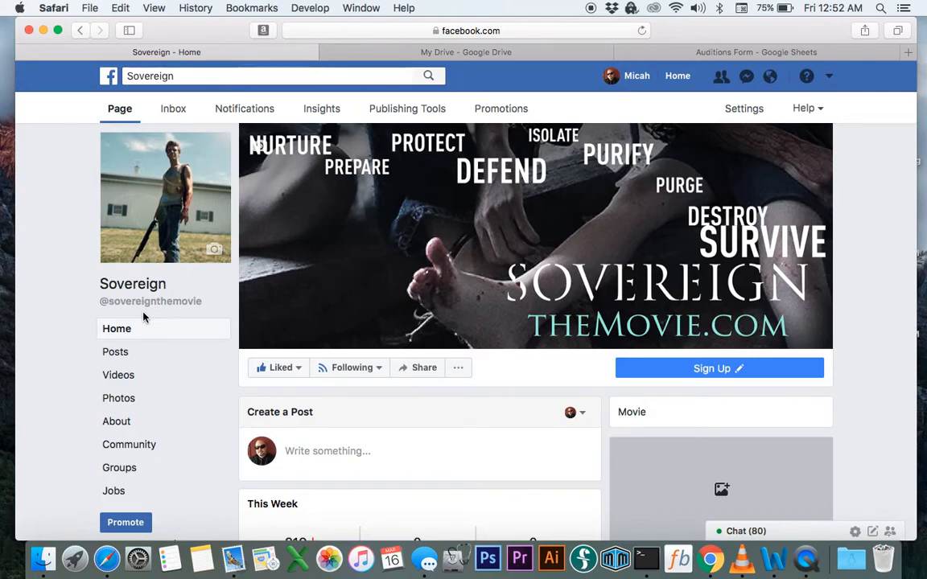
Open the Auditions Form spreadsheet from the My Drive file list in Google Drive
click(404, 53)
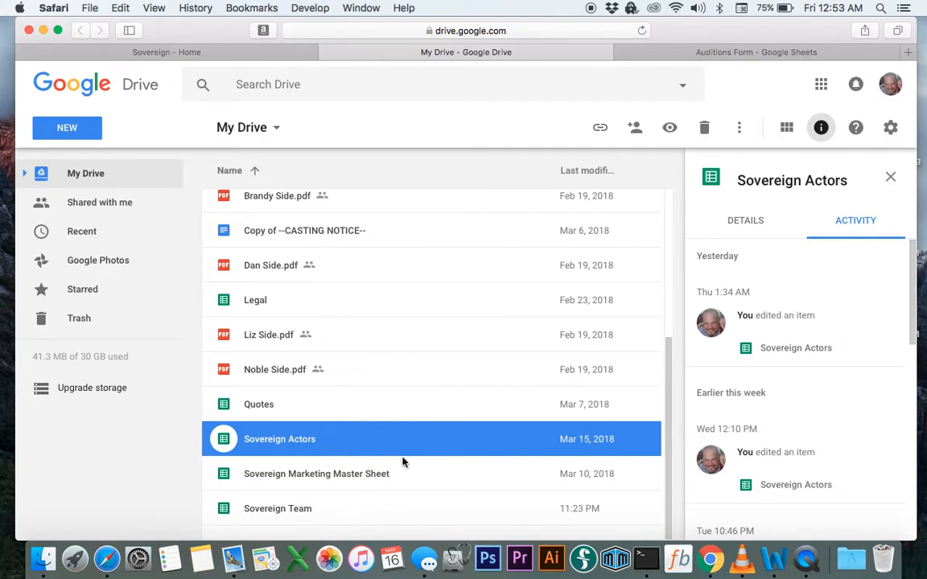
scroll(380, 451, up, 5)
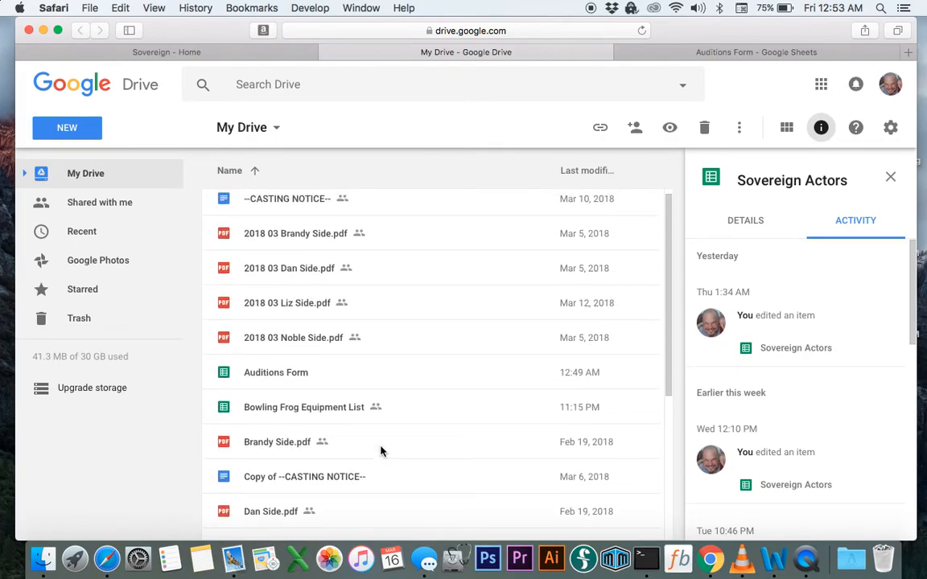
double_click(290, 374)
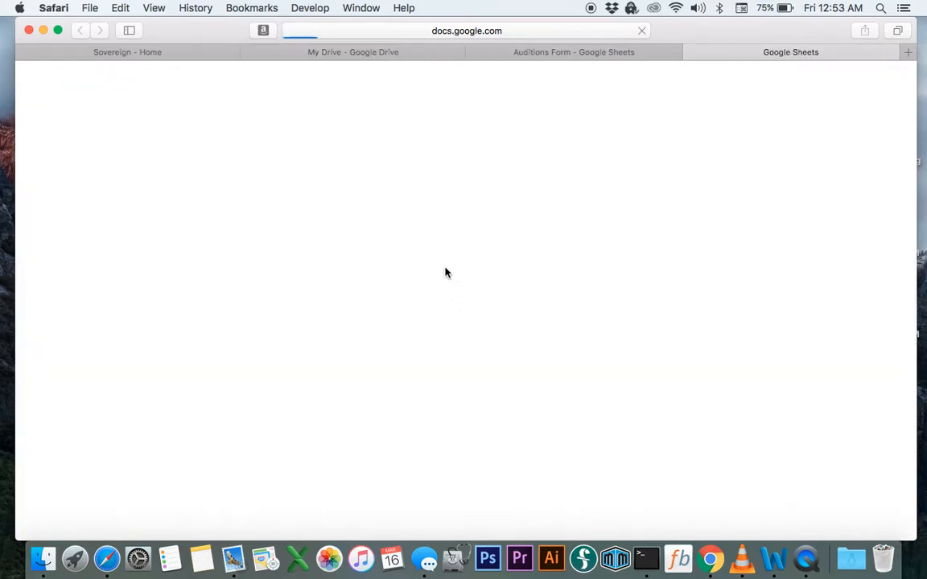
Close the duplicate Auditions Form tab and select cell A2
click(473, 53)
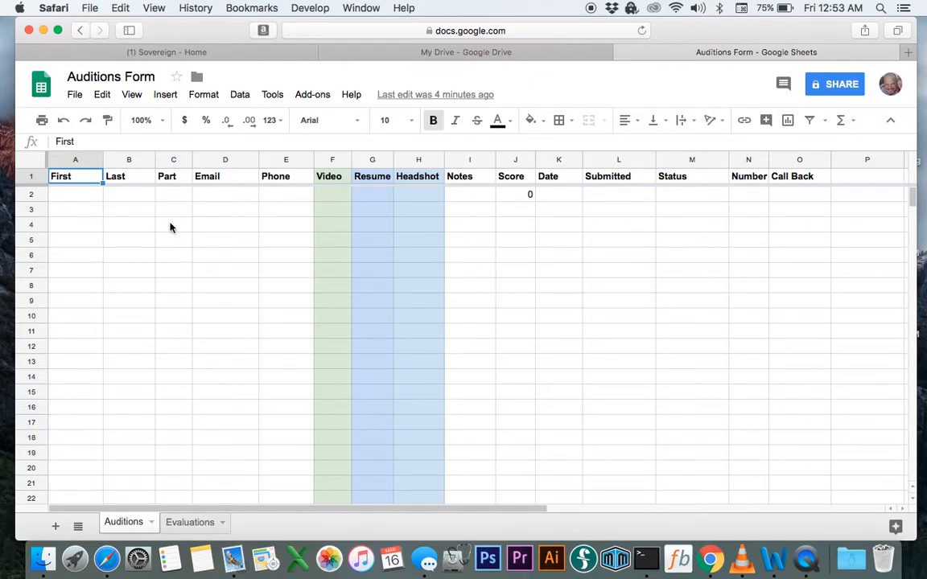
click(70, 193)
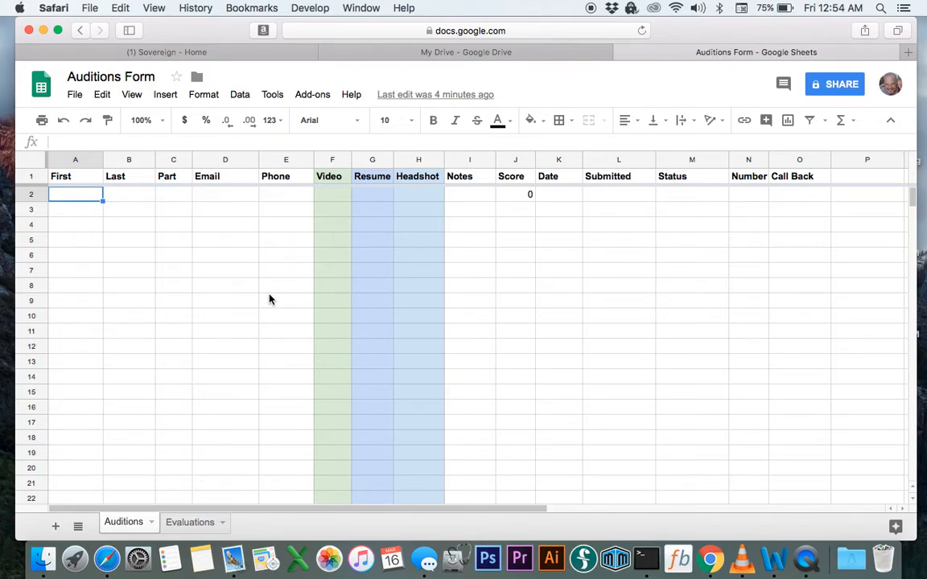
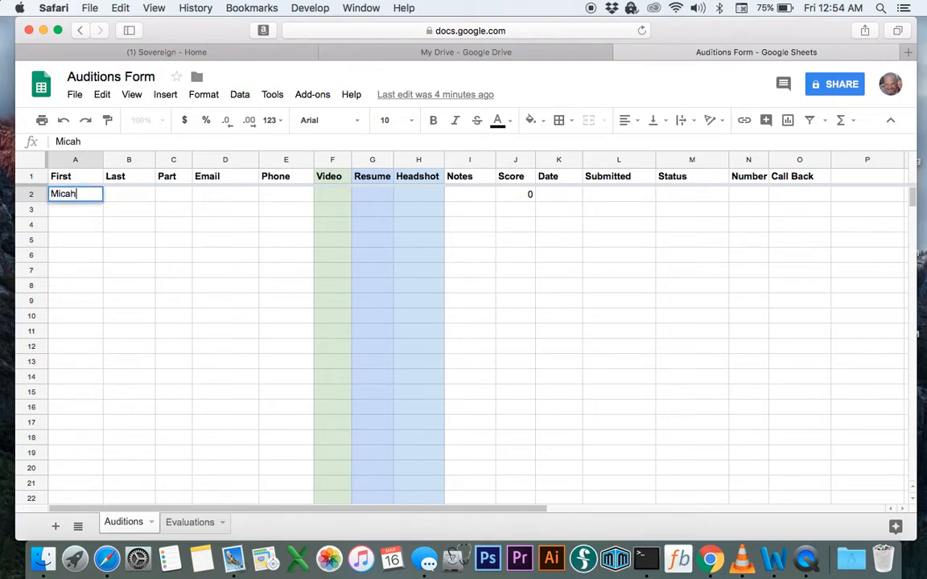
Enter the actor's first name, last name, part Noble, e-mail address and phone number in A2–E2
key(Tab)
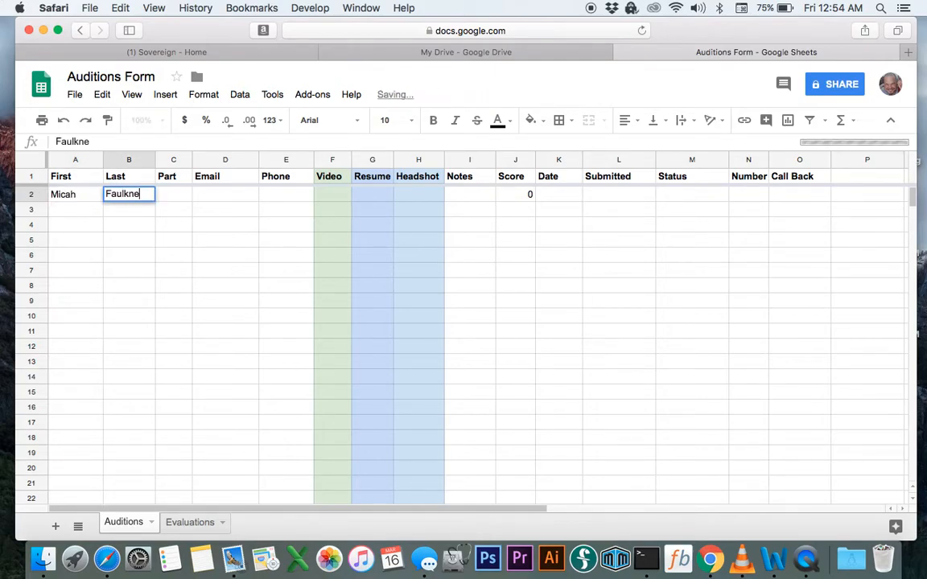
key(Tab)
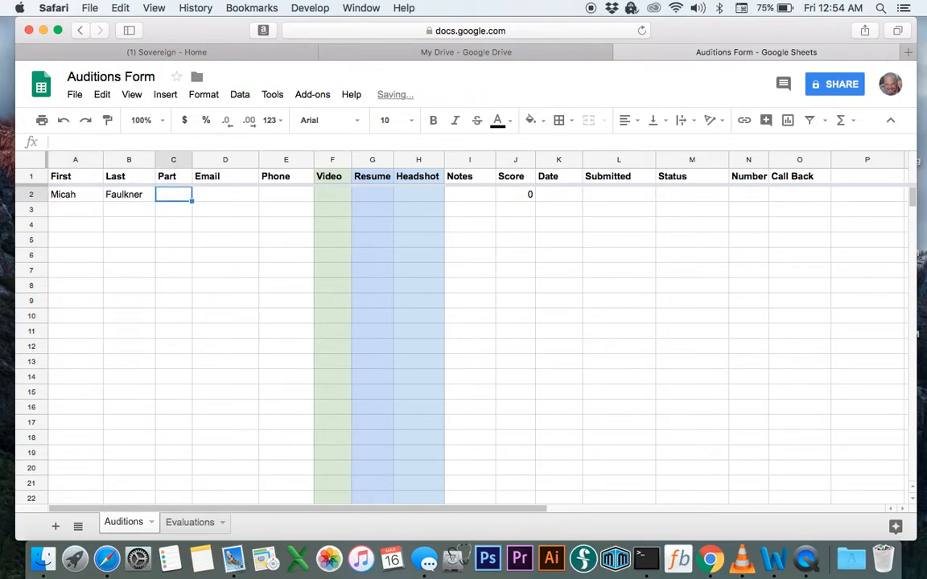
text(Noble)
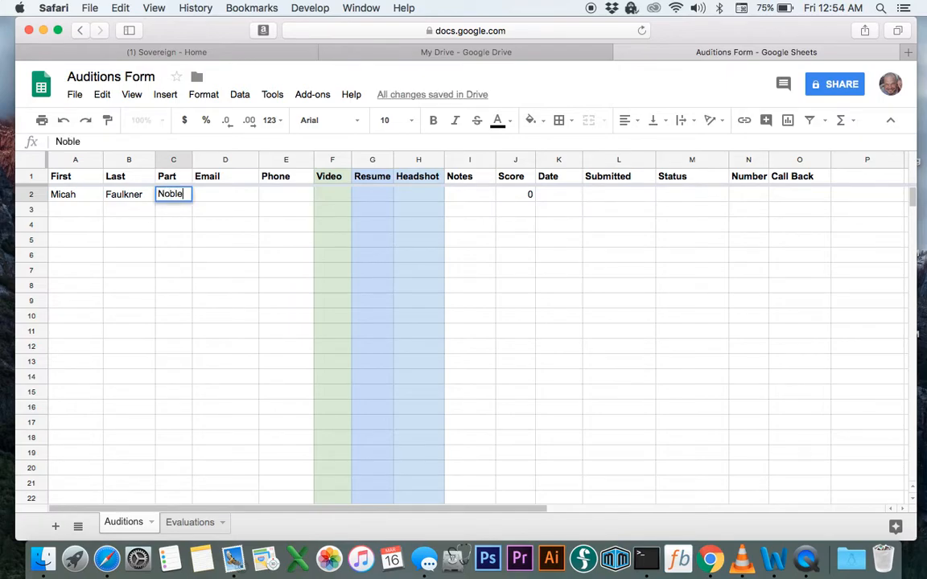
key(Tab)
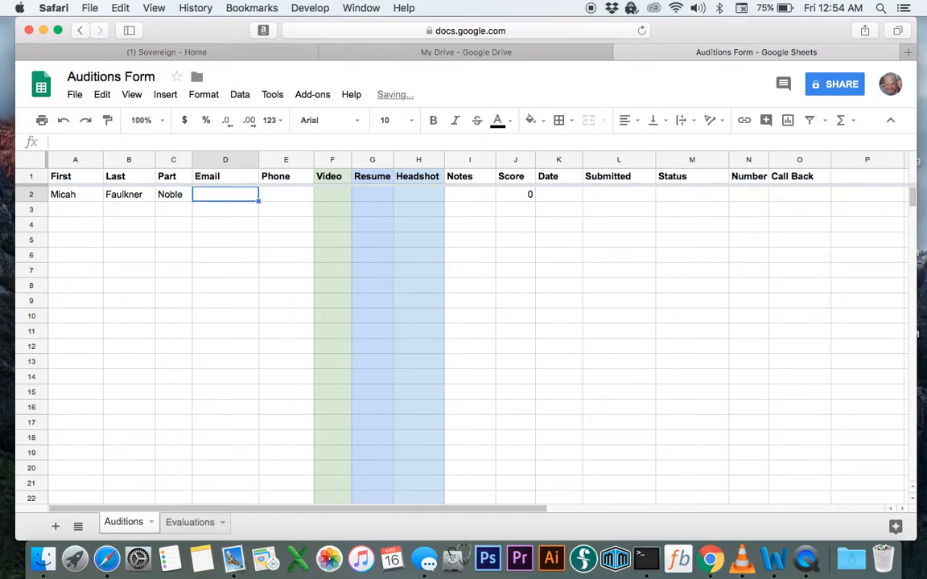
key(Tab)
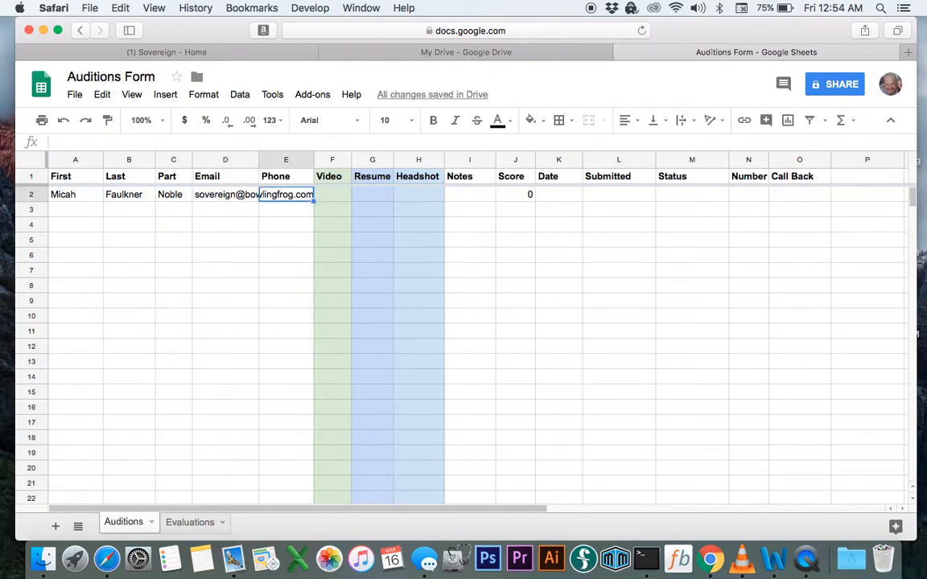
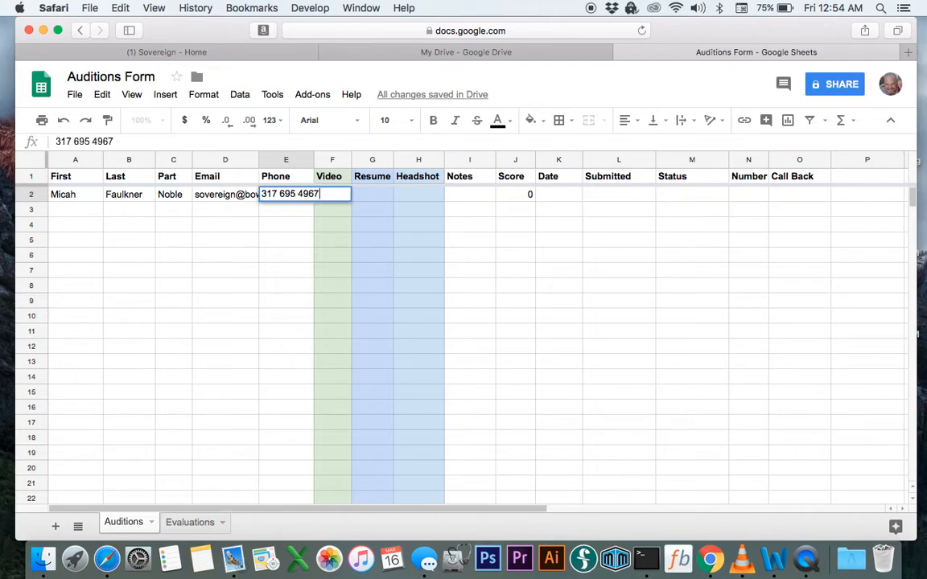
key(Tab)
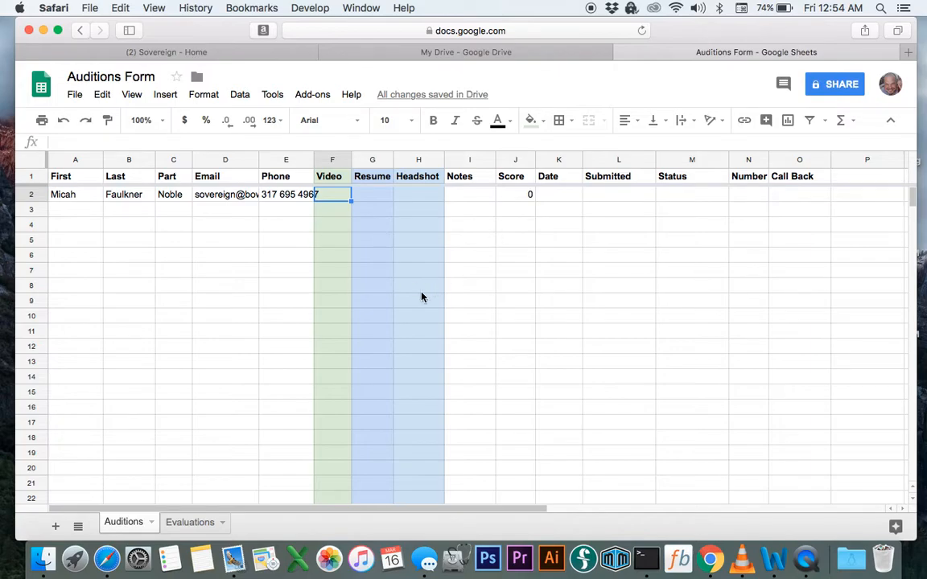
Leave Video F2 blank and enter Yes for both Resume (G2) and Headshot (H2)
click(326, 161)
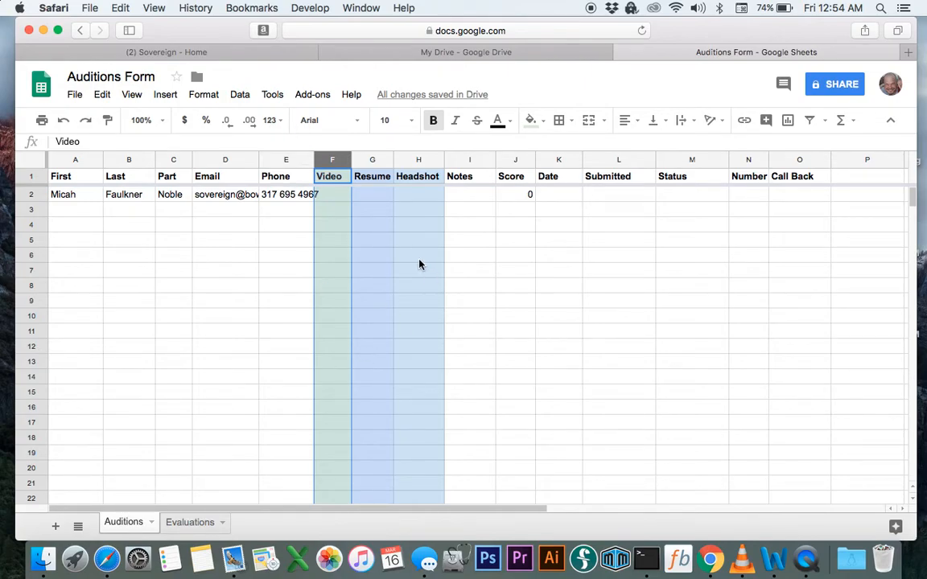
click(547, 126)
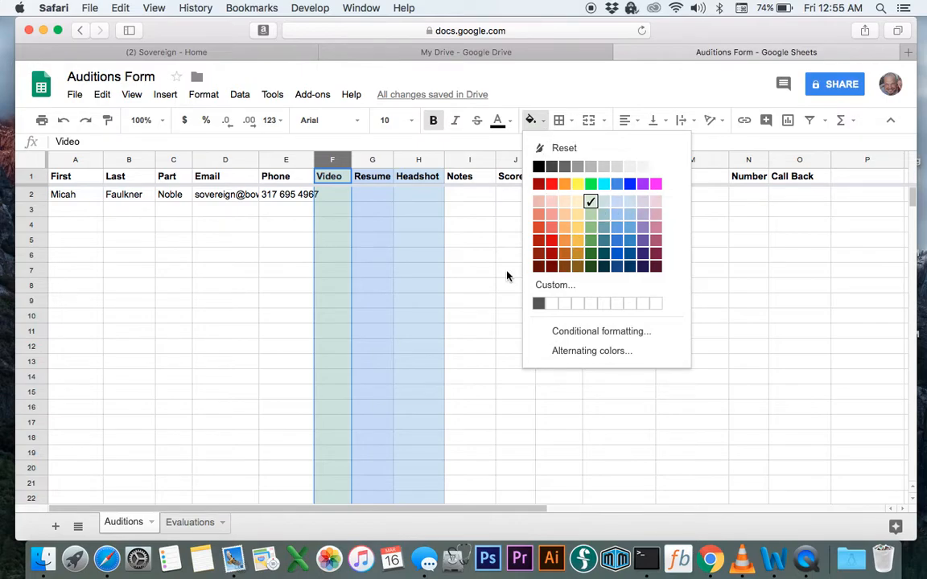
click(328, 260)
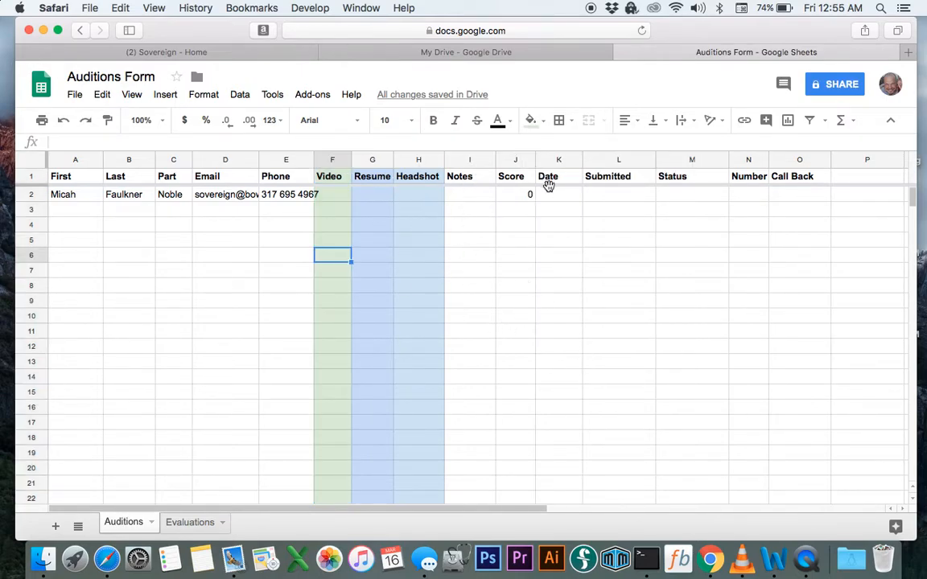
click(341, 200)
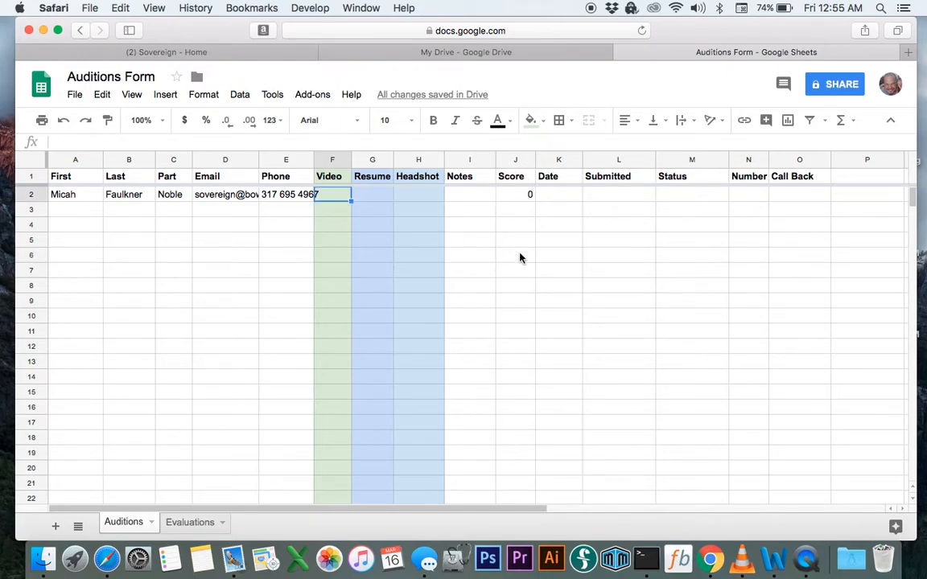
key(Tab)
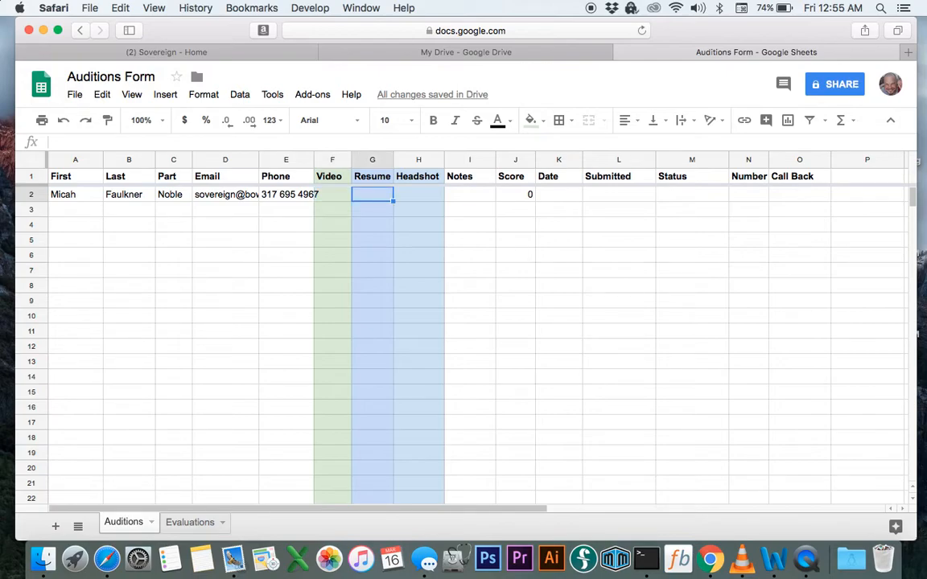
text(Yes)
key(Tab)
text(Yes)
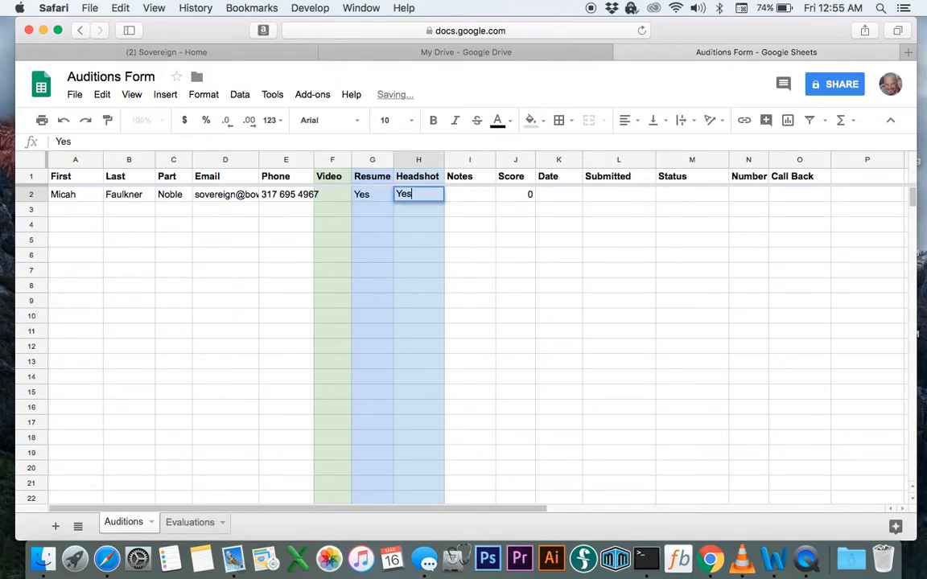
key(Tab)
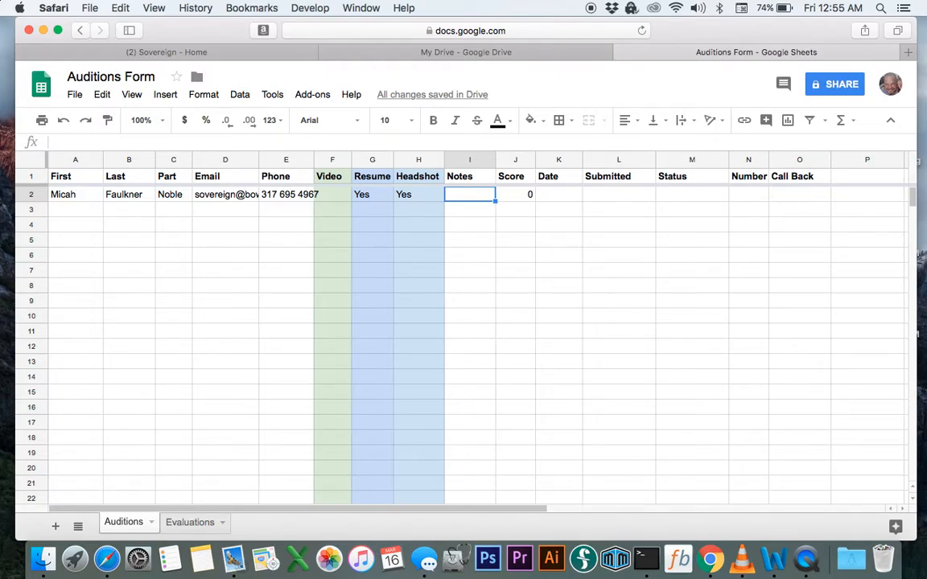
Enter the note 'Good singer' in Notes cell I2 after rewriting earlier attempts
text(Bullies)
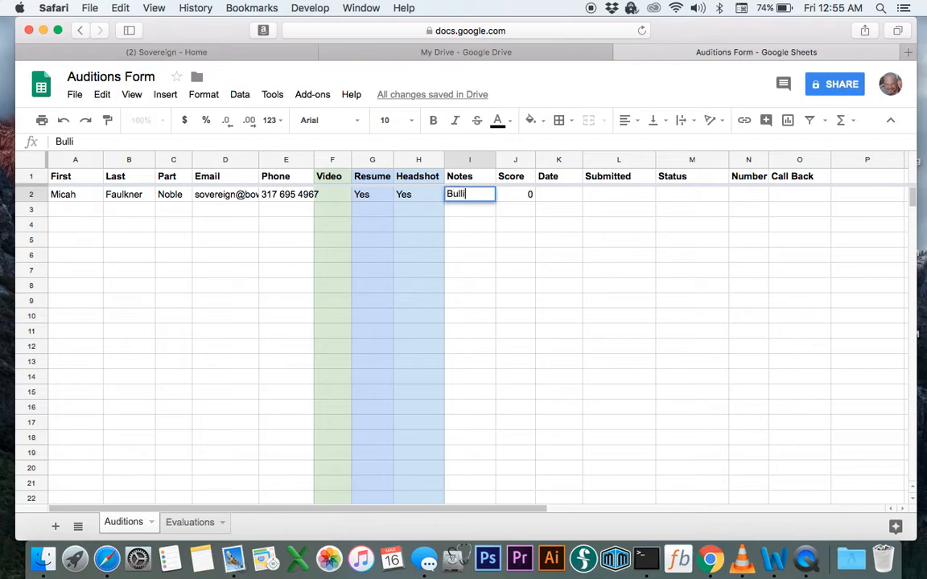
key(BackSpace)
key(BackSpace)
key(BackSpace)
key(BackSpace)
key(BackSpace)
text(Swordi)
key(BackSpace)
text(fighter)
key(BackSpace)
key(BackSpace)
key(BackSpace)
key(BackSpace)
key(BackSpace)
key(BackSpace)
key(BackSpace)
key(BackSpace)
key(BackSpace)
key(BackSpace)
key(BackSpace)
text(Good singer)
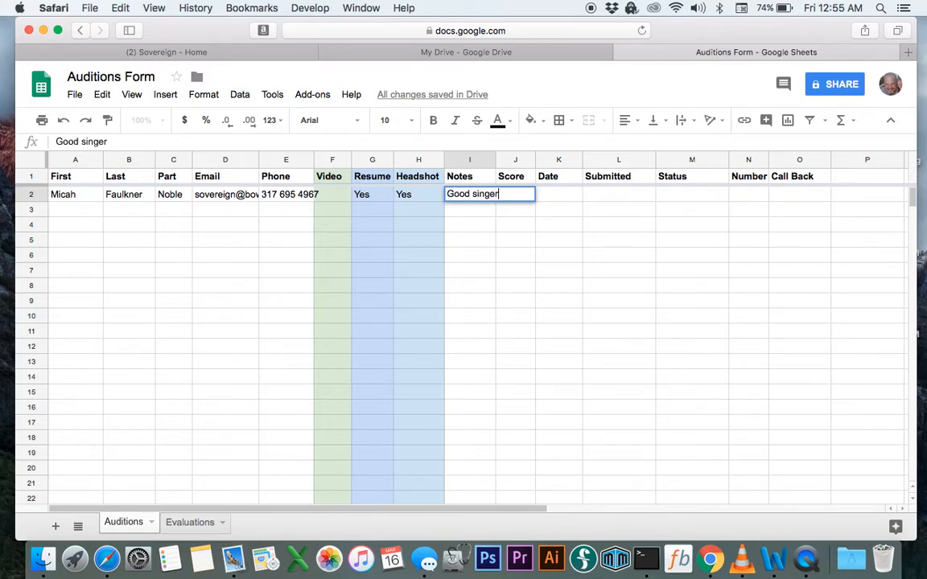
key(Tab)
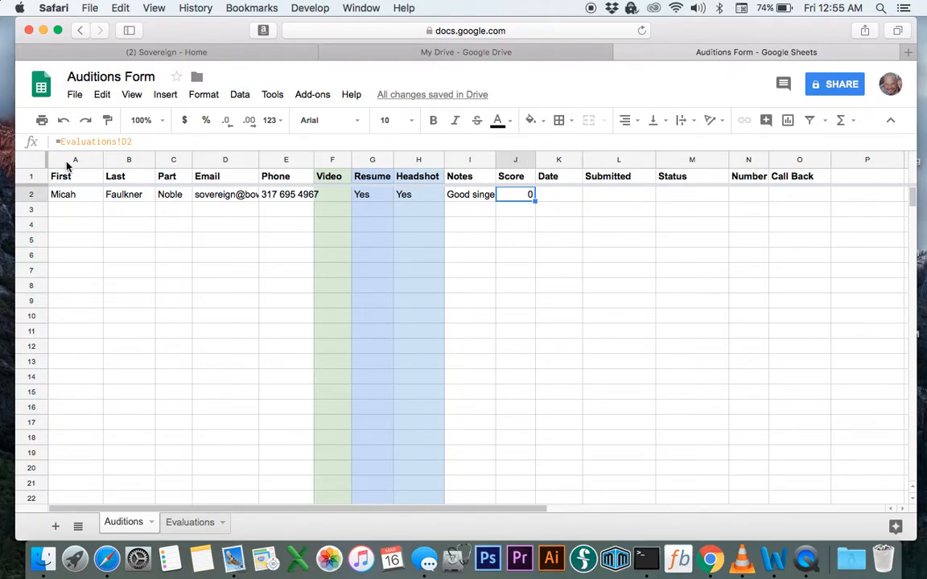
Confirm the Score formula =Evaluations!D2 in J2 and close the Sovereign and Google Drive pages
click(124, 143)
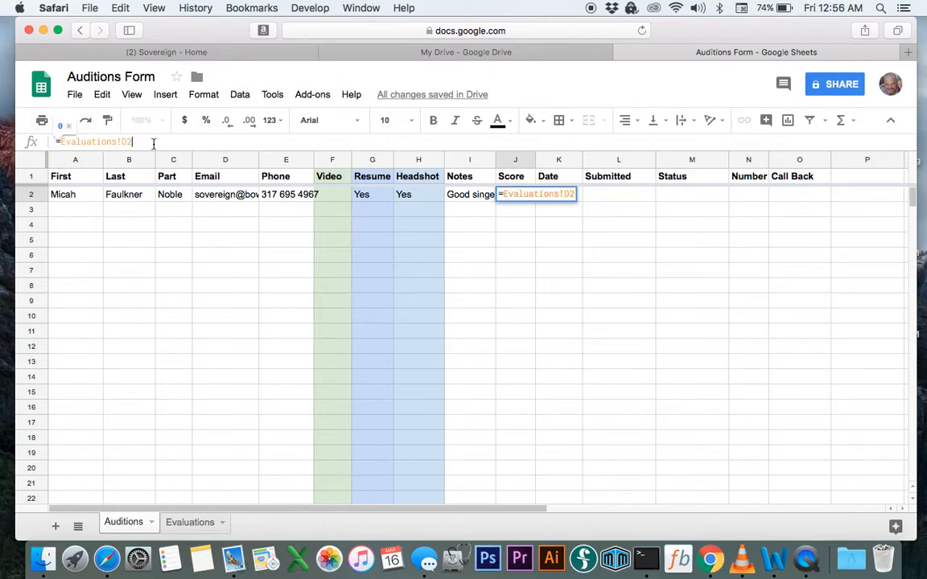
click(198, 262)
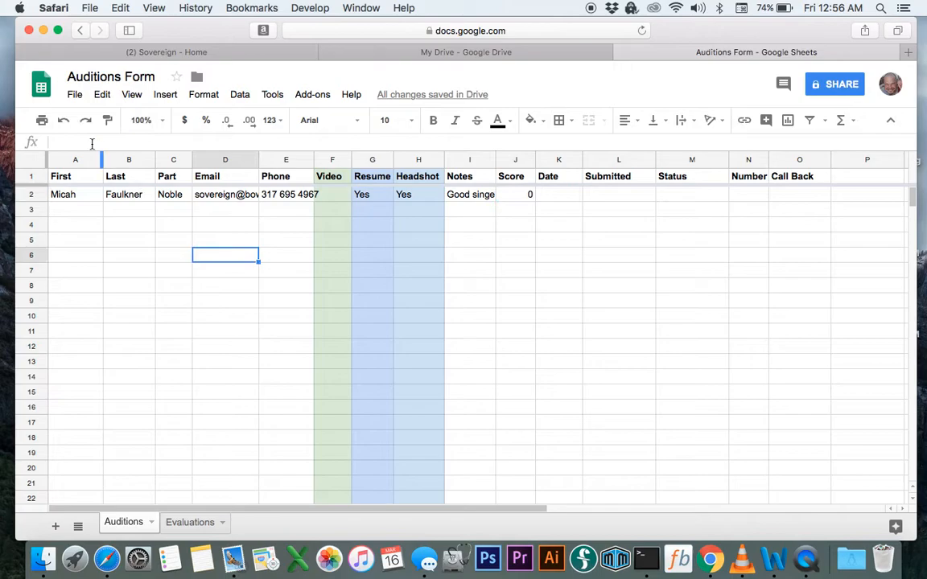
click(516, 199)
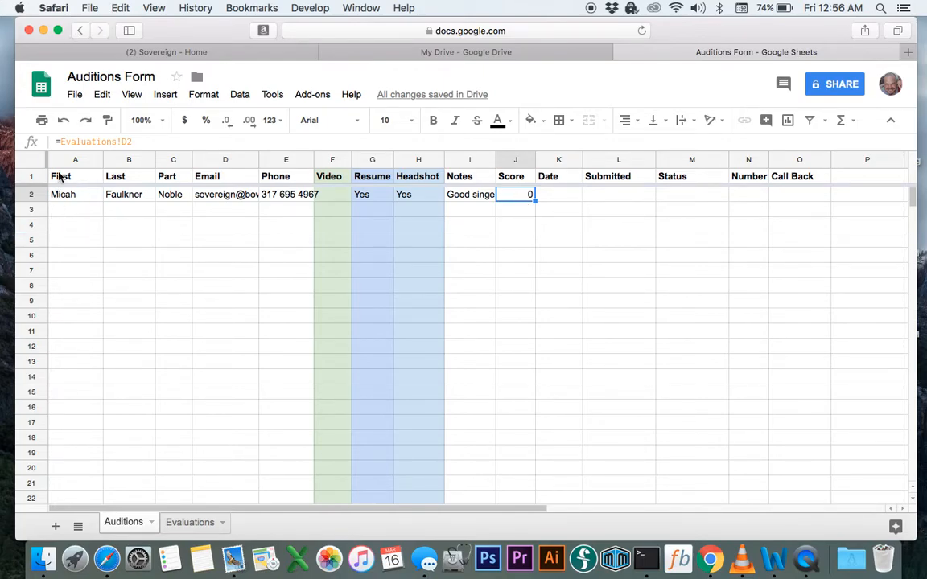
click(23, 51)
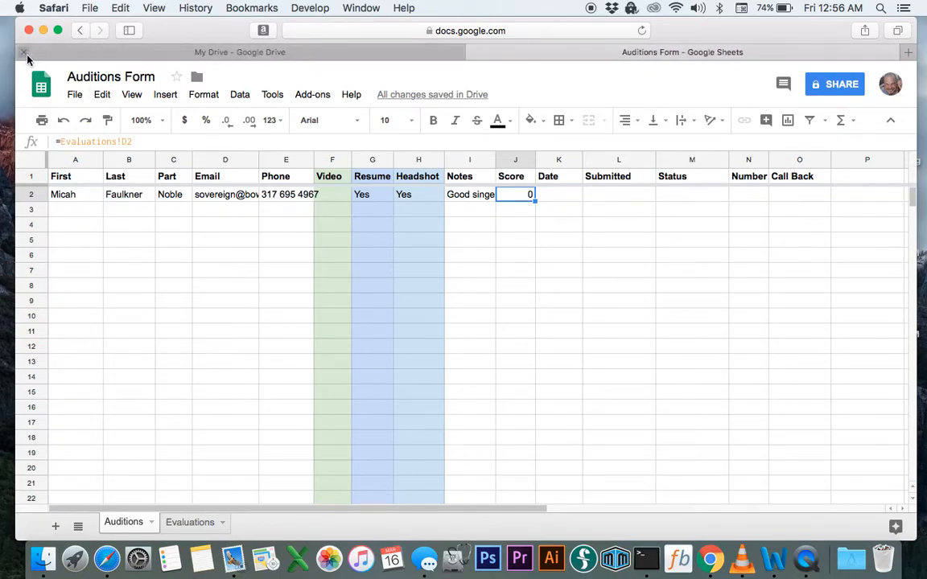
click(23, 51)
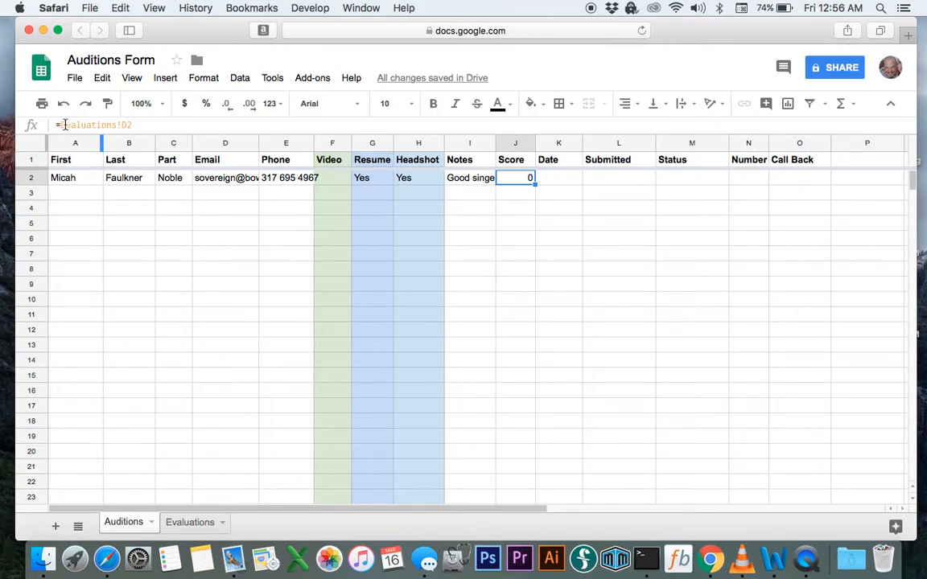
Recheck J2's =Evaluations!D2 formula, then view the Evaluations sheet
click(119, 126)
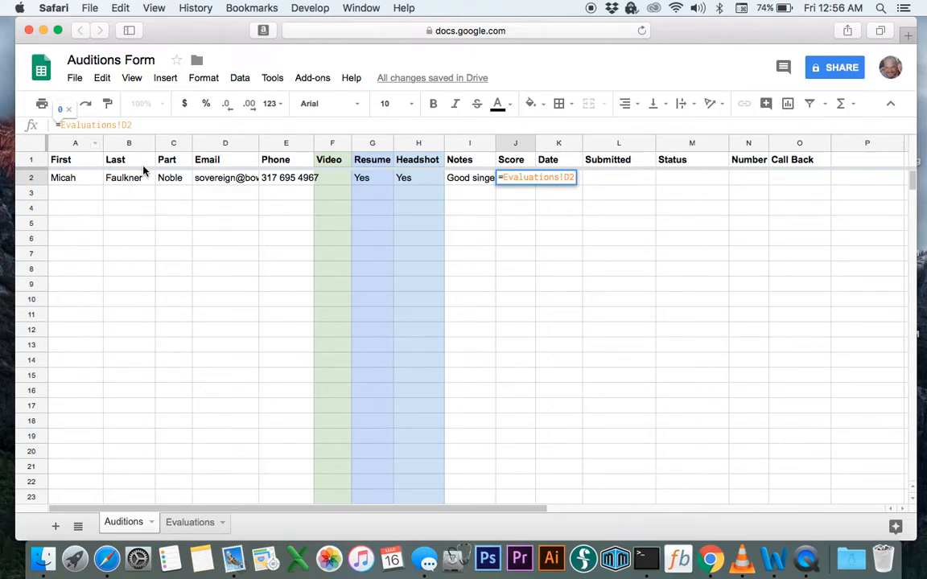
click(511, 203)
click(511, 179)
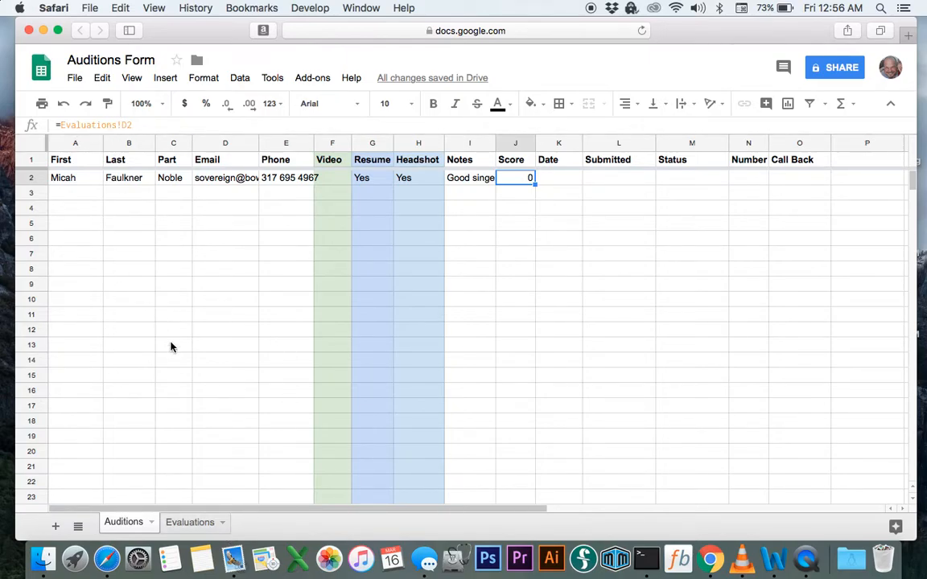
click(191, 523)
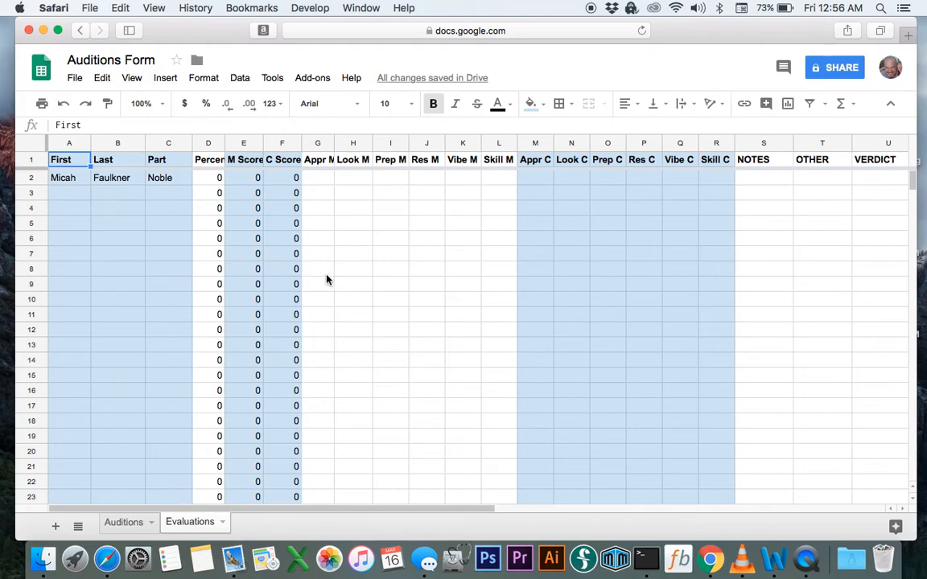
Check the Percentile formula =(E2+F2)/120*(100) in Evaluations D2, then return to Auditions
click(216, 144)
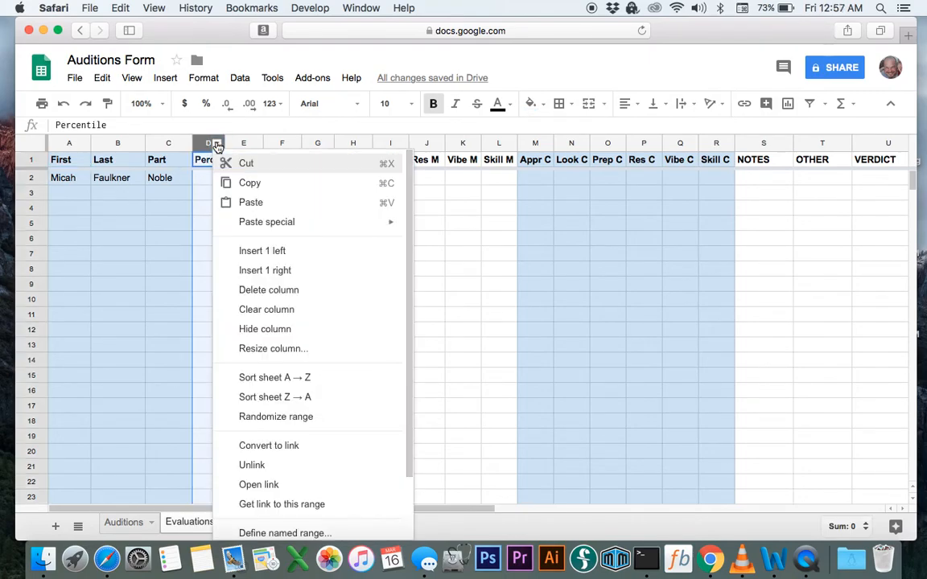
click(214, 142)
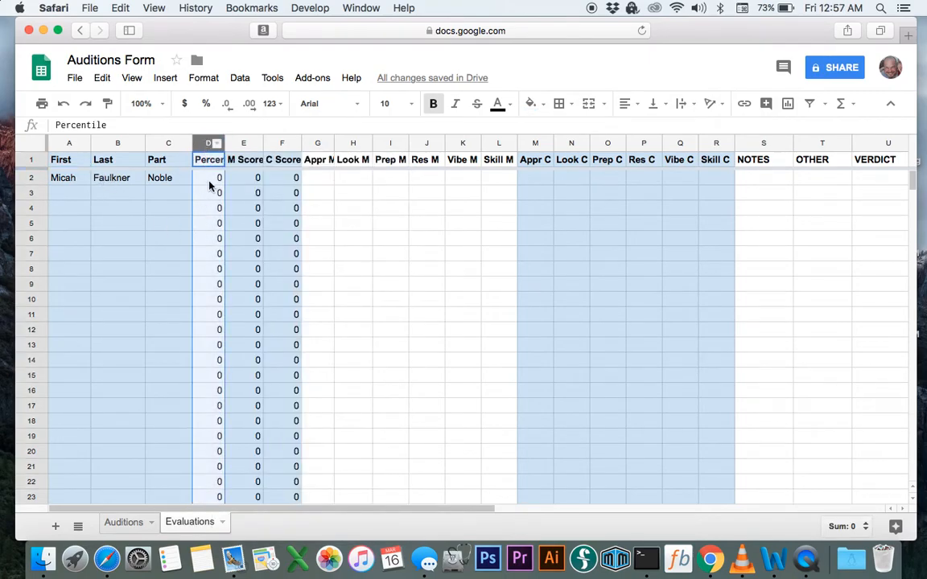
click(211, 181)
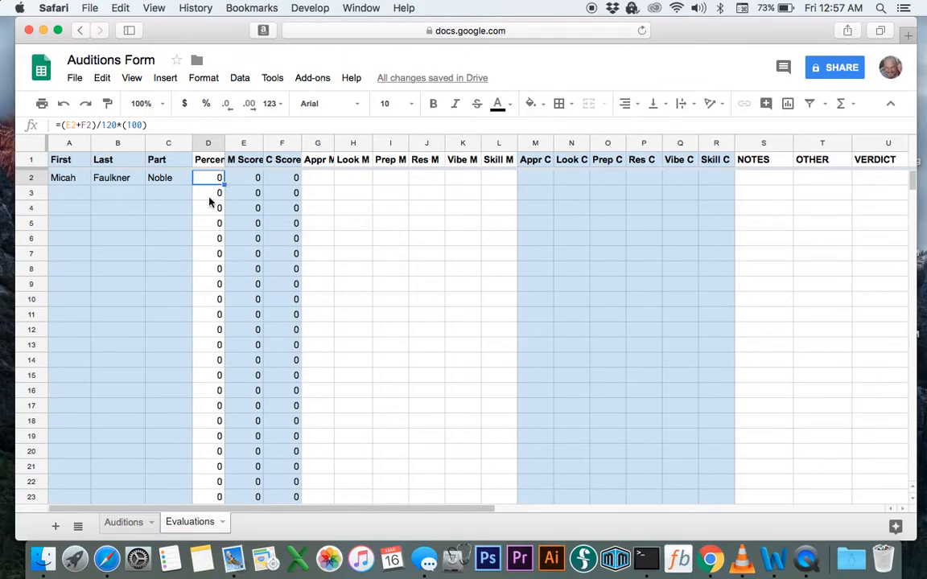
click(128, 521)
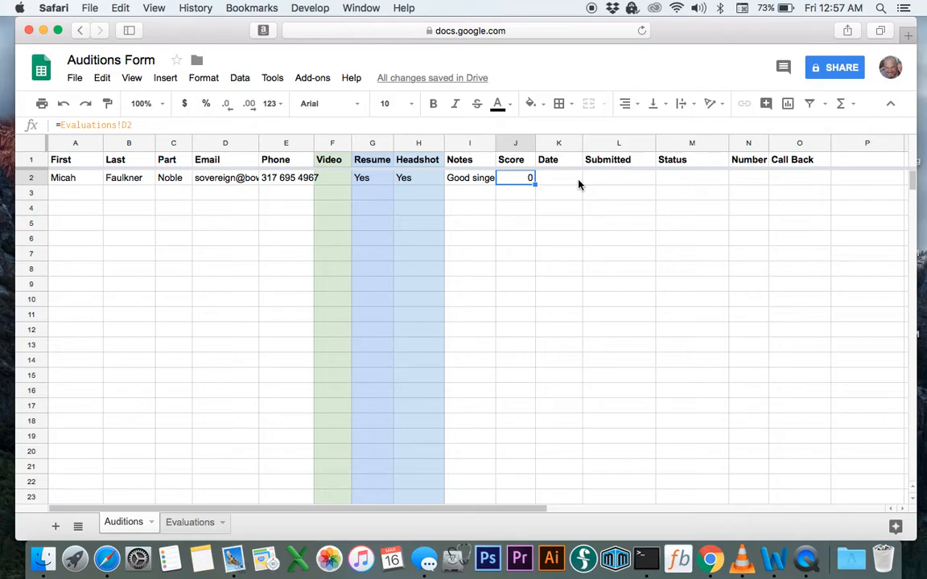
Fill the =Evaluations!D2 Score formula from J2 down column J
click(532, 194)
click(530, 244)
click(524, 212)
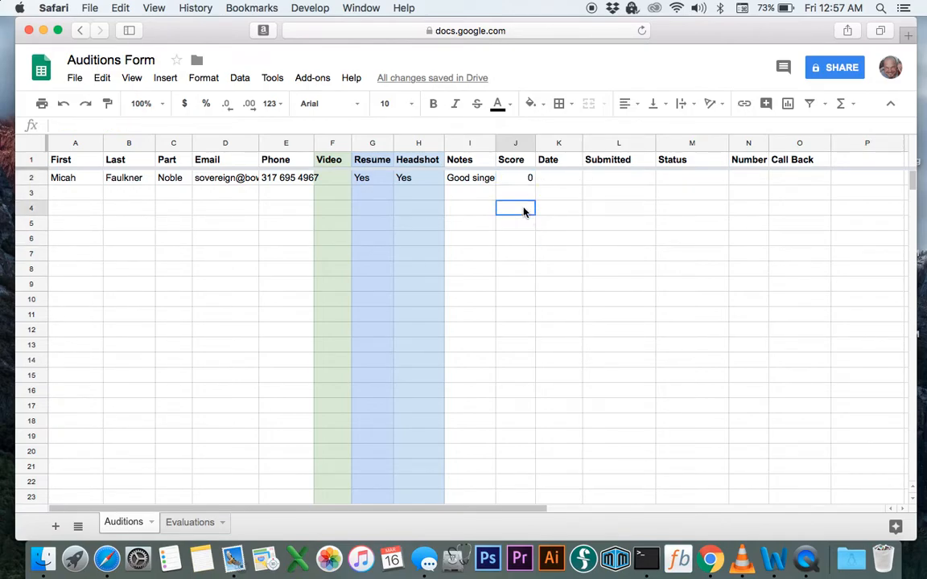
click(509, 284)
click(510, 182)
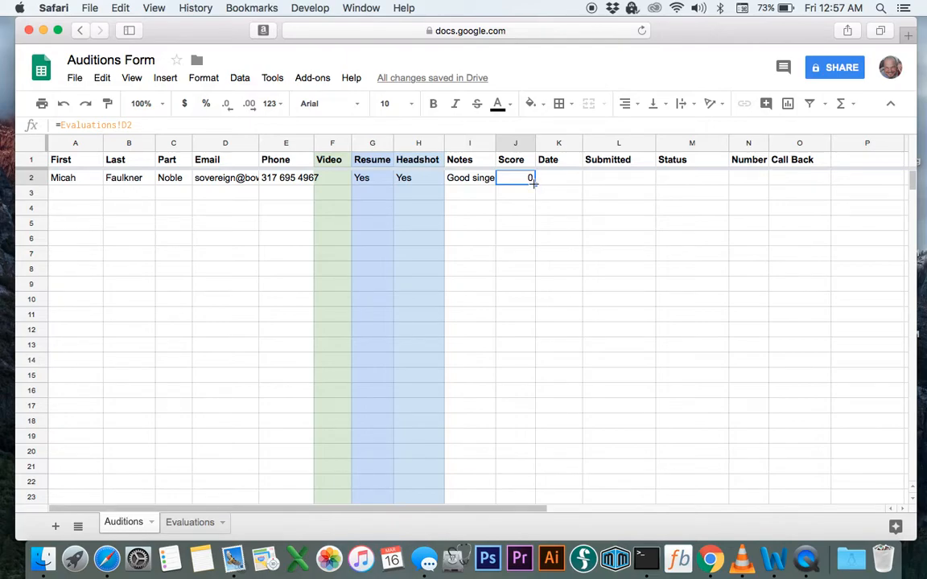
drag(533, 182, 499, 391)
Step through column J verifying each copied =Evaluations!D reference shows 0
scroll(526, 202, up, 20)
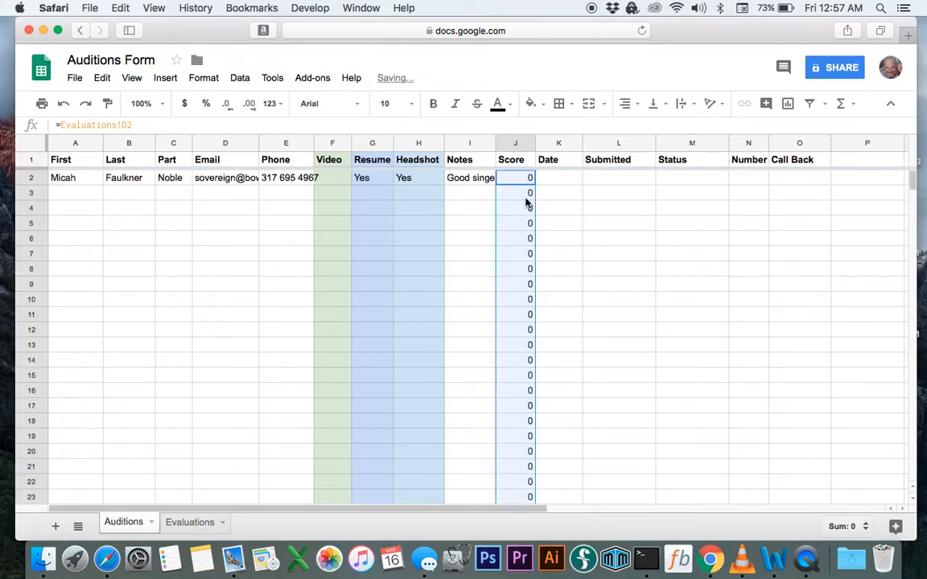
click(585, 241)
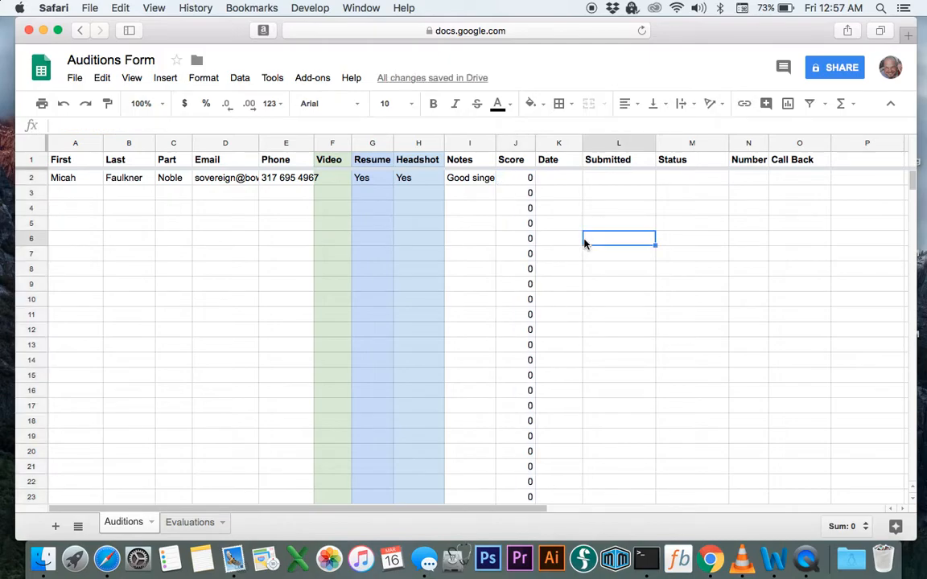
click(528, 179)
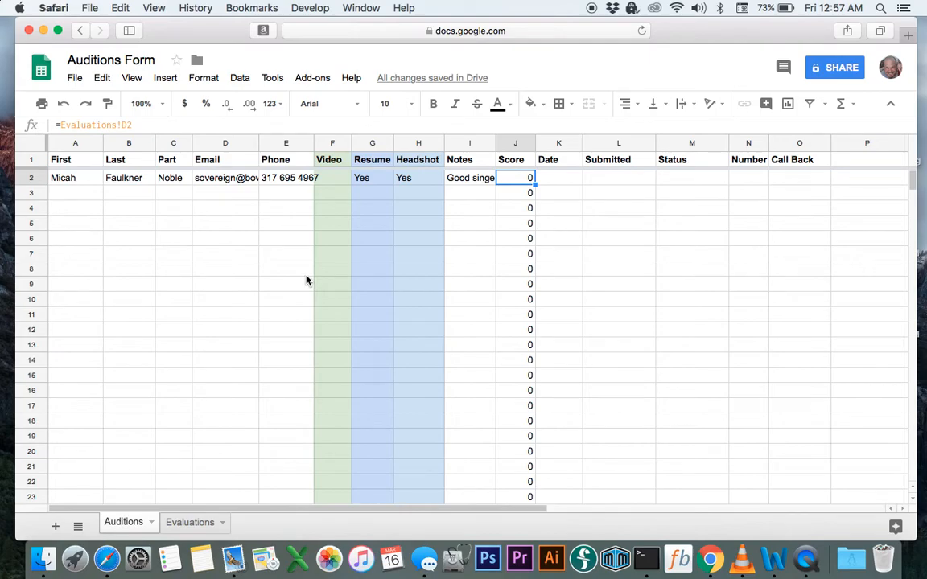
key(Down)
key(Down)
key(Down)
key(Down)
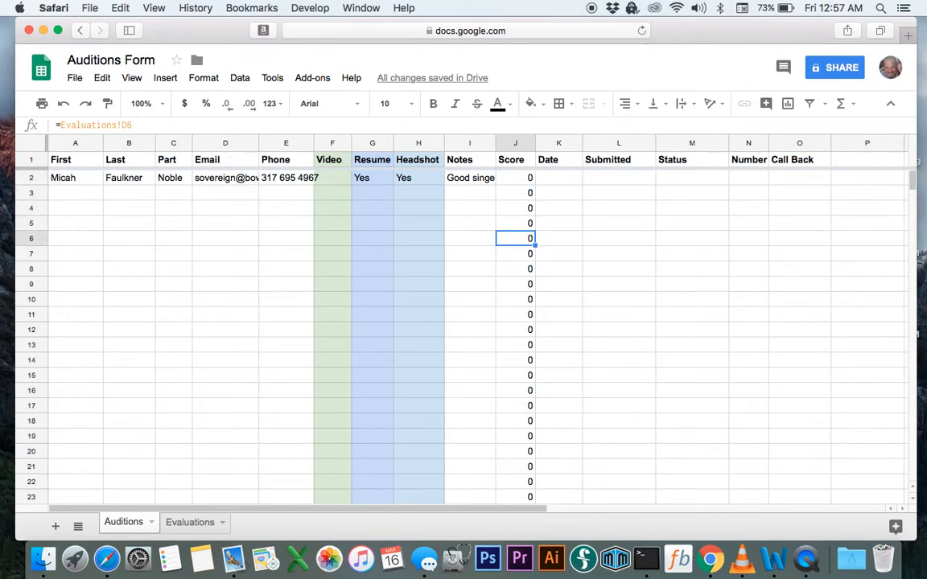
key(Down)
key(Down)
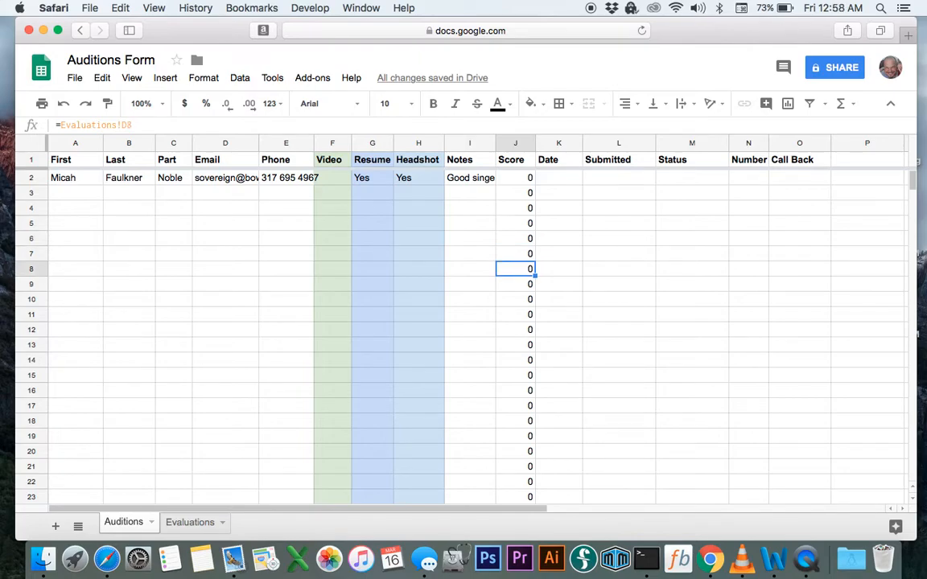
key(Down)
key(Down)
key(Down)
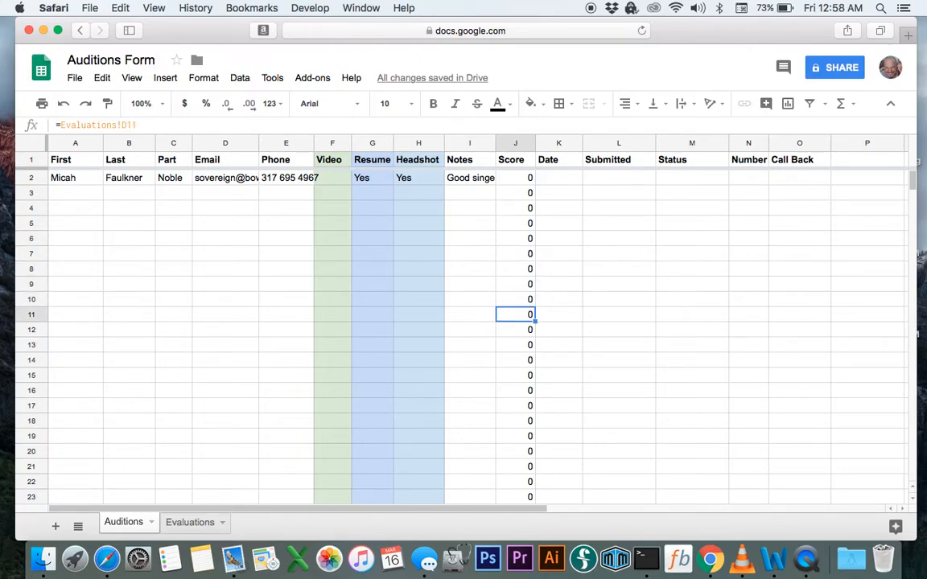
key(Down)
key(Down)
key(Down)
key(Down)
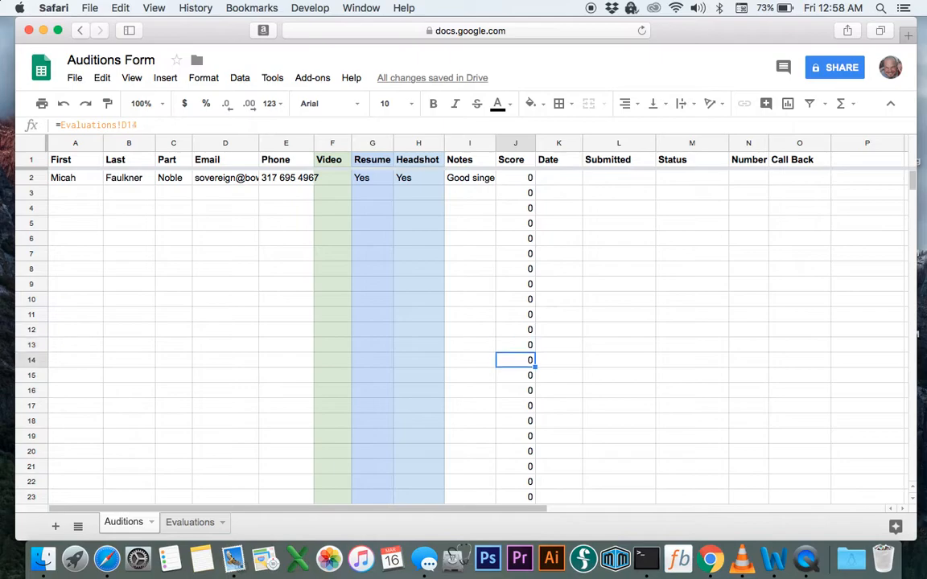
key(Down)
key(Down)
key(Down)
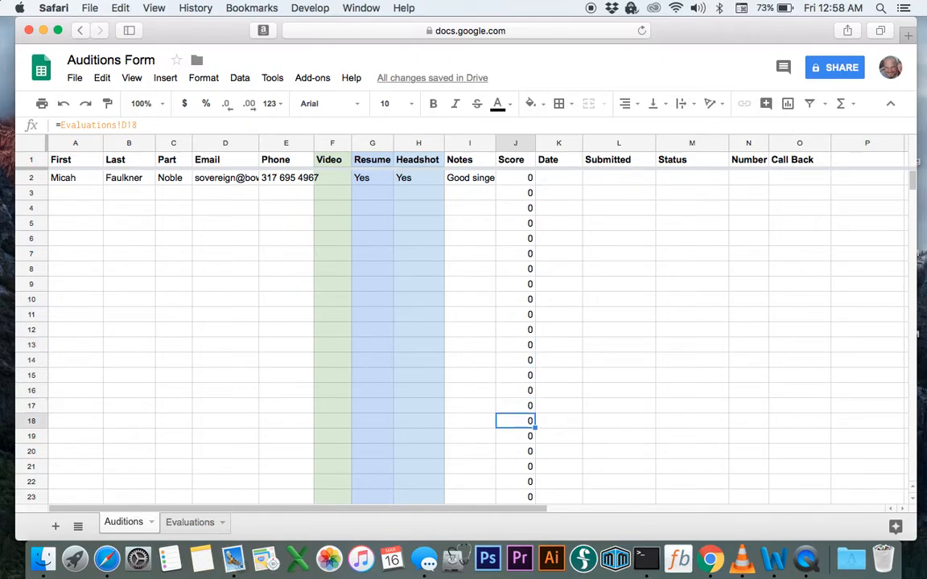
key(Down)
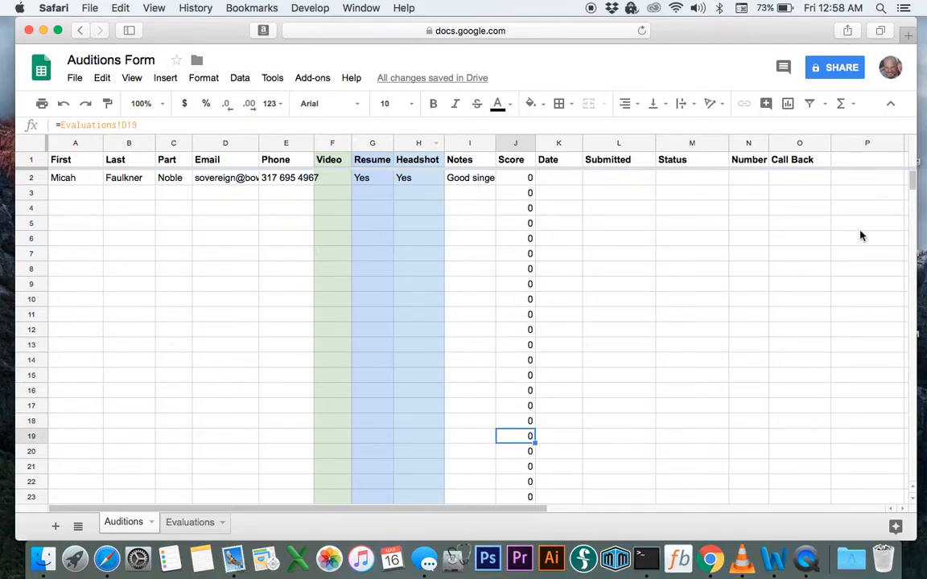
click(562, 191)
click(553, 179)
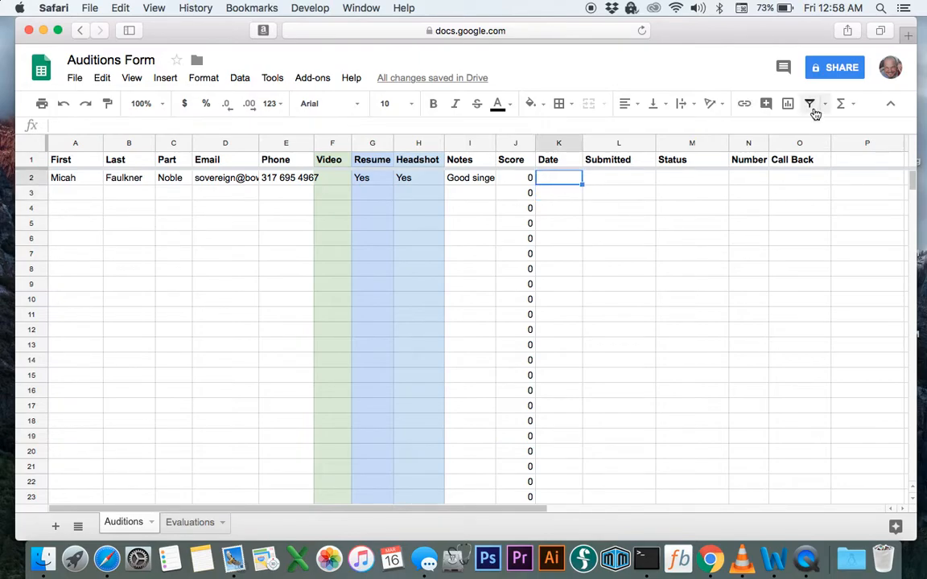
Enter today's date, March 16 (3/16/2018), in Date cell K2
click(825, 10)
click(825, 10)
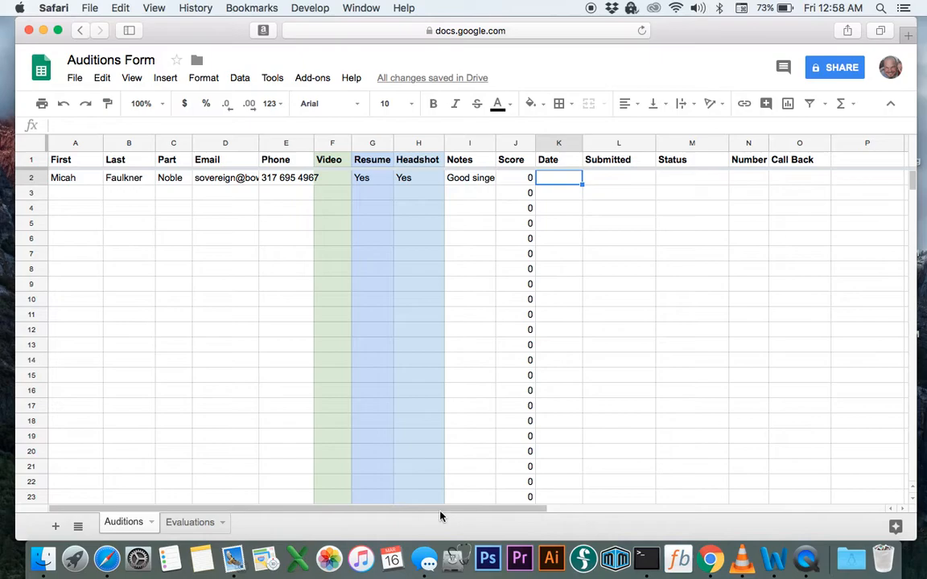
text(March 16)
key(BackSpace)
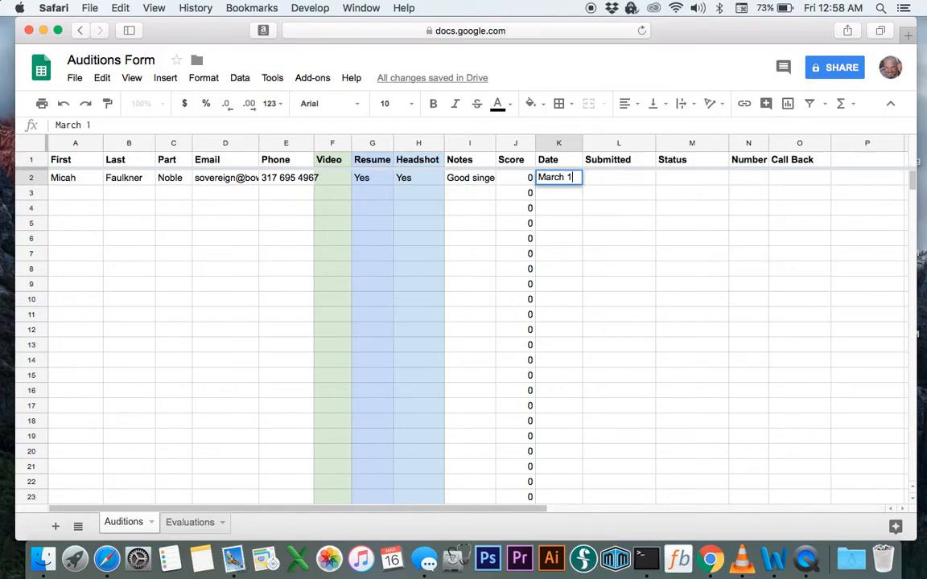
text(6)
key(Tab)
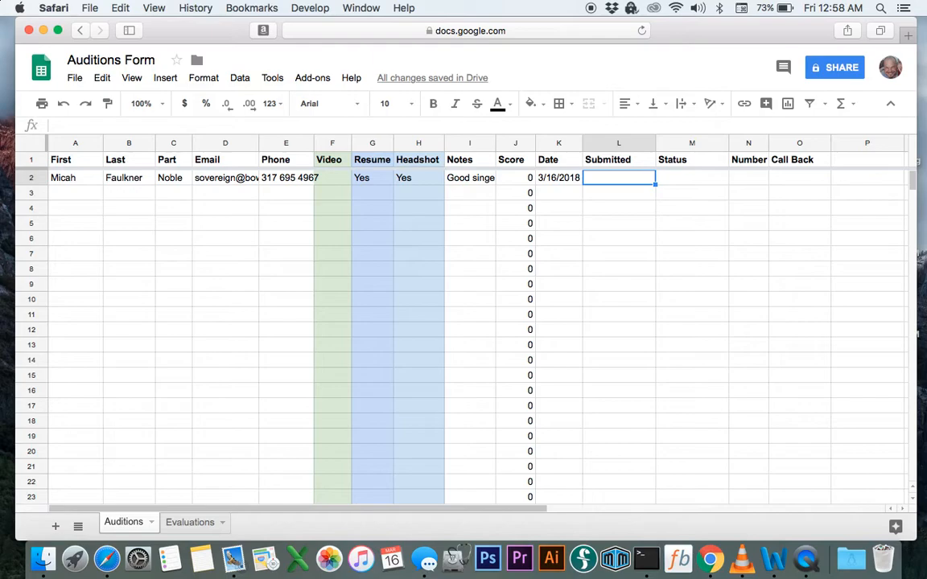
Set Submitted in L2 to Email after trying YouTube, Backstage and Facebook
text(YouTube)
key(BackSpace)
key(BackSpace)
key(BackSpace)
key(BackSpace)
key(BackSpace)
key(BackSpace)
key(BackSpace)
text(Backstage)
key(BackSpace)
key(BackSpace)
key(BackSpace)
key(BackSpace)
key(BackSpace)
key(BackSpace)
key(BackSpace)
key(BackSpace)
key(BackSpace)
text(Facebook)
key(BackSpace)
key(BackSpace)
key(BackSpace)
key(BackSpace)
key(BackSpace)
key(BackSpace)
key(BackSpace)
key(BackSpace)
text(Email)
key(Tab)
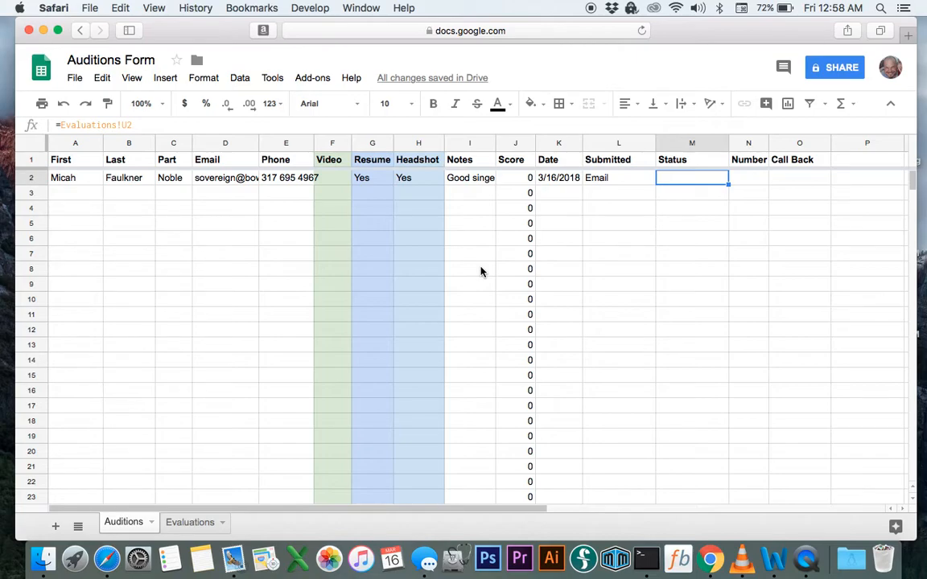
Enter the status options Interested and Auditioned in M2 and M3
text(Interested)
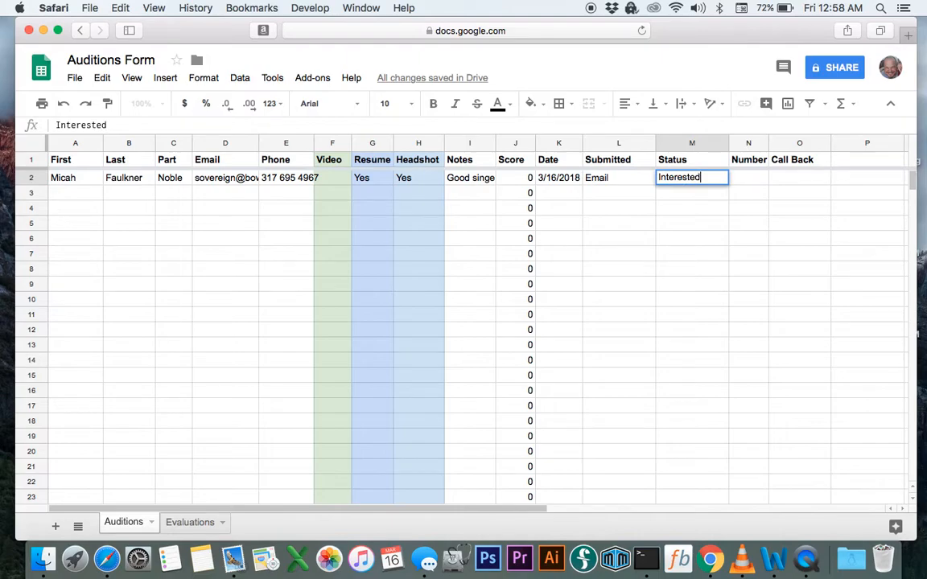
key(Return)
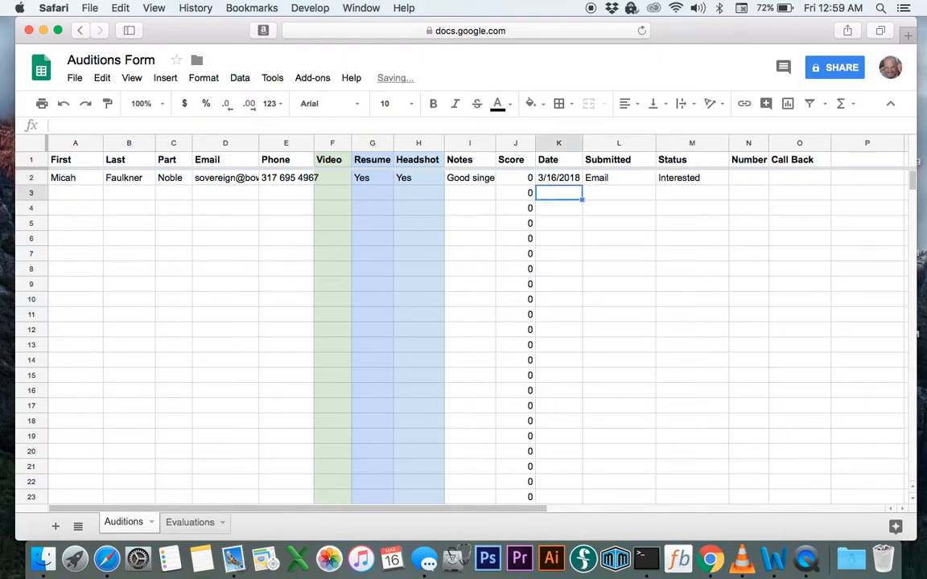
key(Tab)
key(Tab)
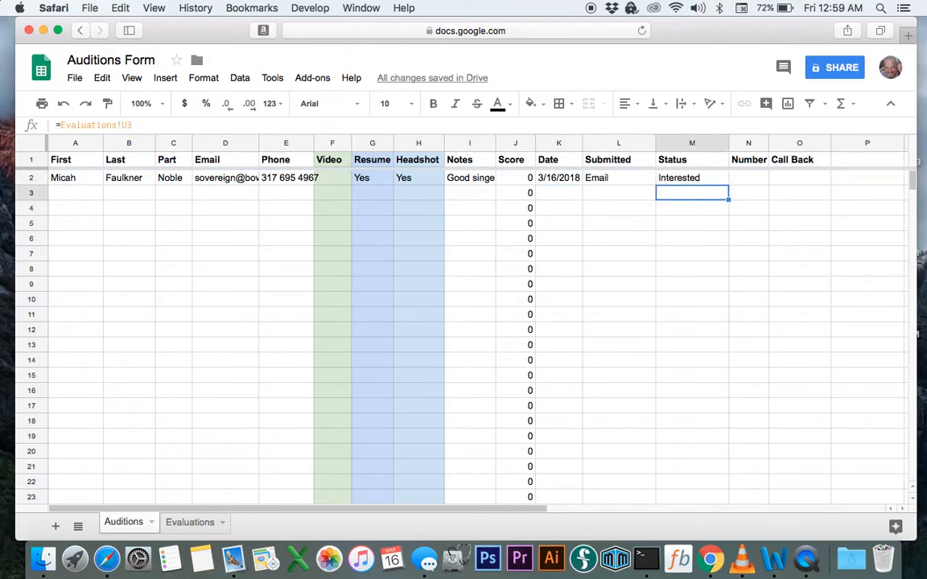
text(Auditioned)
key(Return)
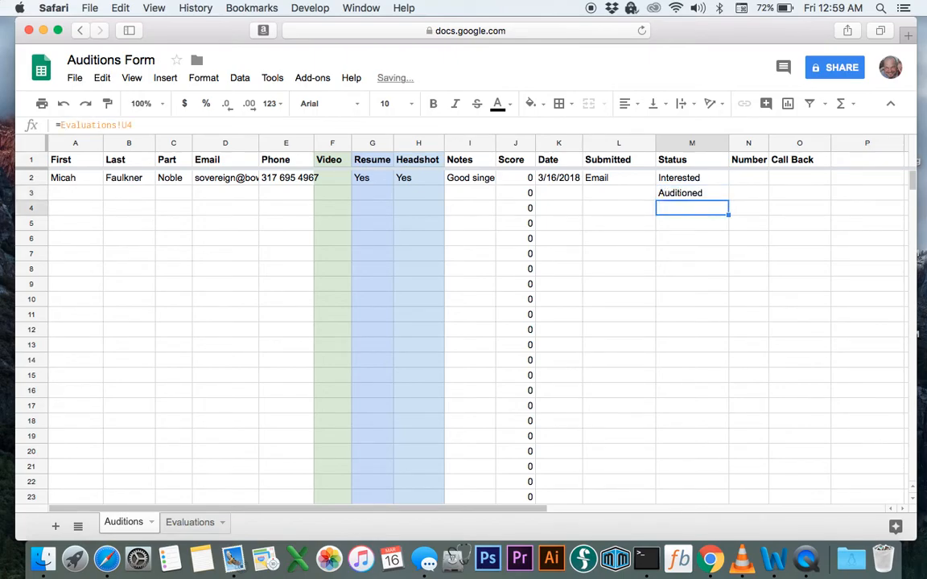
Add the statuses Call-back, Pass and Refused in M4 through M6
text(Call-back)
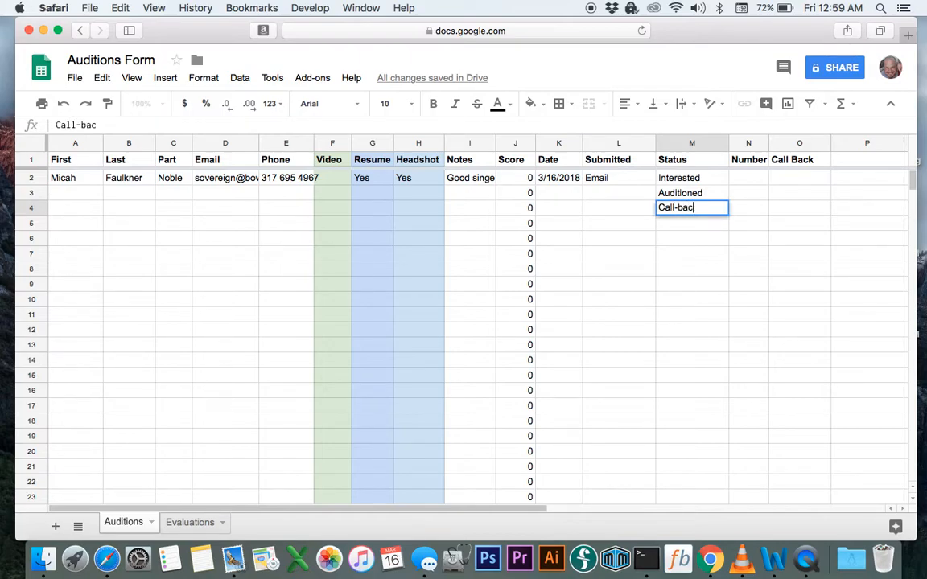
key(Return)
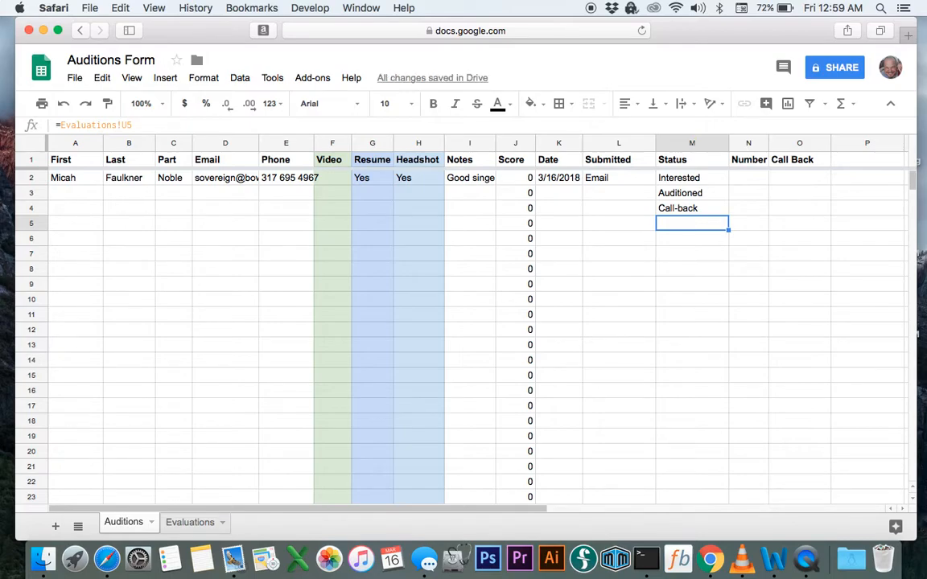
text(Pass)
key(Return)
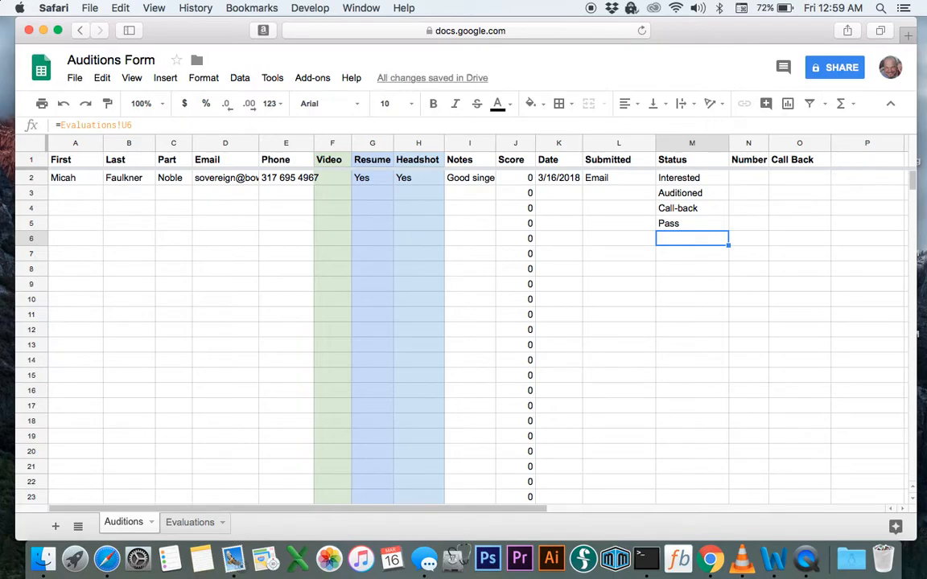
text(Refuse)
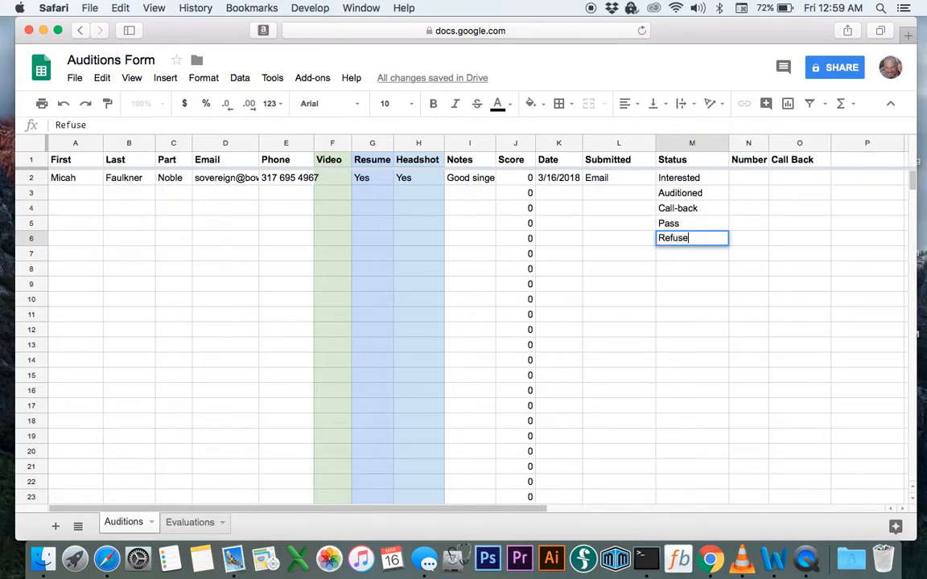
text(d)
key(Return)
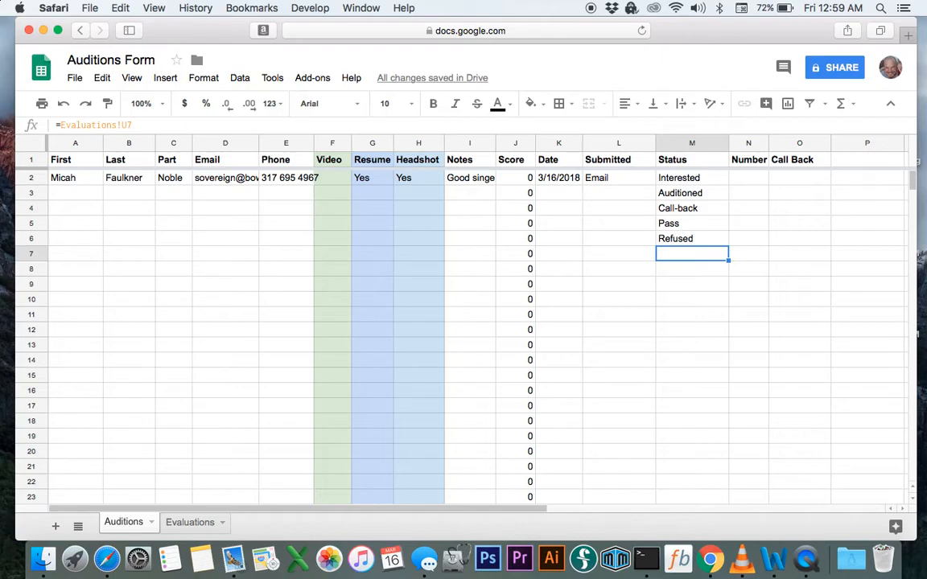
click(748, 253)
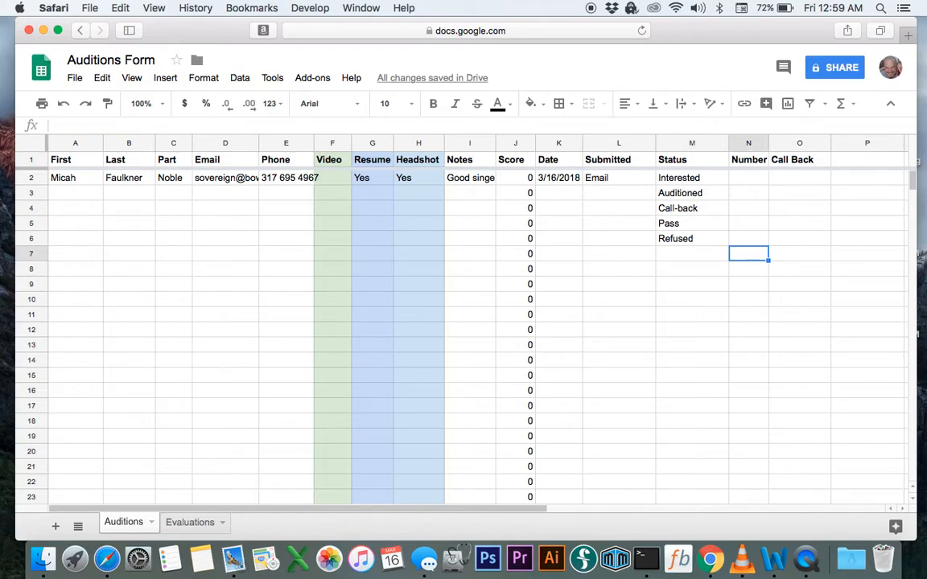
Enter 1 as the sample actor's Number in N2
key(Up)
key(Up)
key(Up)
key(Up)
key(Up)
key(Up)
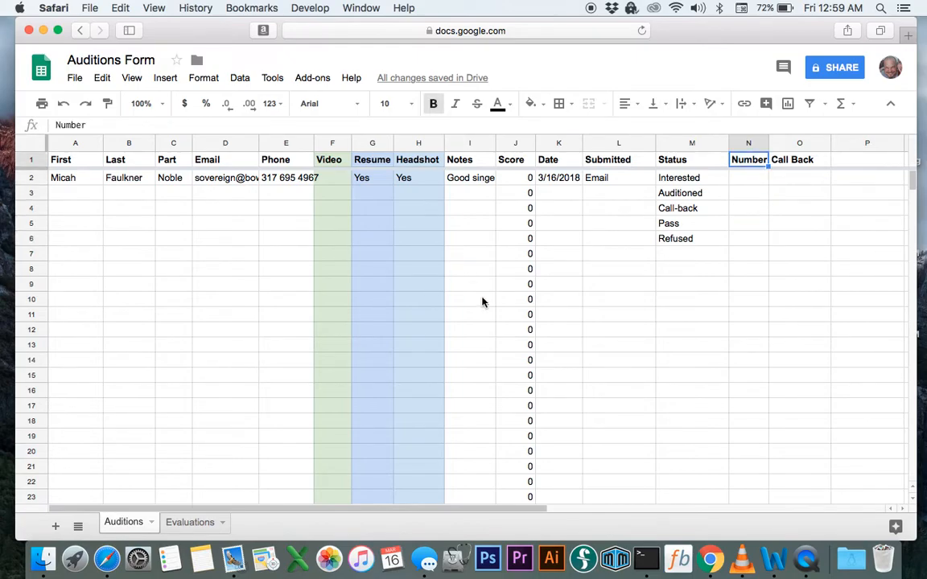
key(Down)
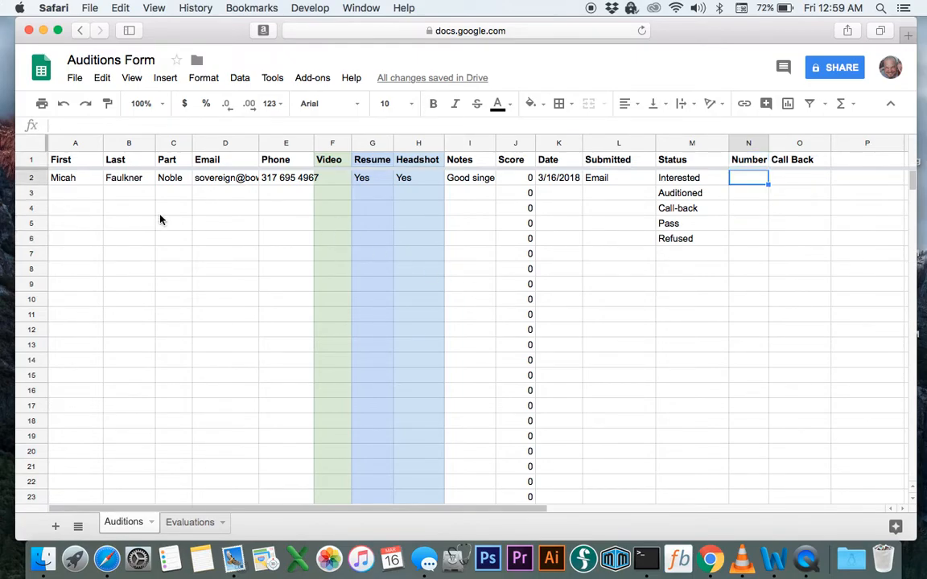
text(1)
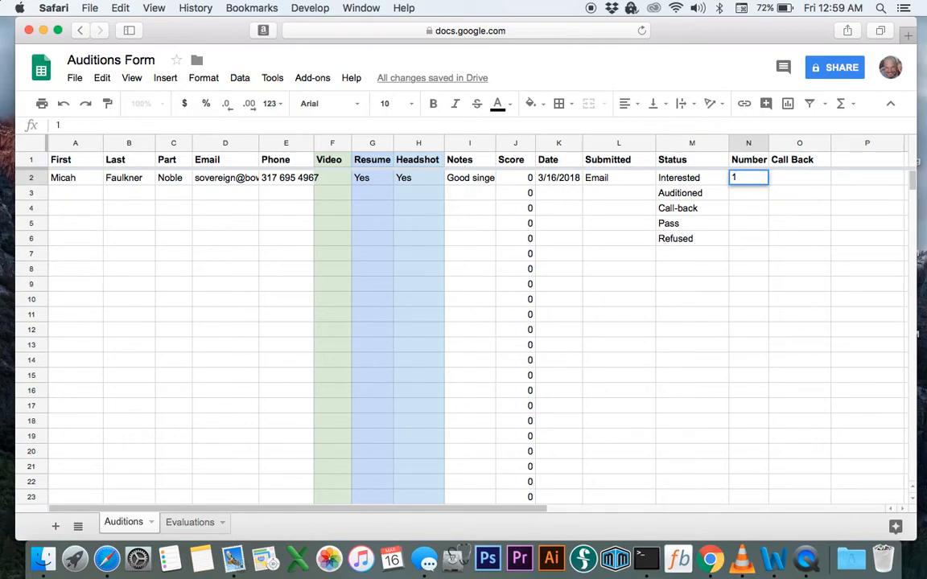
key(Tab)
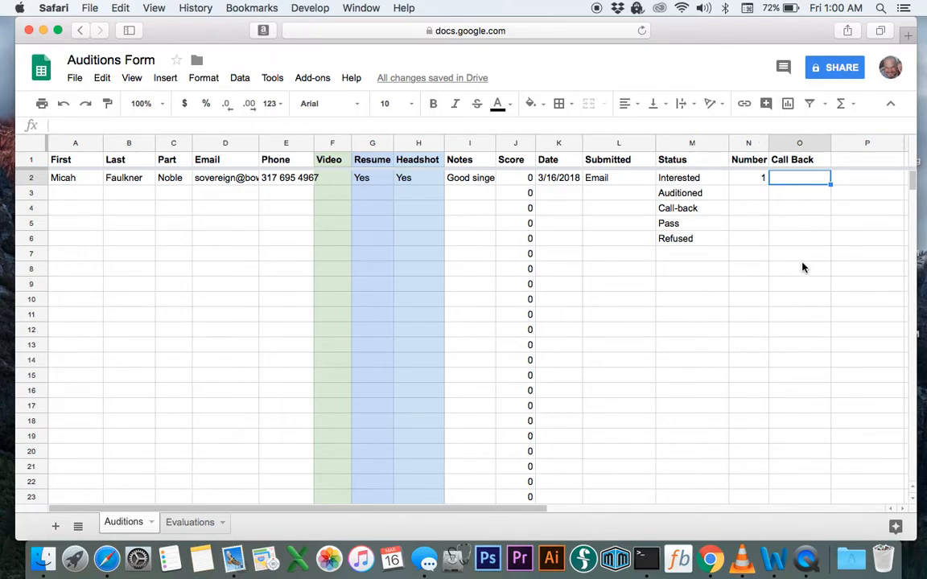
Set the Call Back cell O2 to March 25 4:00pm
text(mar)
key(BackSpace)
key(BackSpace)
key(BackSpace)
text(March 25)
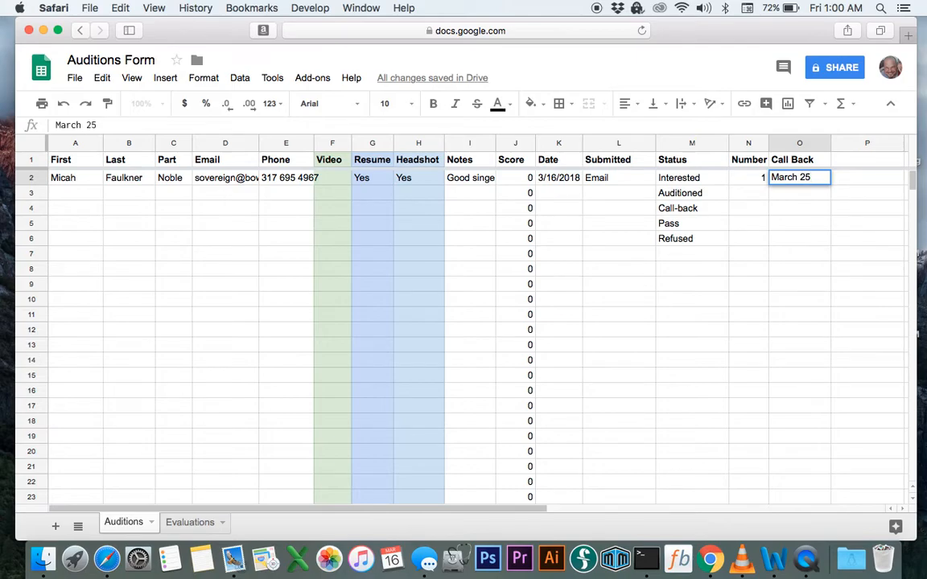
text( 4:00pm)
key(Return)
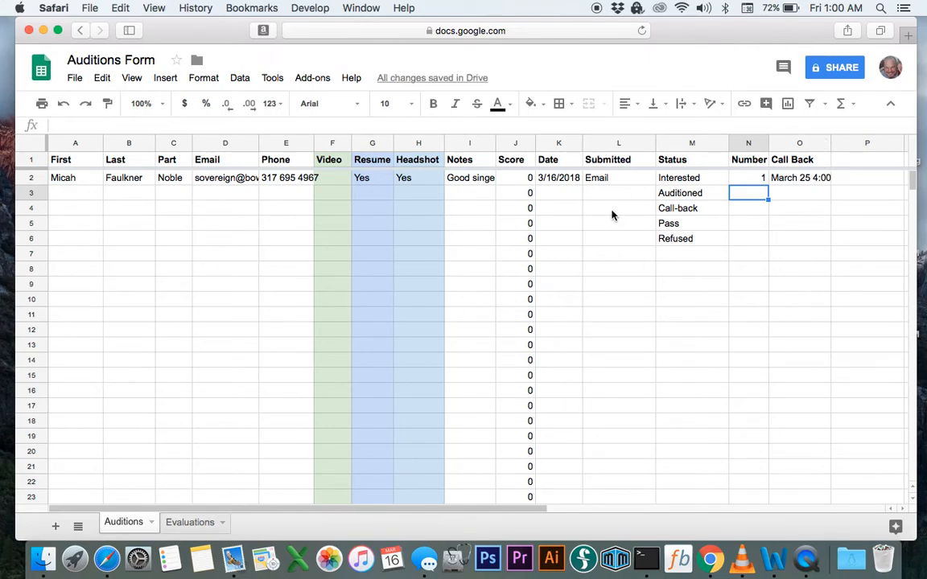
On the Evaluations sheet, widen column G to fit Appr M, then open the Sovereign folder in Finder
click(184, 528)
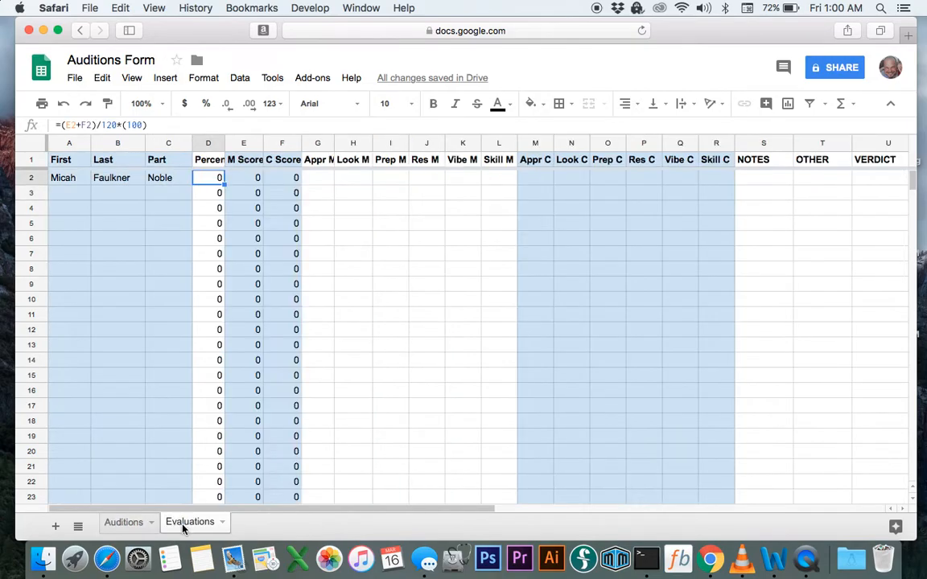
click(381, 209)
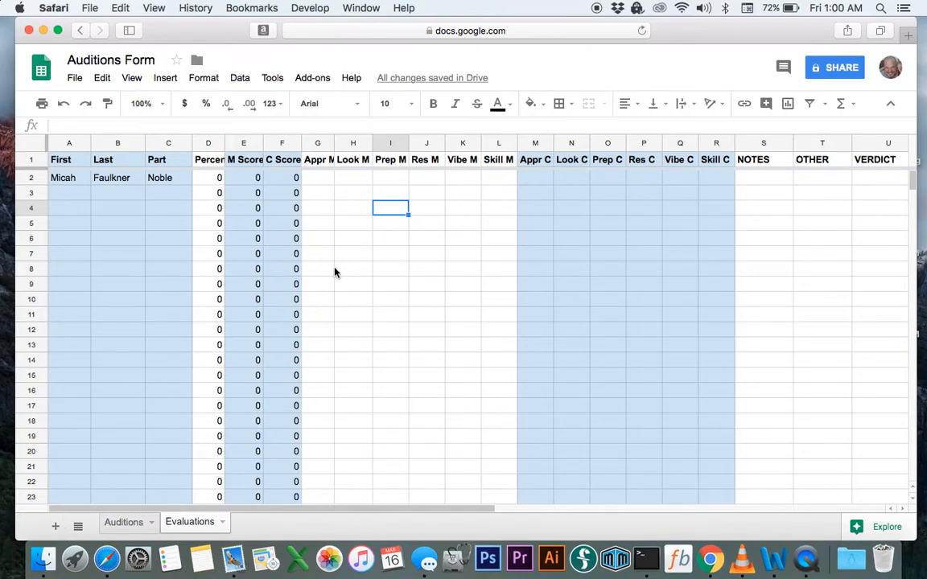
drag(335, 144, 345, 142)
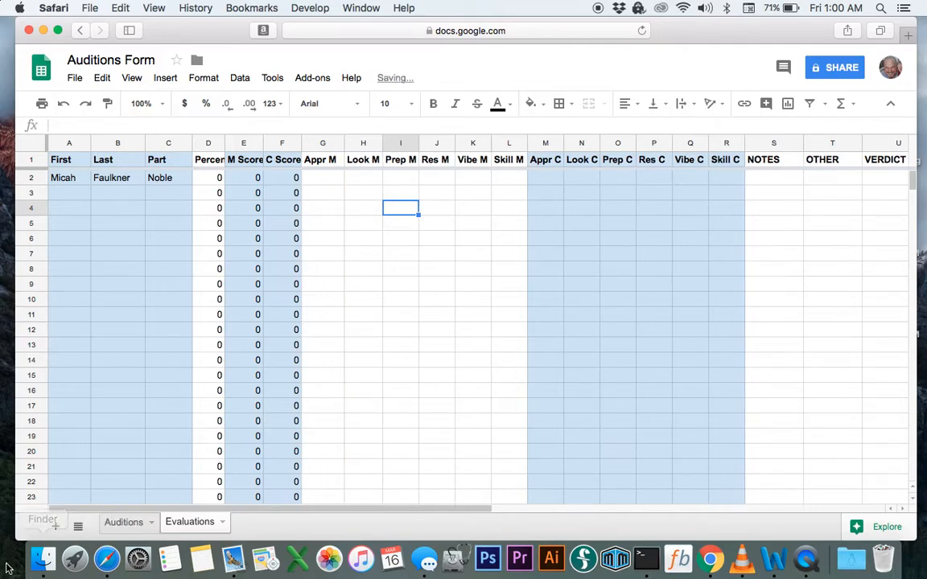
click(36, 567)
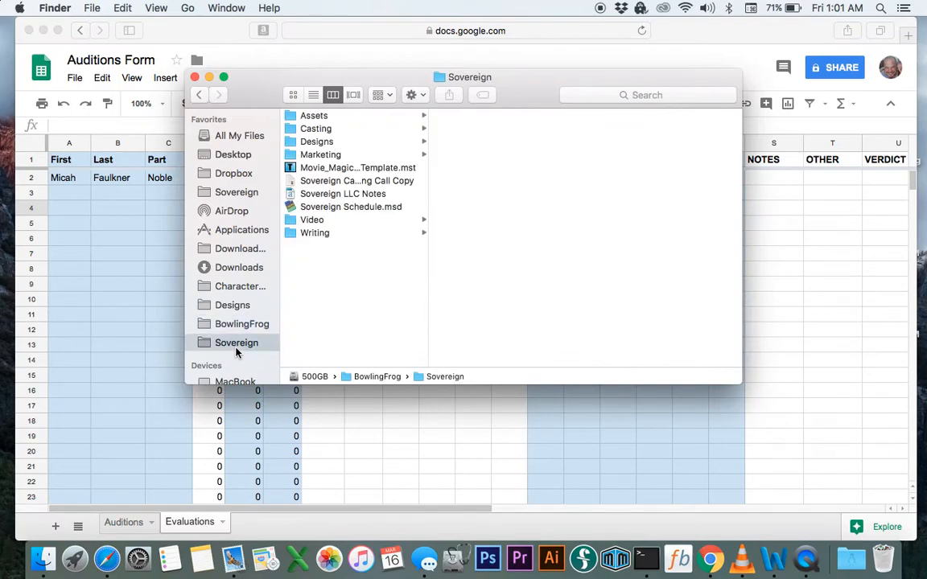
click(237, 346)
Open Audition-Evaluation-Form.pdf (51 KB) from the Casting folder in Preview
click(313, 129)
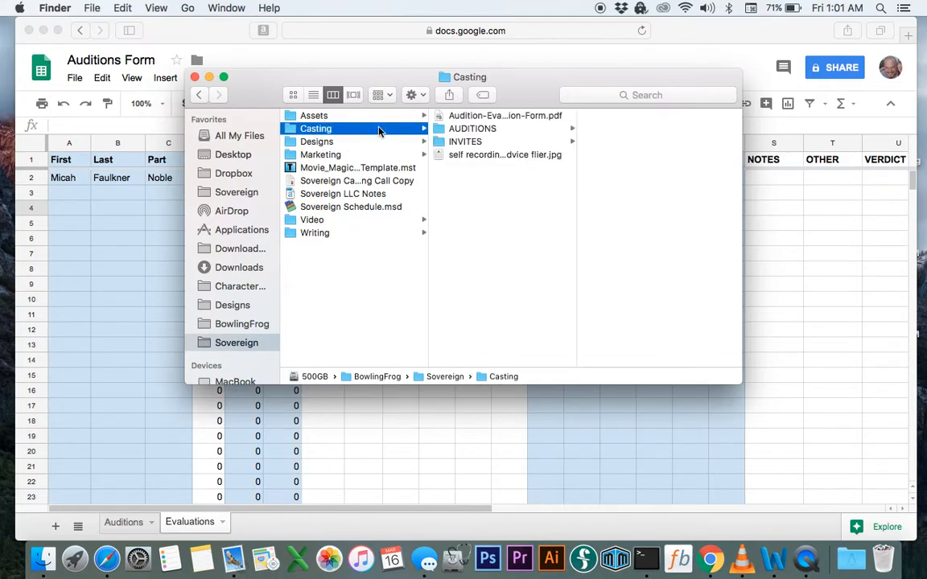
double_click(477, 117)
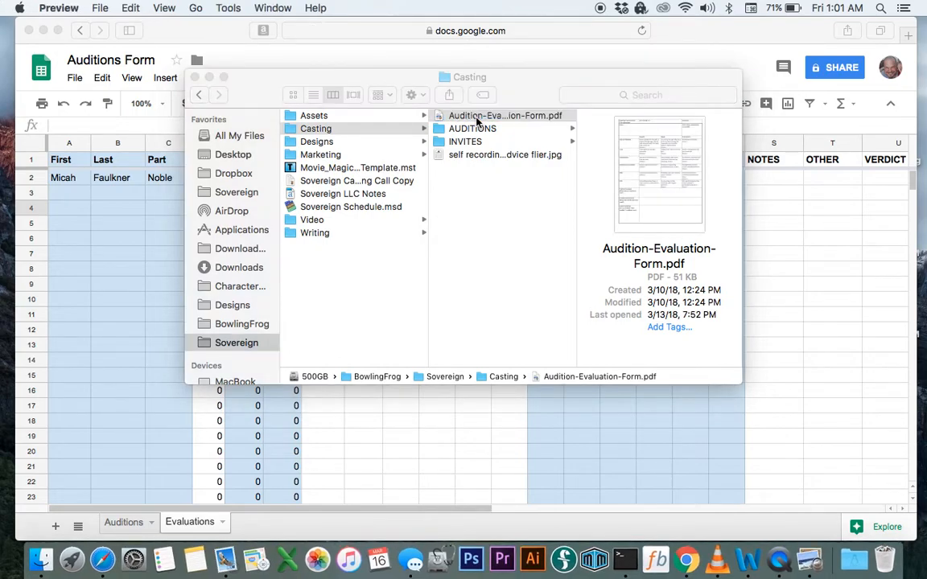
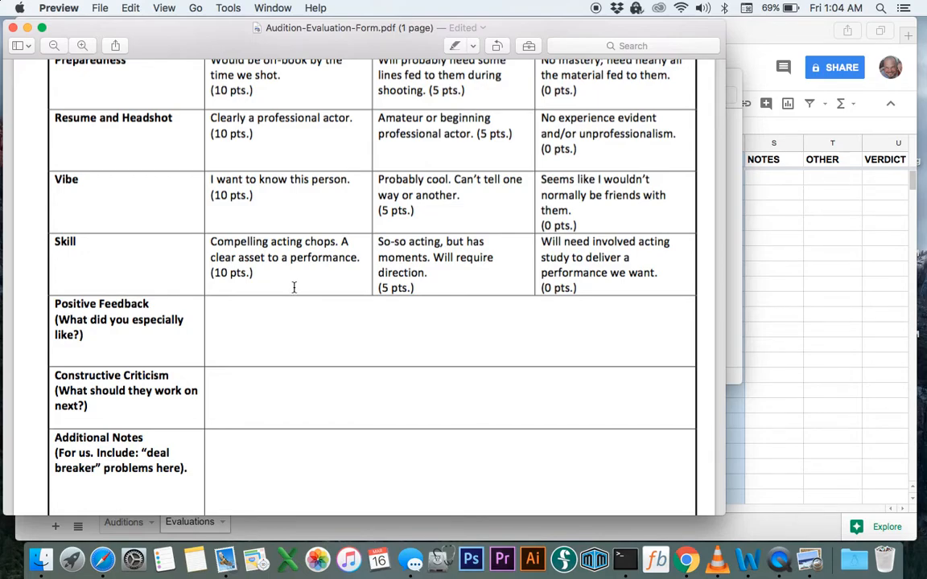
Back in the Auditions Form sheet, enter 10 for Appr M, Look M and Prep M in G2:I2
scroll(294, 287, down, 3)
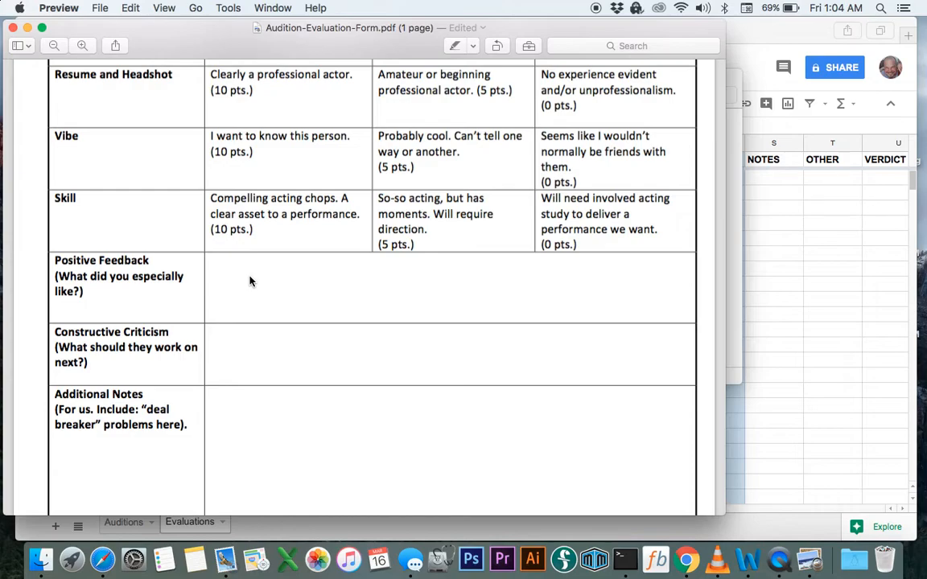
scroll(249, 281, down, 3)
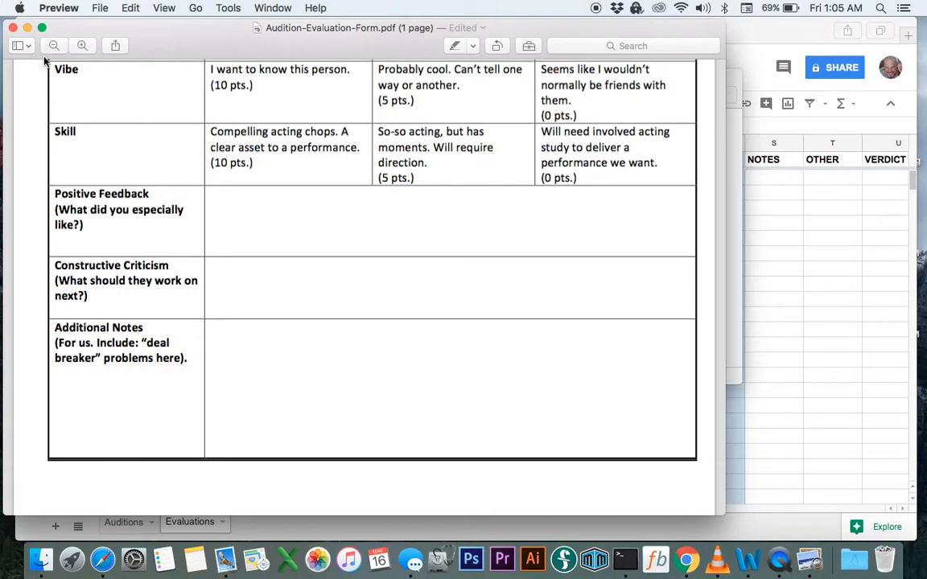
scroll(215, 203, up, 5)
scroll(217, 207, up, 5)
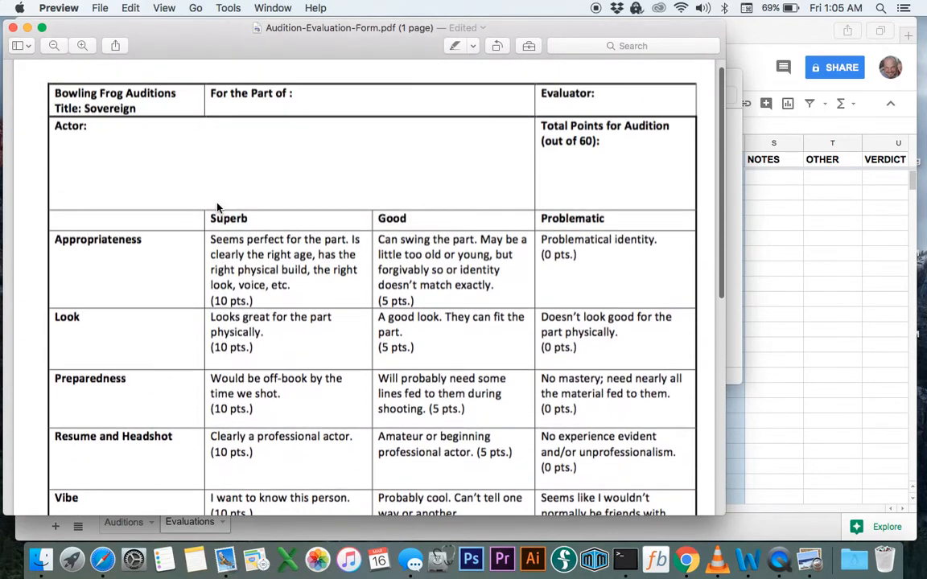
scroll(371, 344, down, 3)
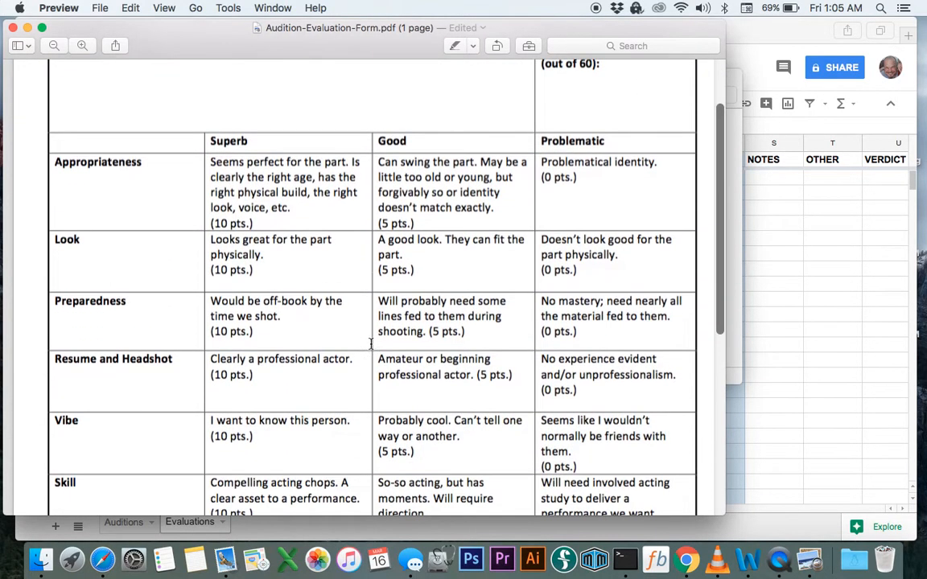
scroll(523, 153, up, 3)
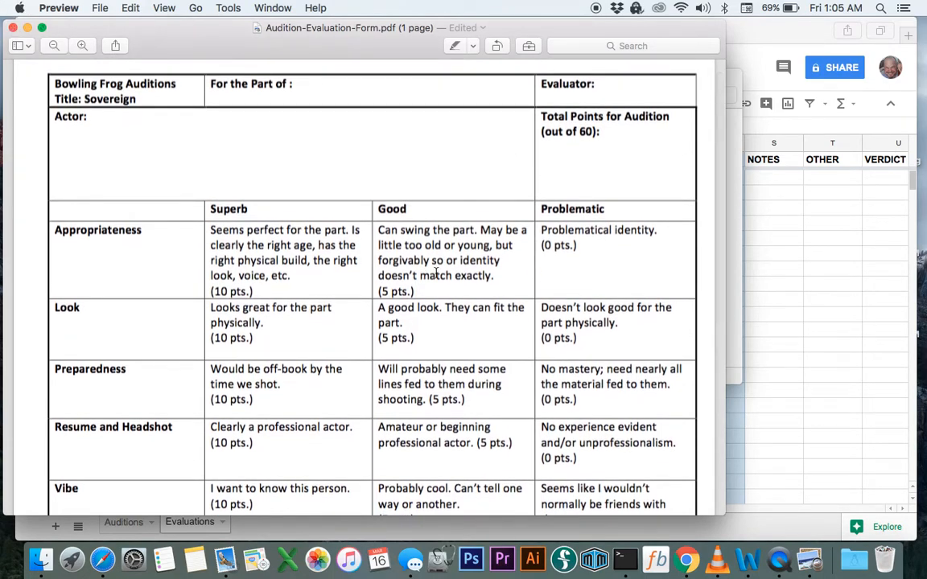
click(801, 315)
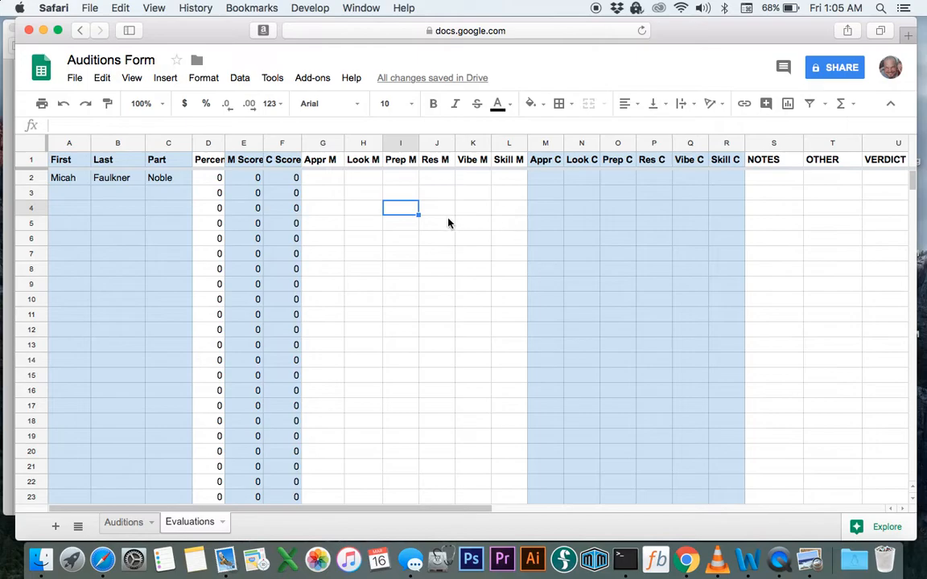
click(326, 179)
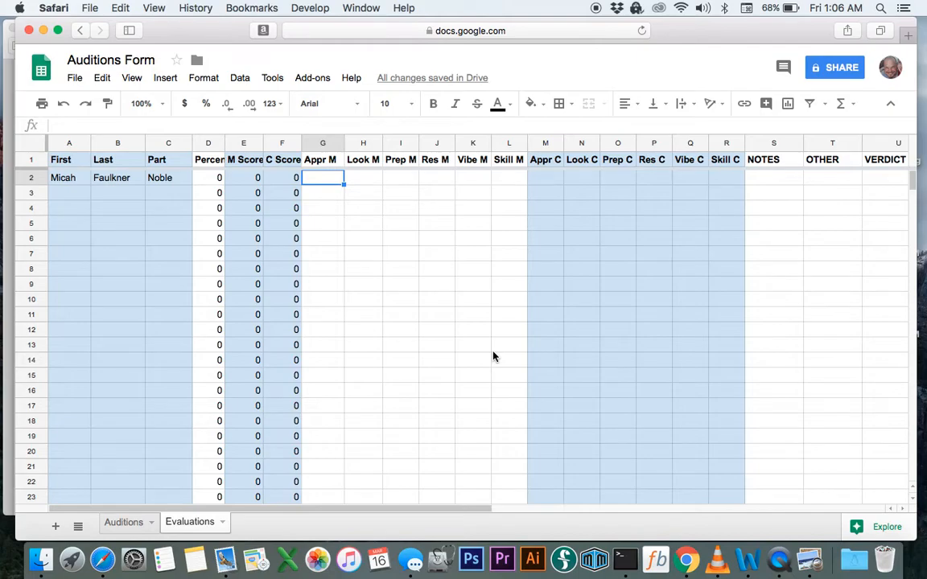
text(10)
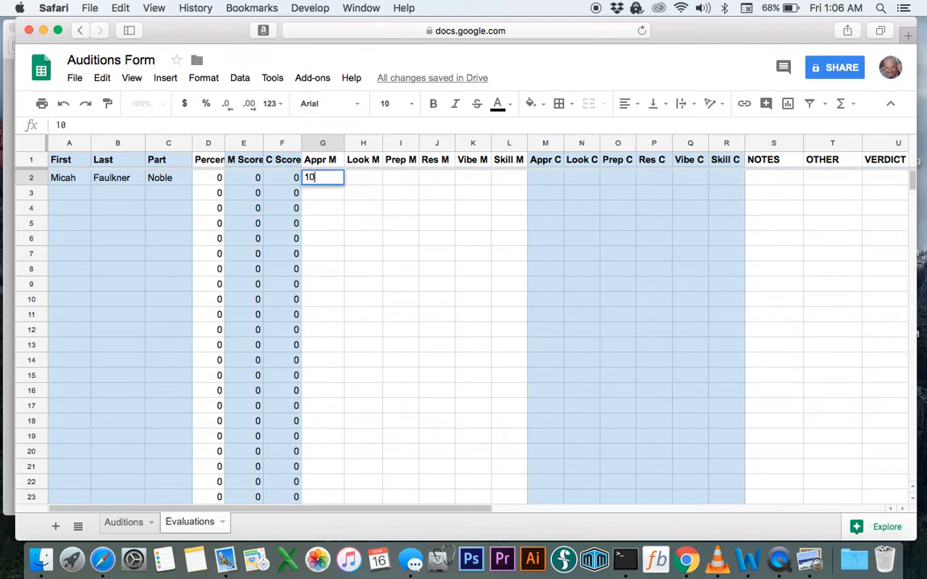
key(Tab)
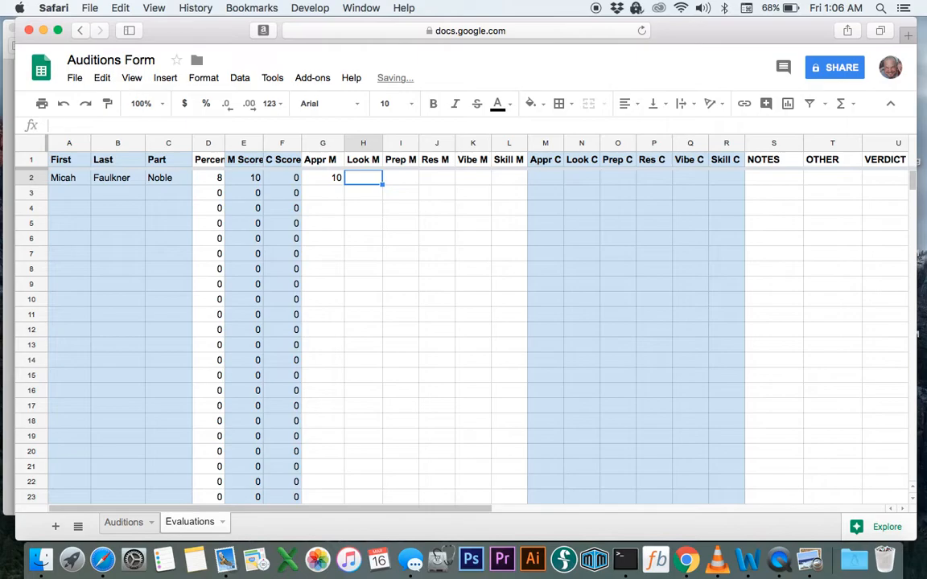
text(10)
key(Tab)
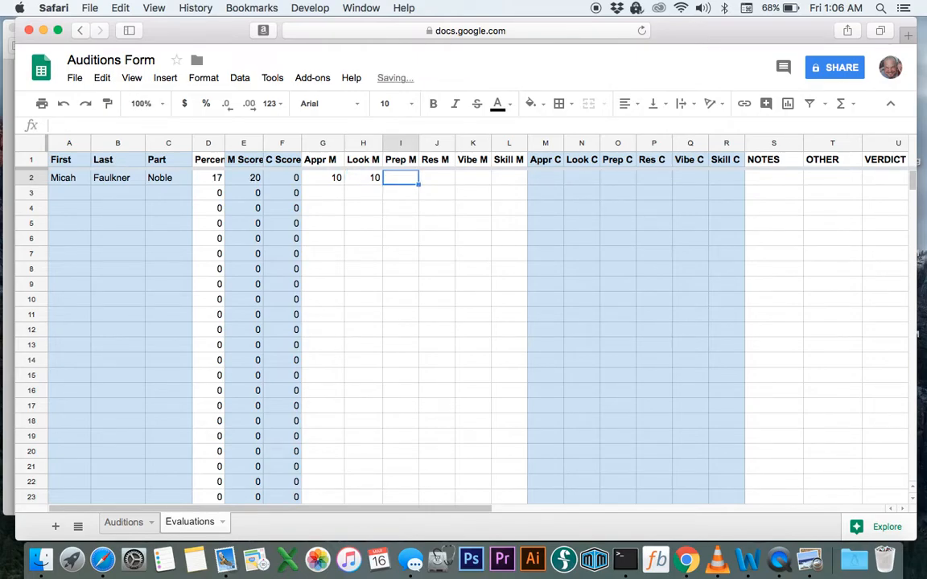
text(10)
key(Tab)
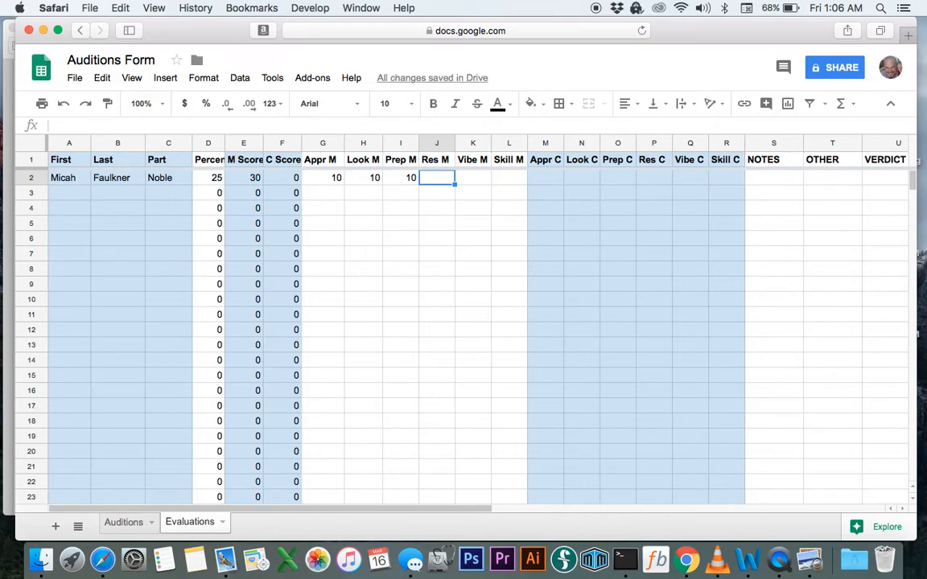
After checking the evaluation form PDF, enter 10 for Res M, Vibe M and Skill M in J2:L2
key(super+Tab)
scroll(494, 352, down, 2)
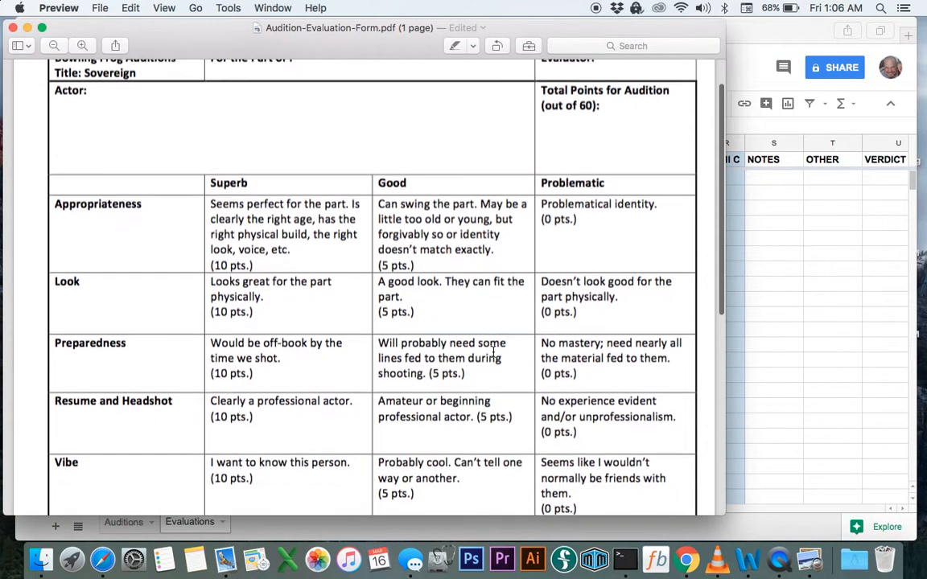
key(super+Tab)
text(10)
key(Tab)
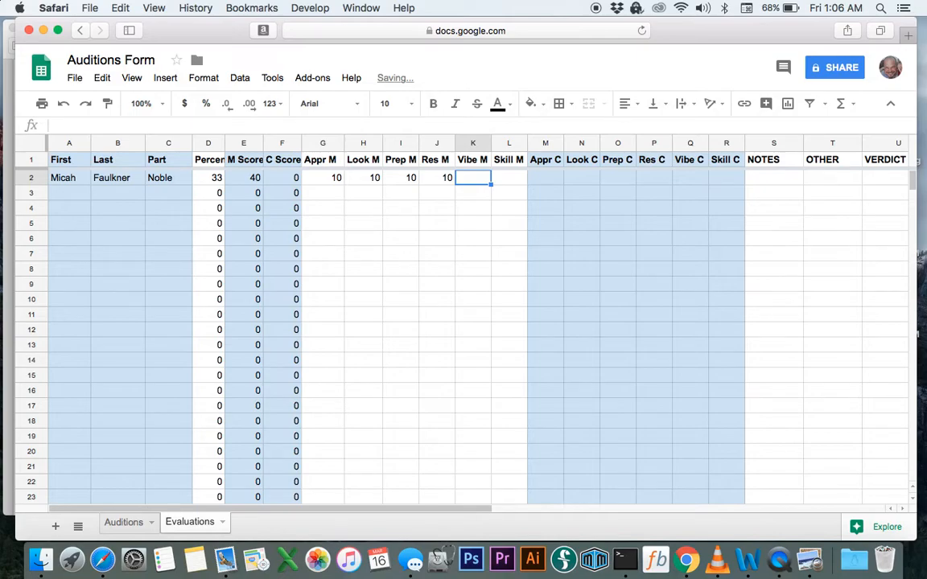
text(10)
key(Tab)
text(1)
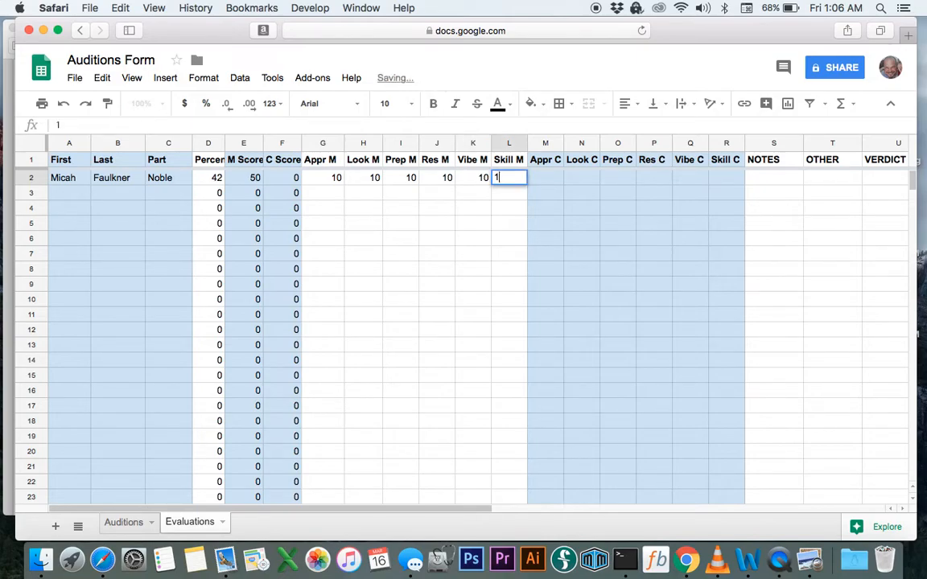
text(0)
key(Tab)
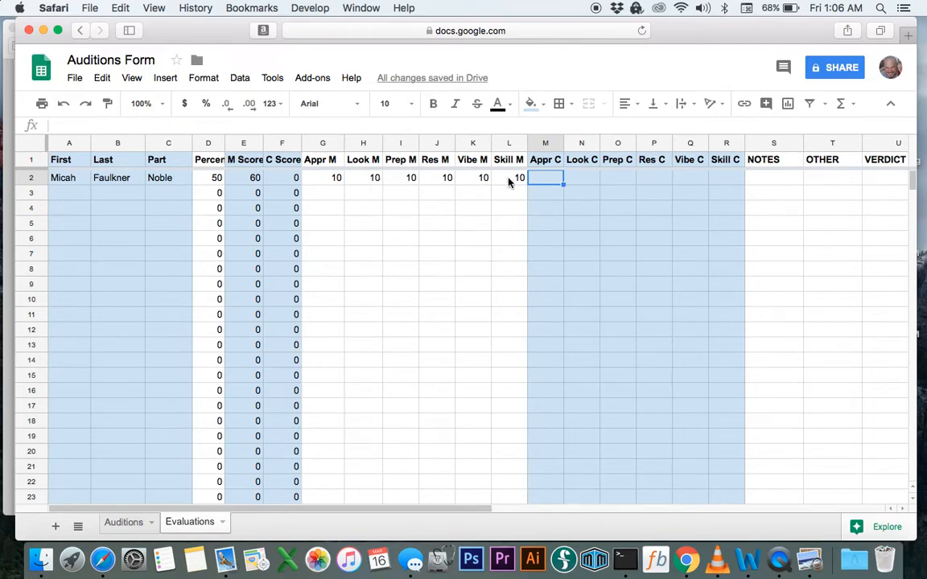
Check E2's Score M total, then enter Appr C 5, Look C 0 and Prep C 10 in M2:O2
click(254, 178)
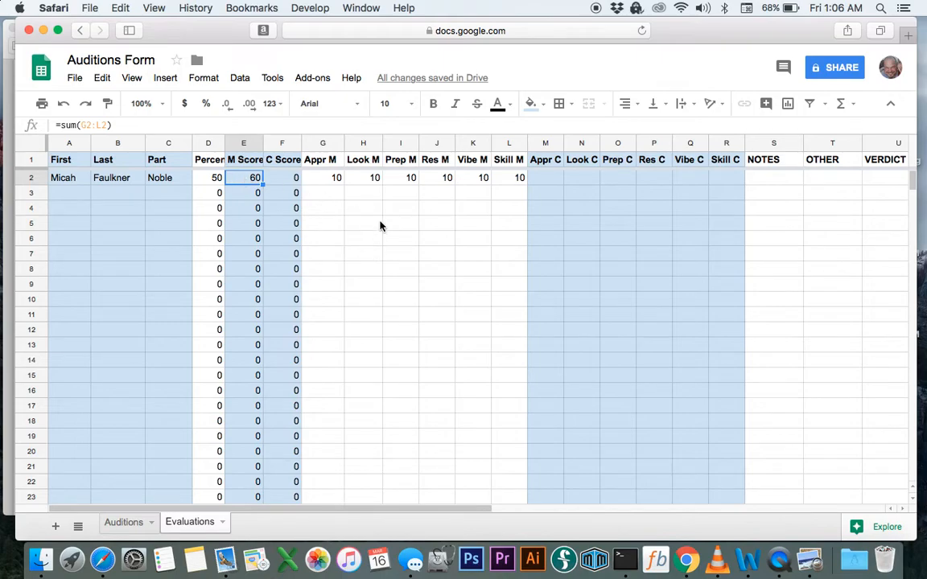
click(551, 178)
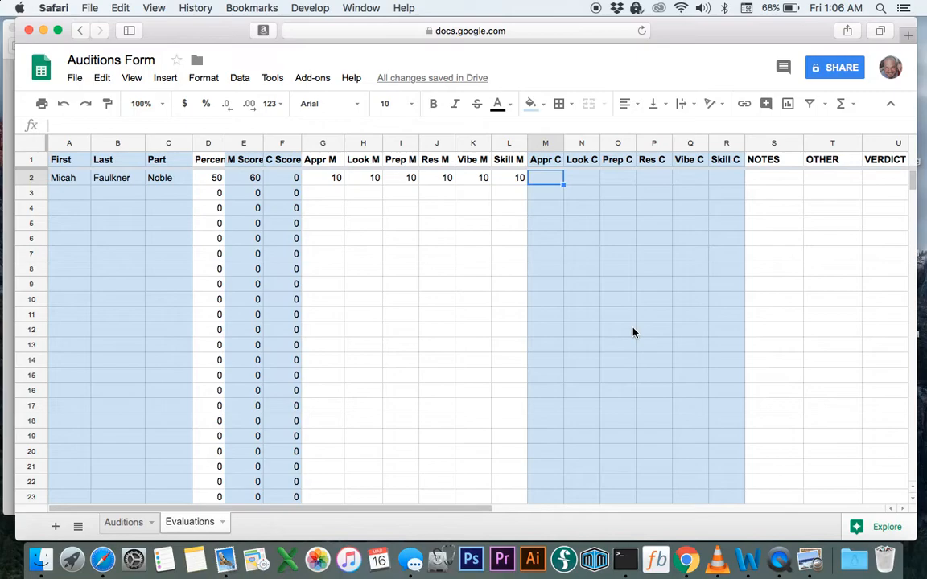
text(5)
key(Tab)
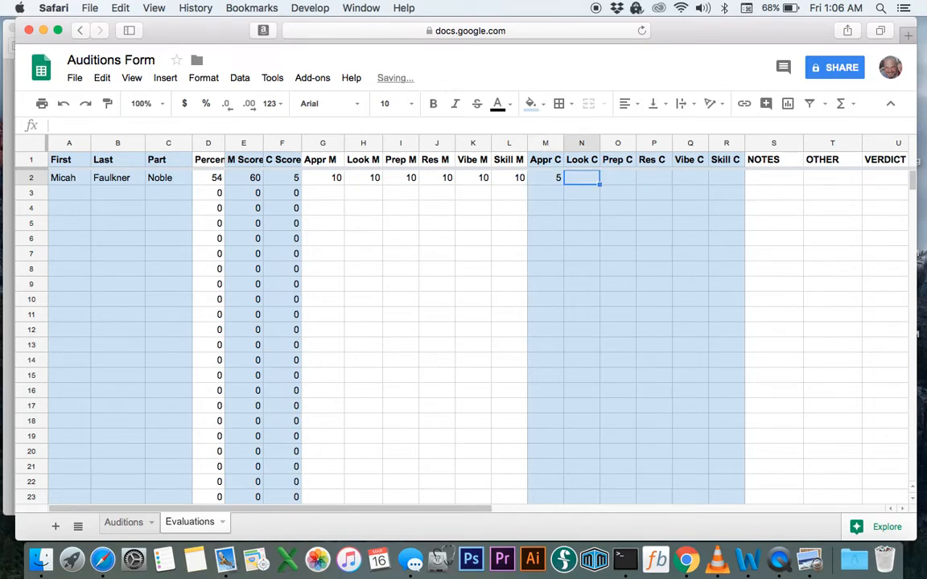
text(0)
key(Tab)
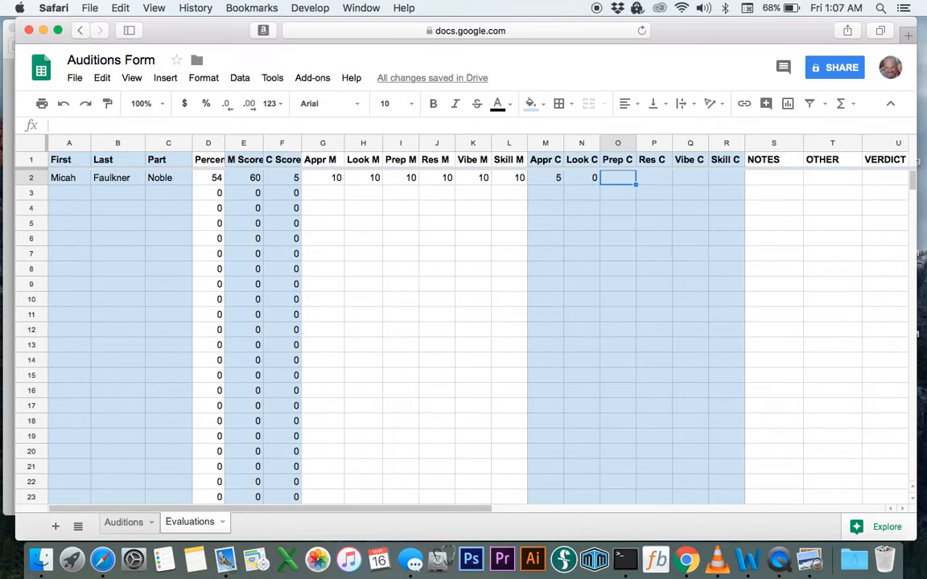
text(10)
key(Tab)
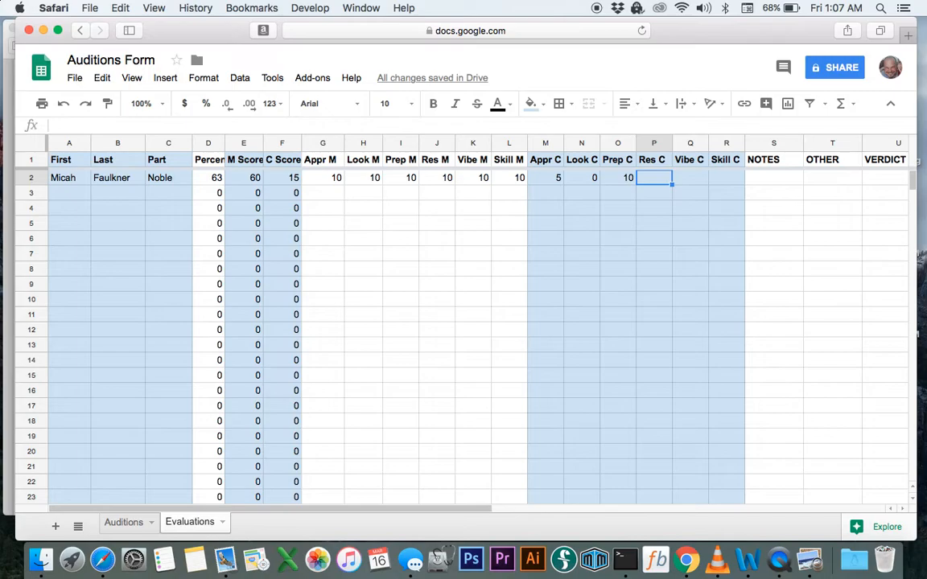
Enter Res C 10, Vibe C 5 and Skill C 0, then check F2's =sum(M2:R2) total
text(10)
key(Tab)
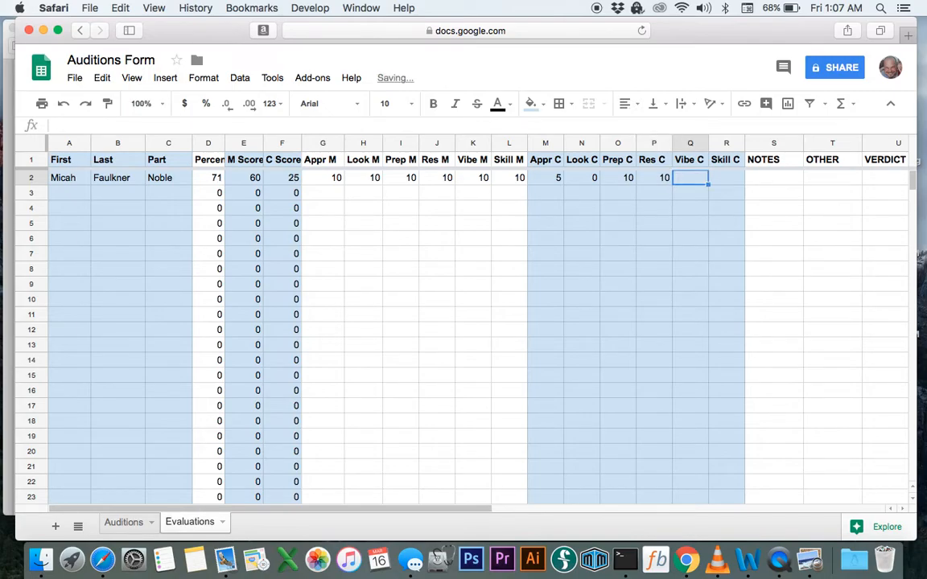
text(5)
key(Tab)
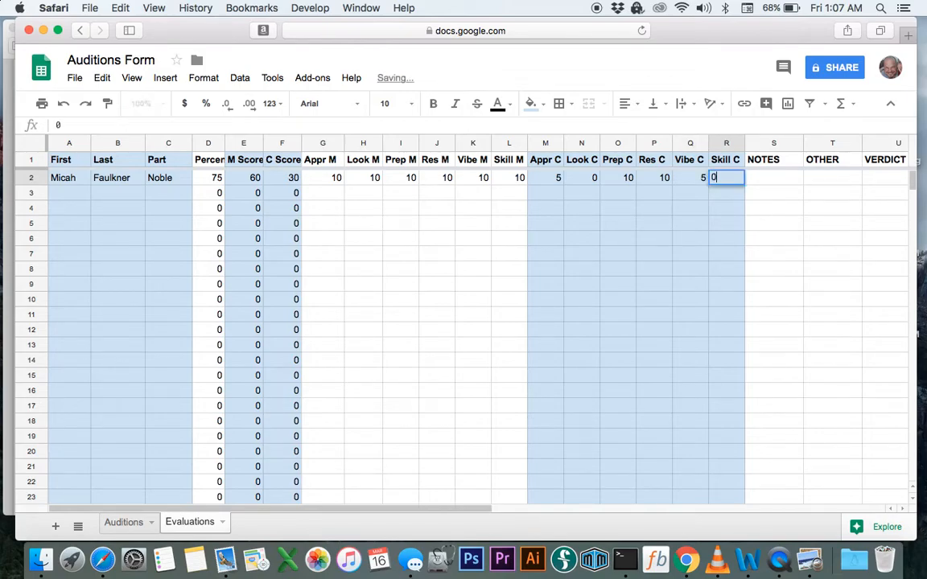
text(0)
key(Tab)
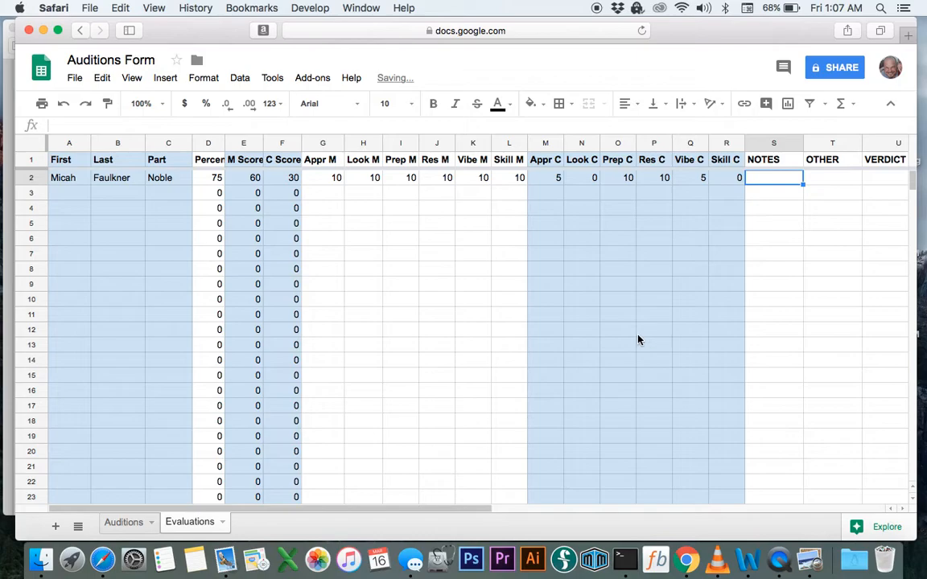
click(287, 179)
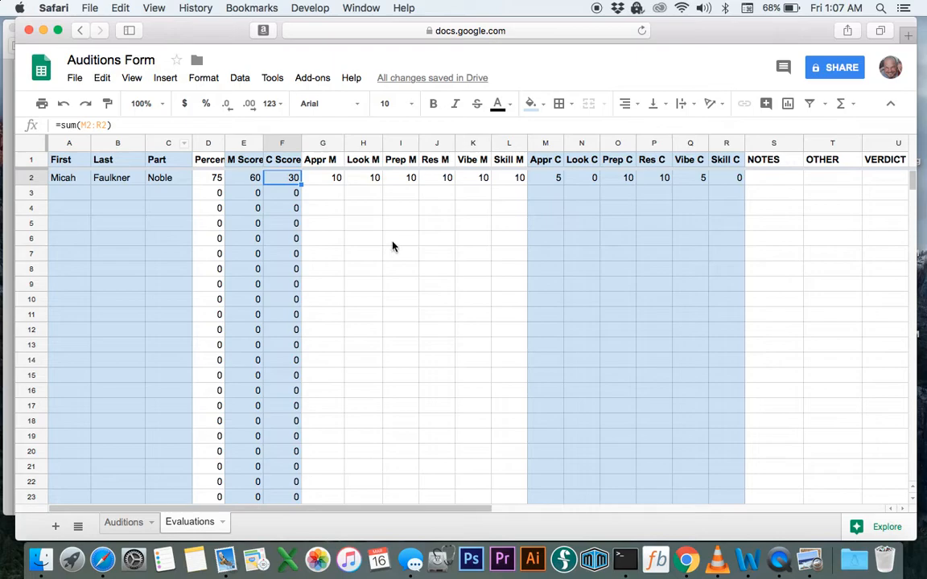
Make D2 compute =(E2+F2)/120*(100), showing 75 from scores 60 and 30
click(252, 207)
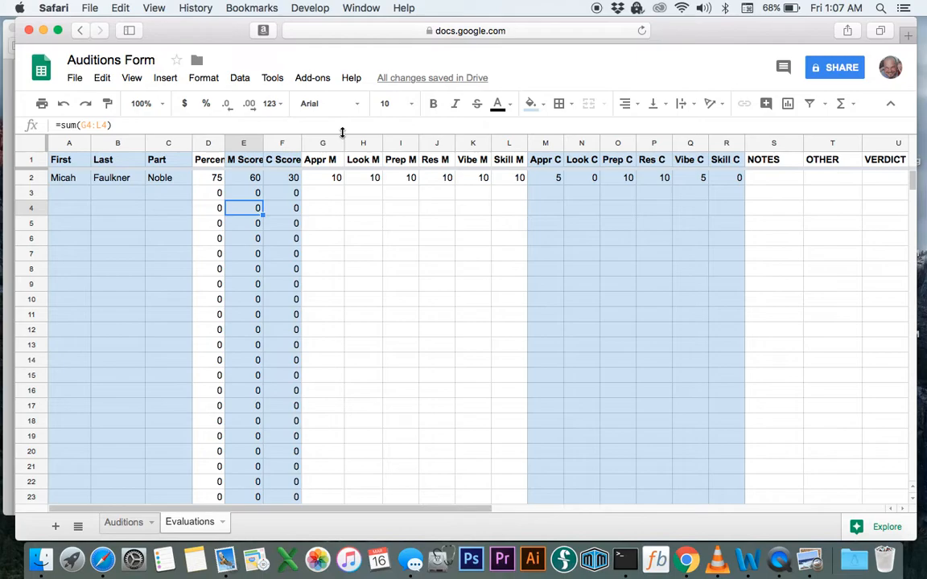
click(199, 178)
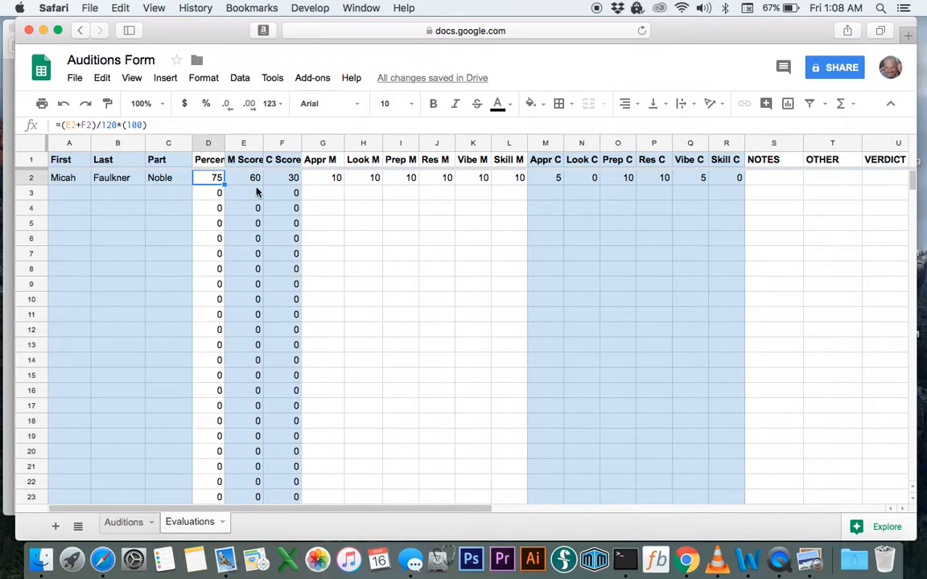
click(344, 233)
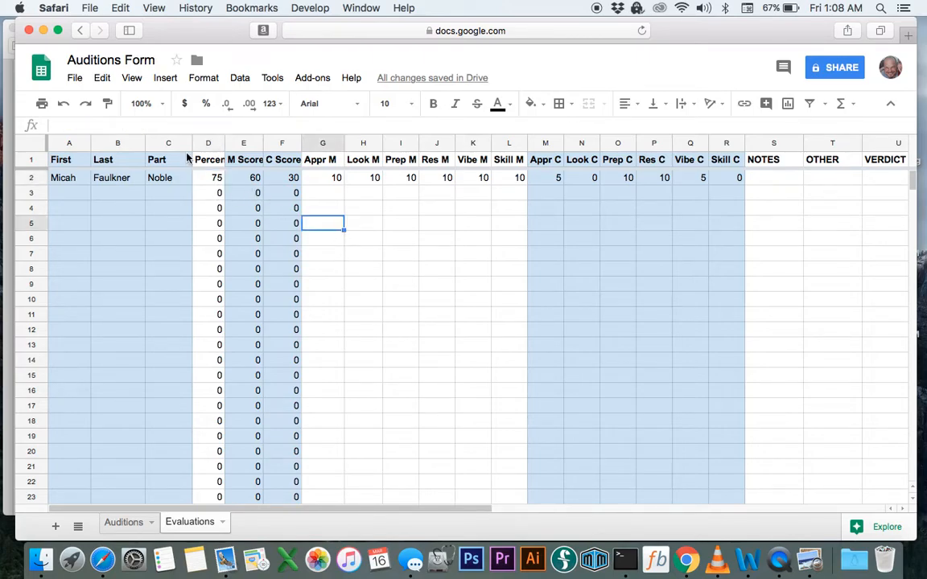
click(211, 179)
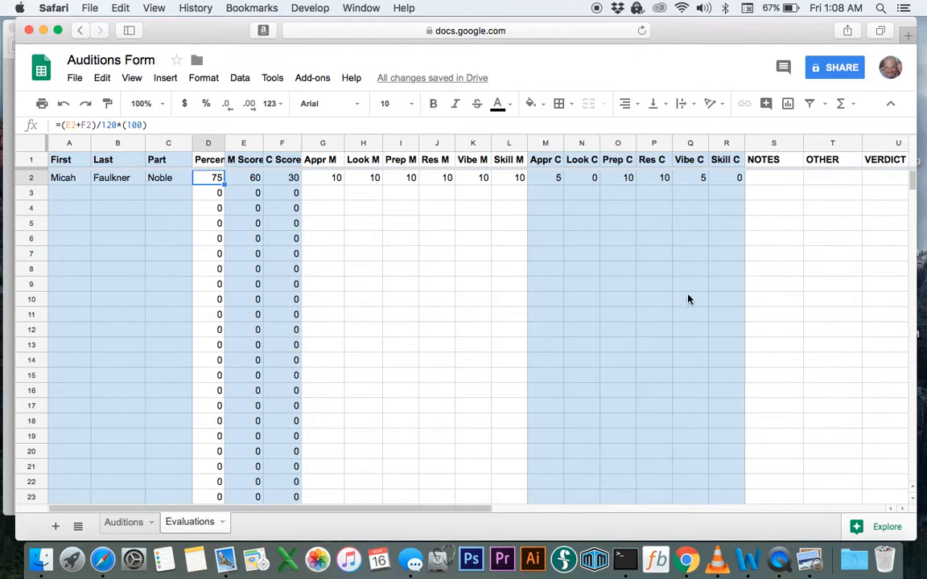
scroll(688, 298, right, 5)
Enter the note 'Too busy directing' in S2, fixing the typo
click(592, 181)
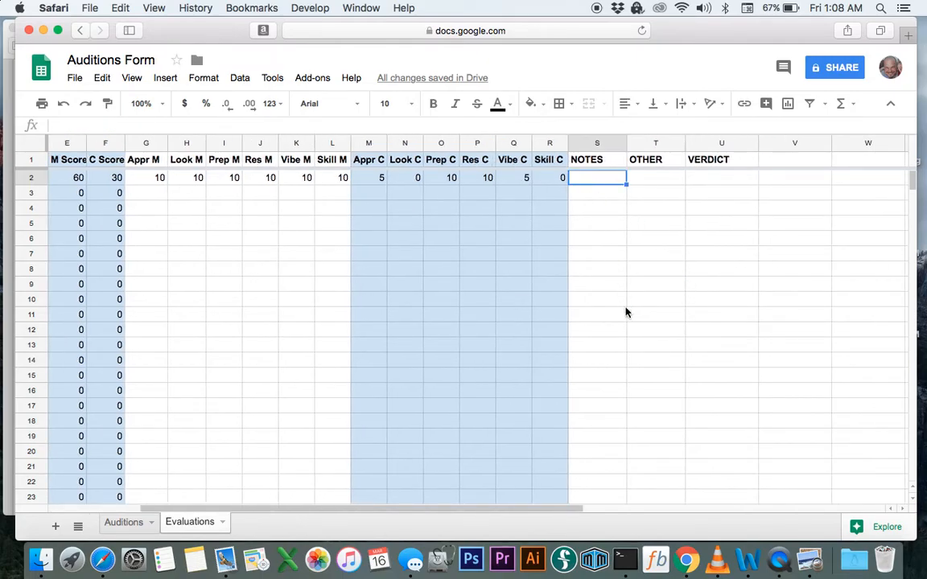
text(Too )
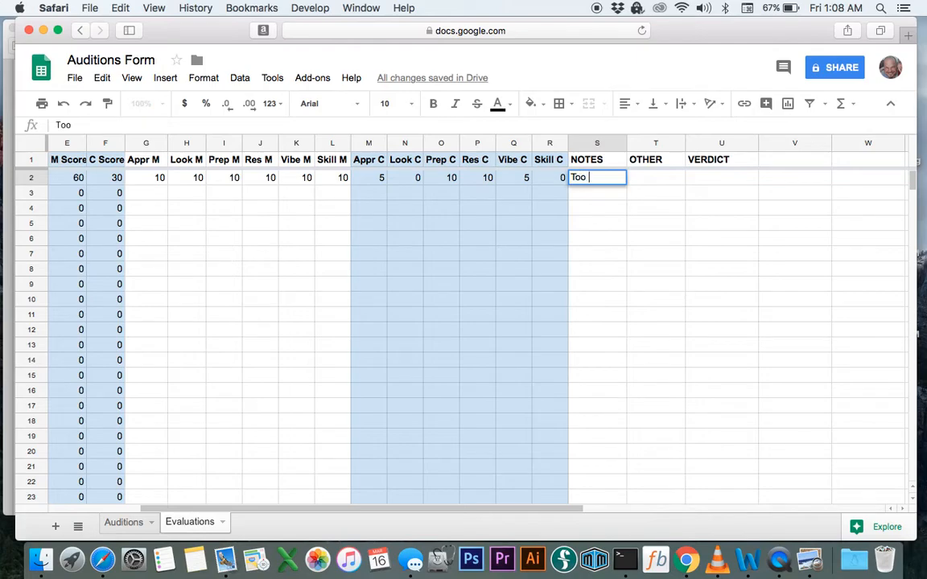
text(busy directring)
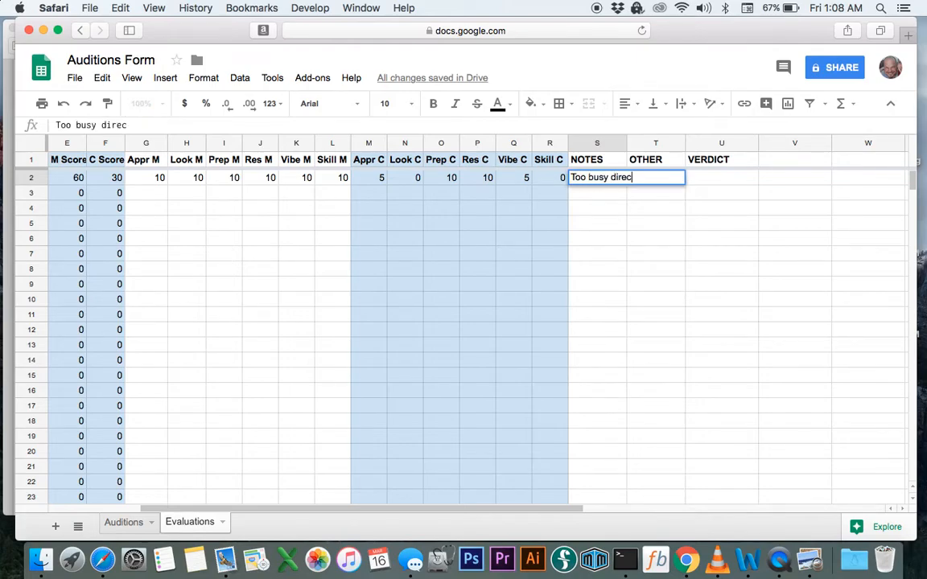
key(BackSpace)
key(BackSpace)
key(BackSpace)
key(BackSpace)
text(ing)
key(Tab)
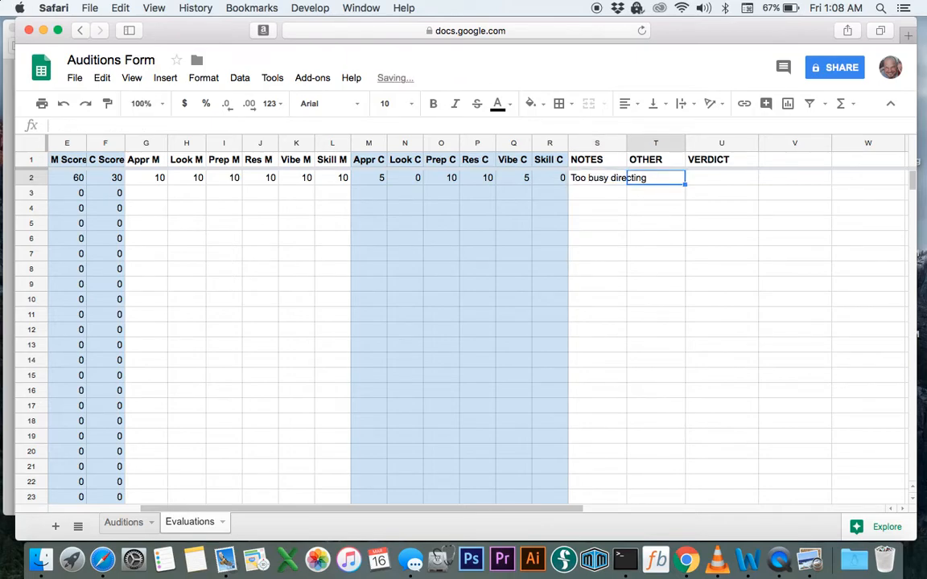
scroll(463, 322, left, 4)
scroll(834, 267, right, 2)
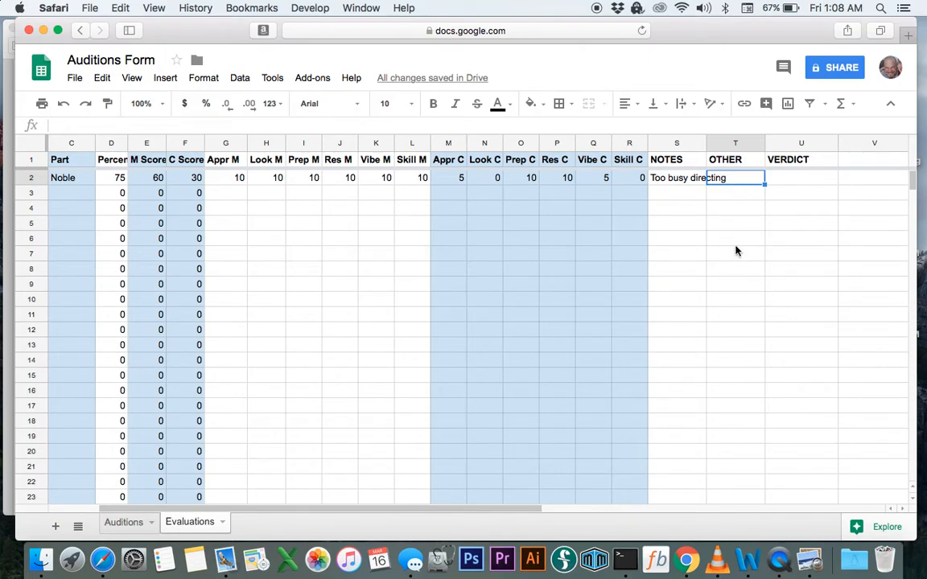
Put 'Terrible' under OTHER and set the VERDICT to Pass instead of Call-back
text(Terrible)
key(Tab)
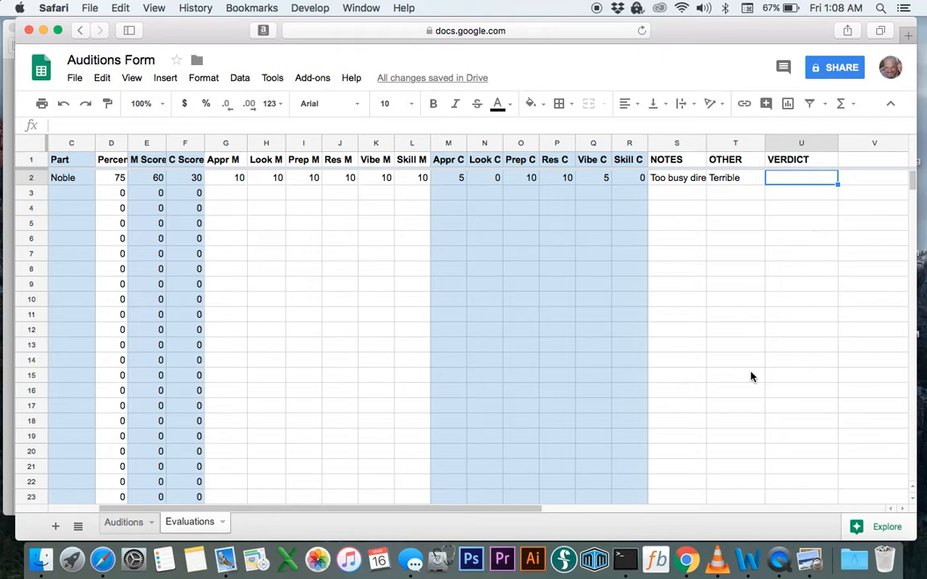
scroll(751, 377, left, 3)
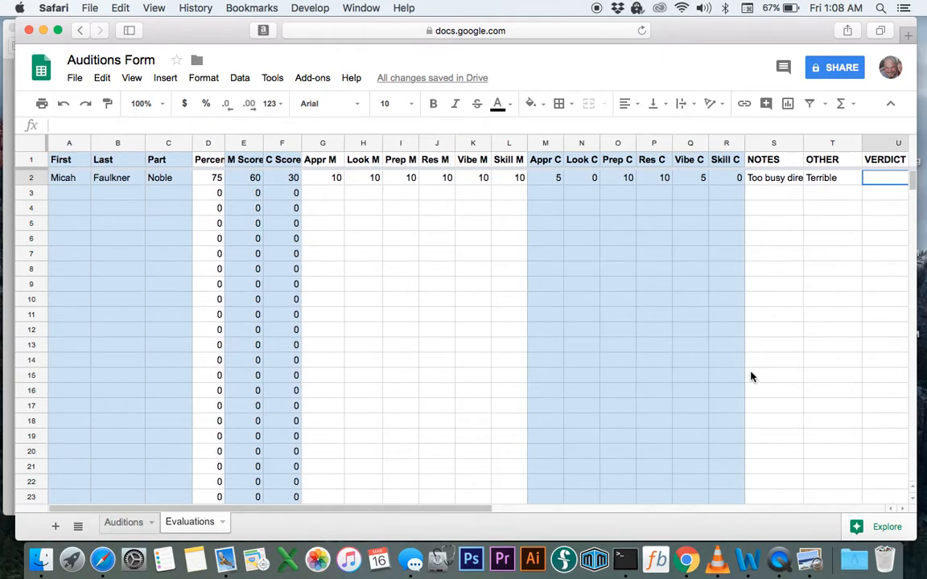
scroll(751, 377, right, 3)
text(Call-back)
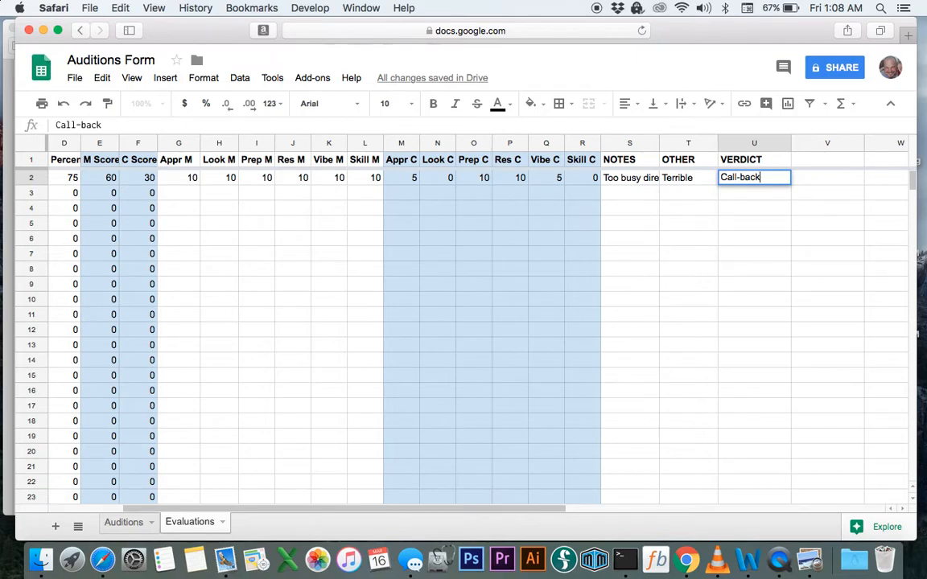
scroll(560, 354, left, 3)
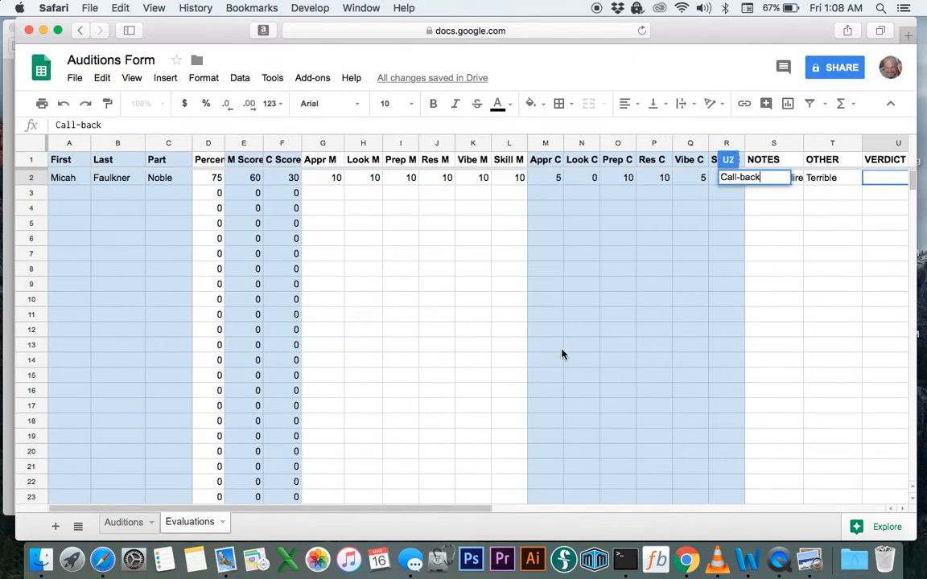
scroll(575, 362, right, 3)
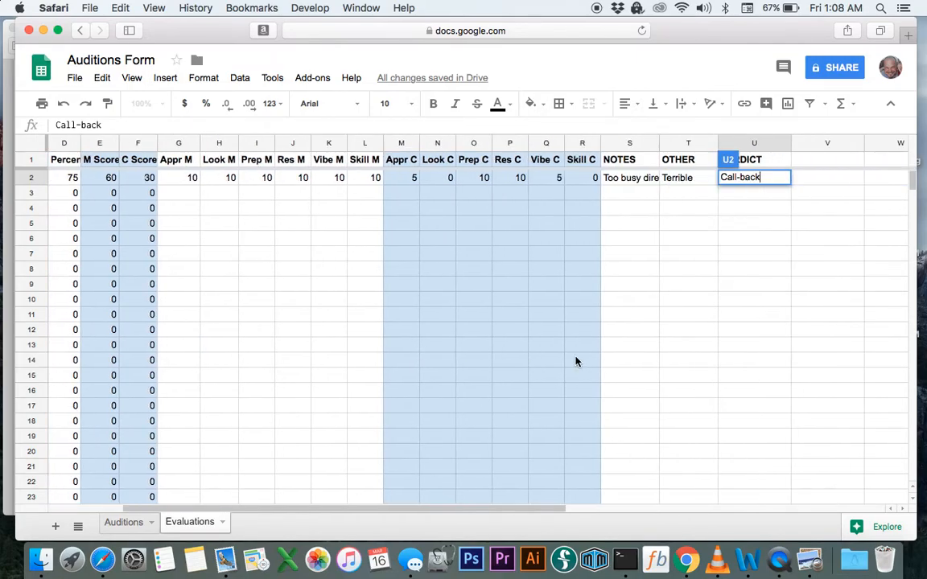
key(BackSpace)
key(BackSpace)
key(BackSpace)
key(BackSpace)
key(BackSpace)
key(BackSpace)
key(BackSpace)
key(BackSpace)
key(BackSpace)
text(Pass)
key(Return)
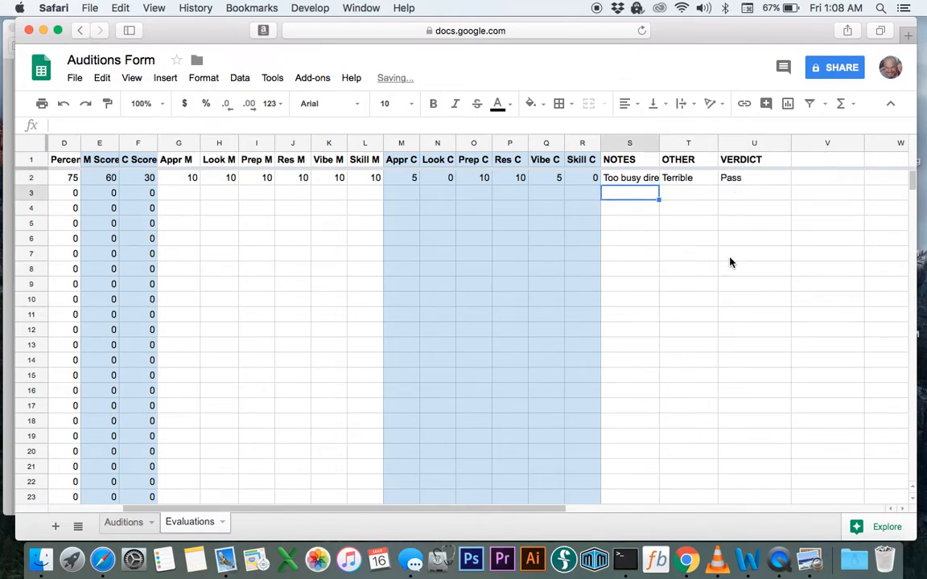
scroll(729, 265, left, 3)
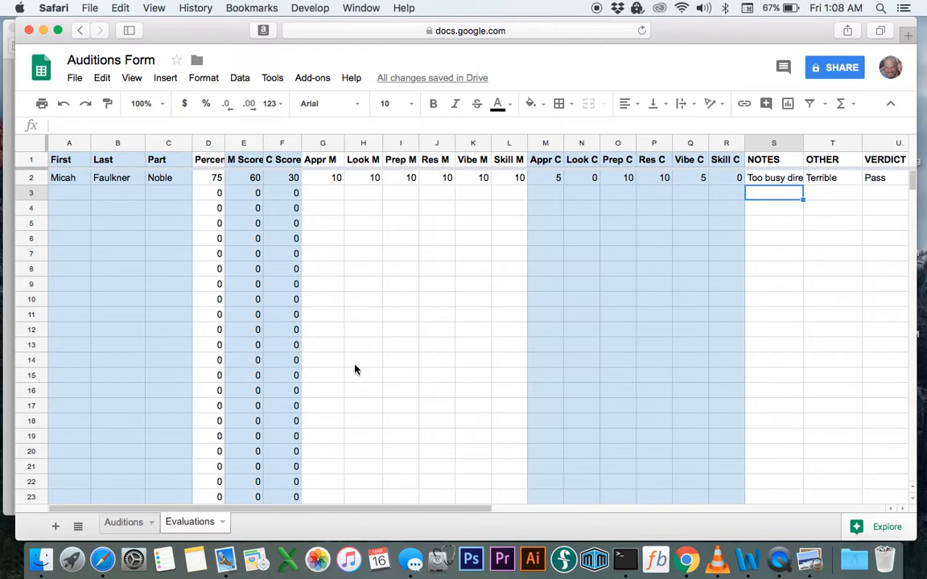
On the Auditions sheet, check that J2's =Evaluations!D2 formula shows Score 75
click(127, 525)
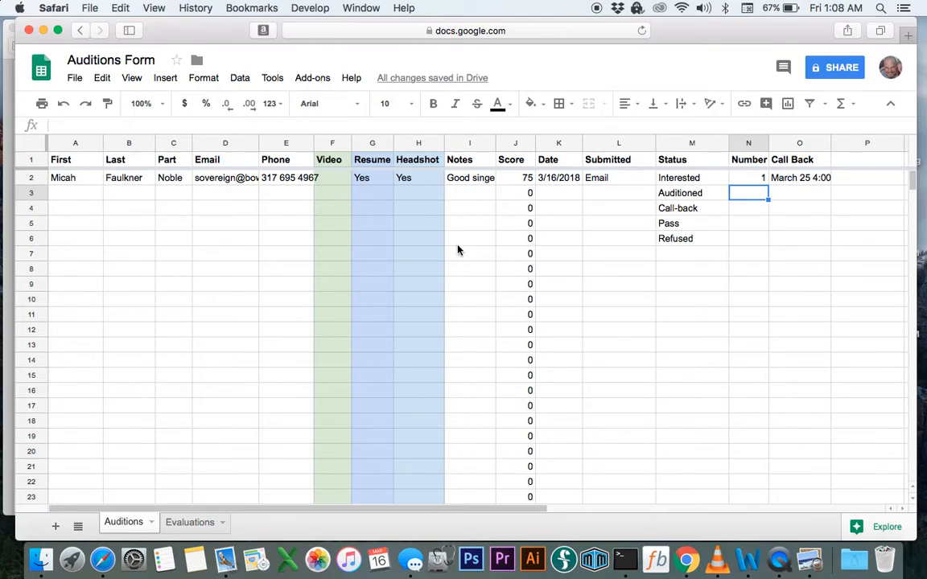
click(525, 179)
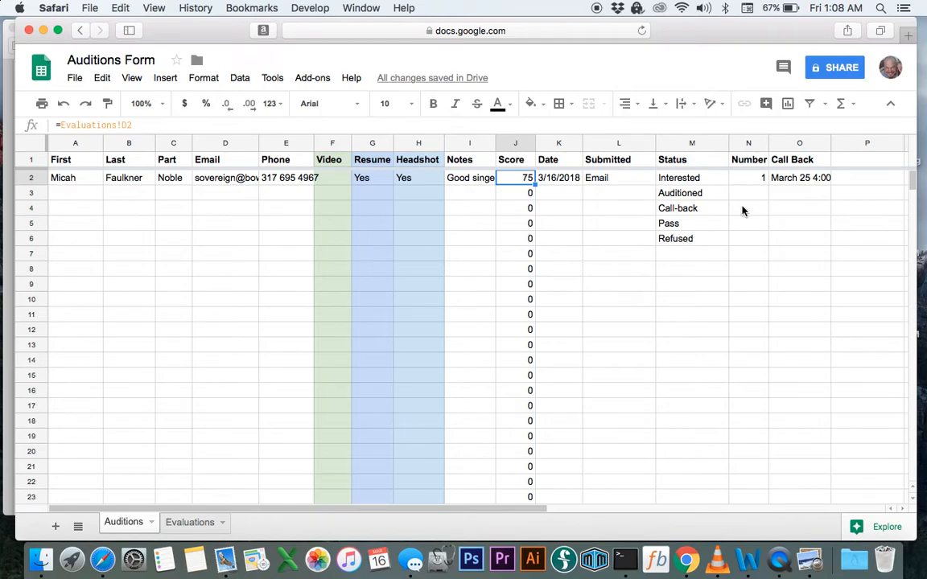
scroll(750, 245, right, 5)
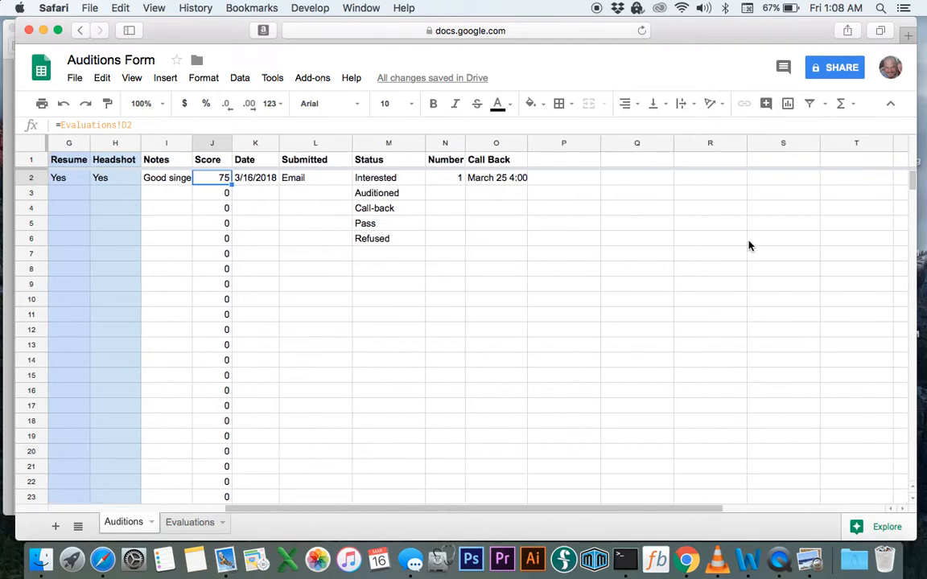
Clear the five sample Status values in M2:M6 with Edit > Delete values
scroll(524, 203, left, 5)
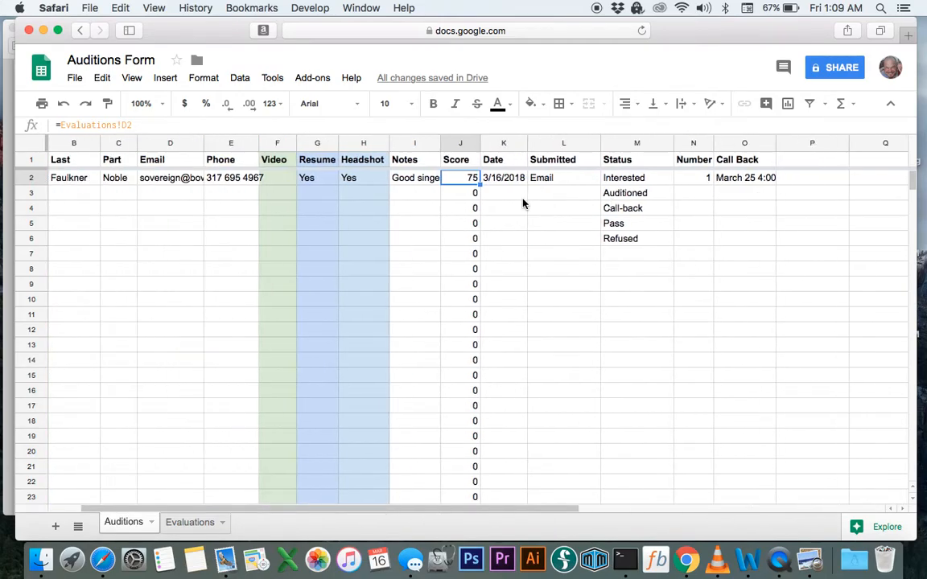
click(680, 179)
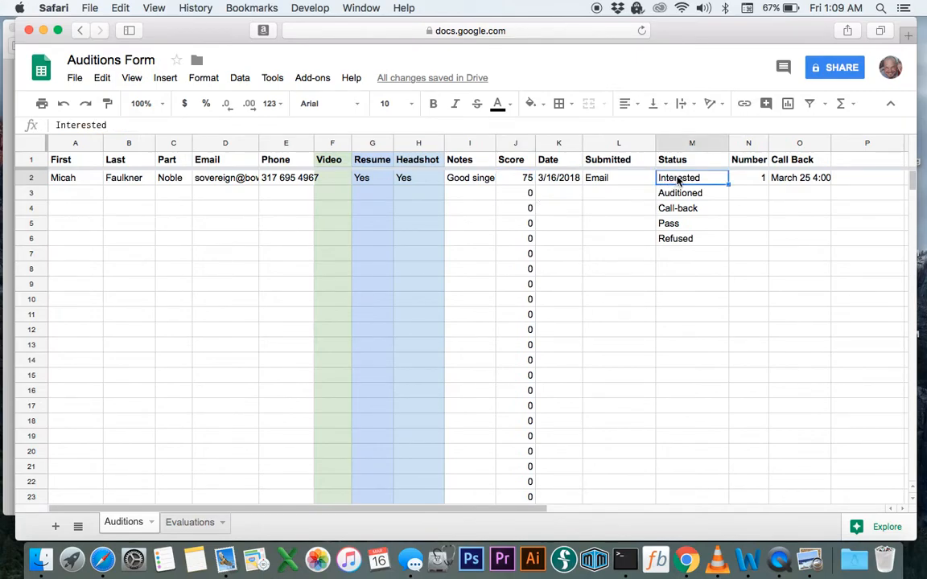
drag(679, 239, 680, 188)
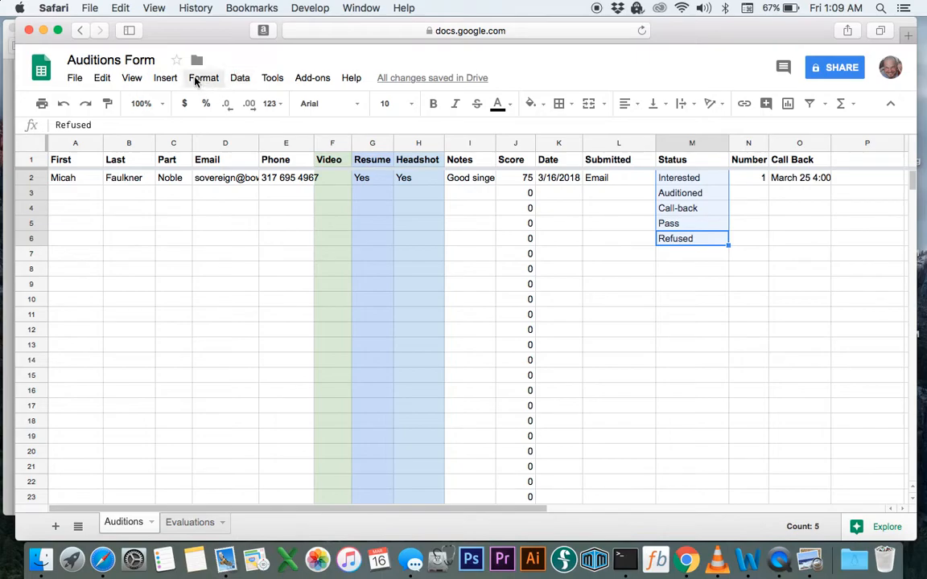
click(100, 78)
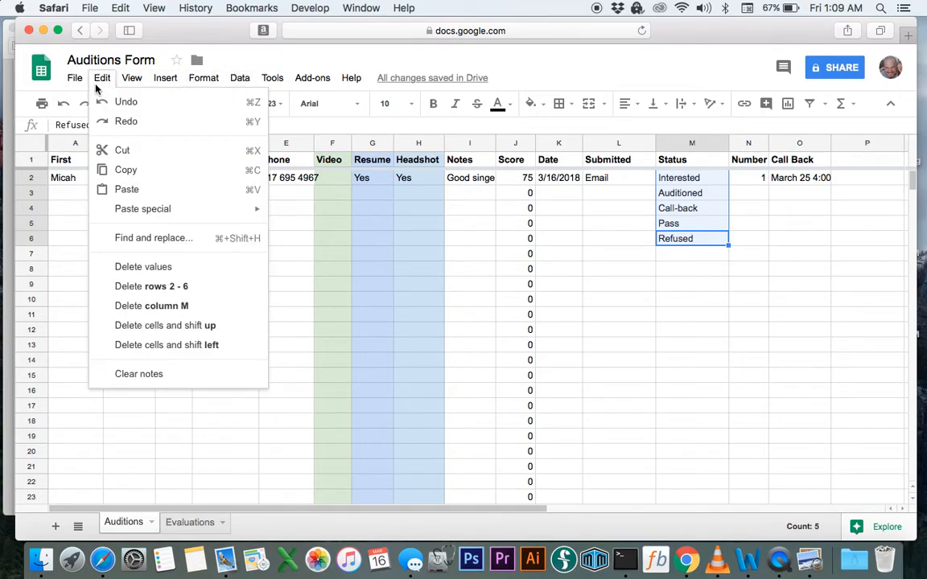
click(153, 267)
click(688, 285)
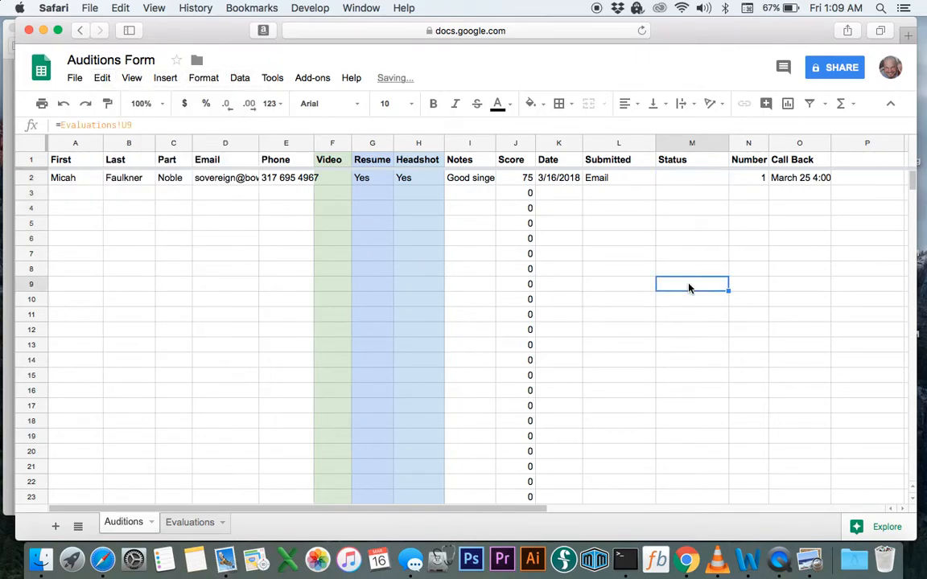
Enter =Evaluations!U2 in M2 so the first actor's Status shows the Pass verdict
click(686, 178)
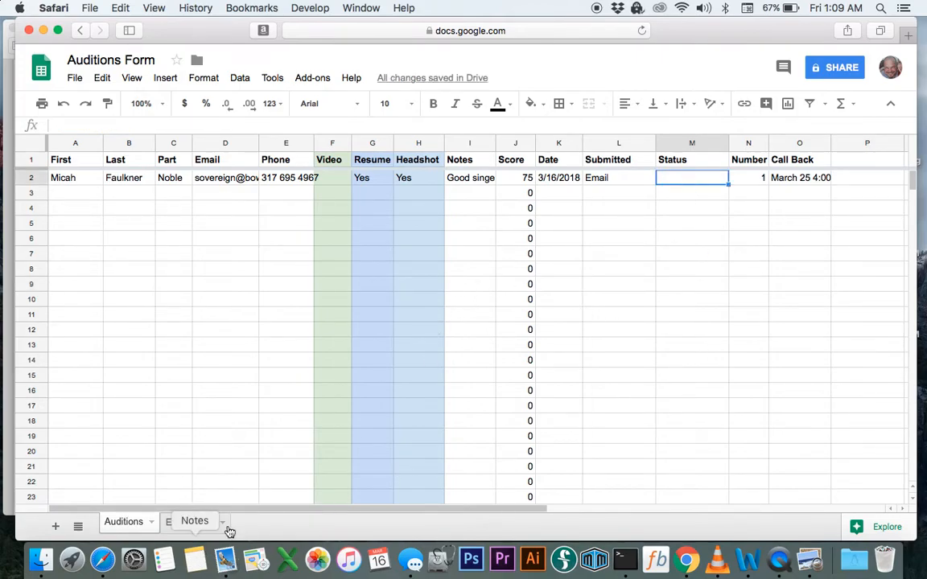
text(=)
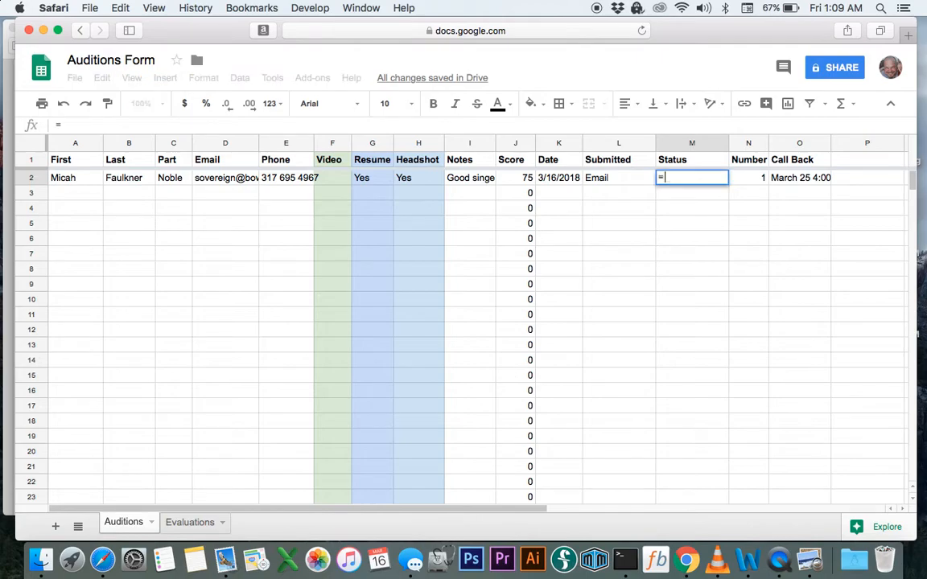
click(190, 522)
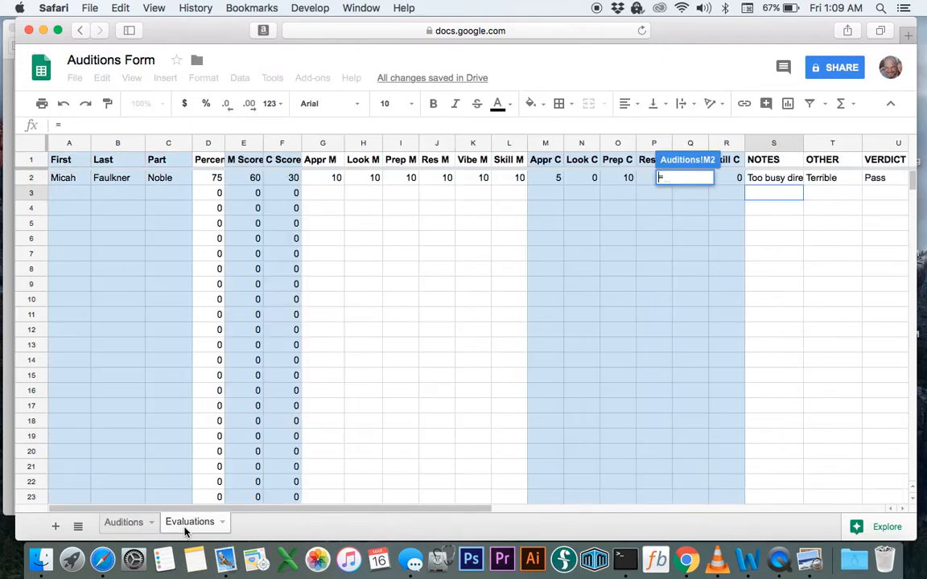
click(879, 178)
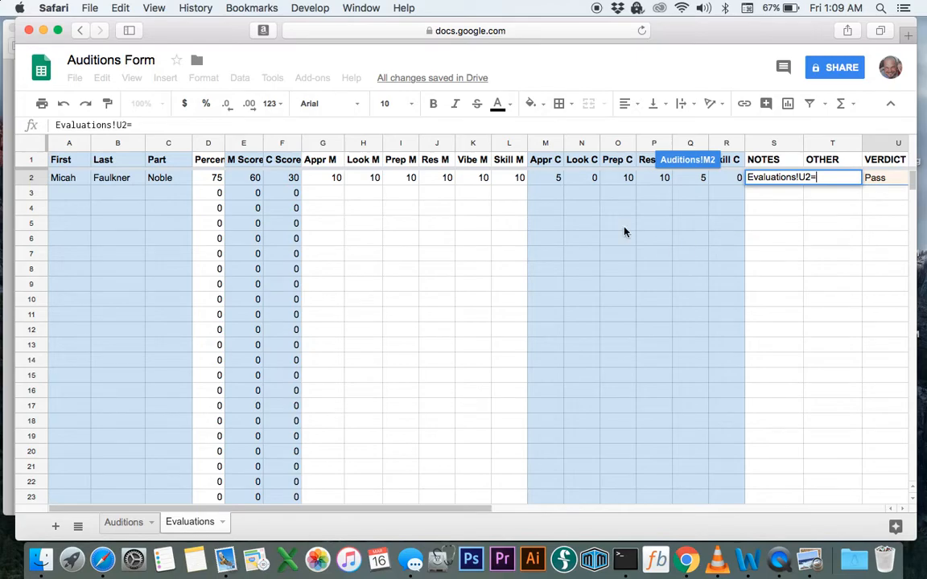
click(129, 125)
key(BackSpace)
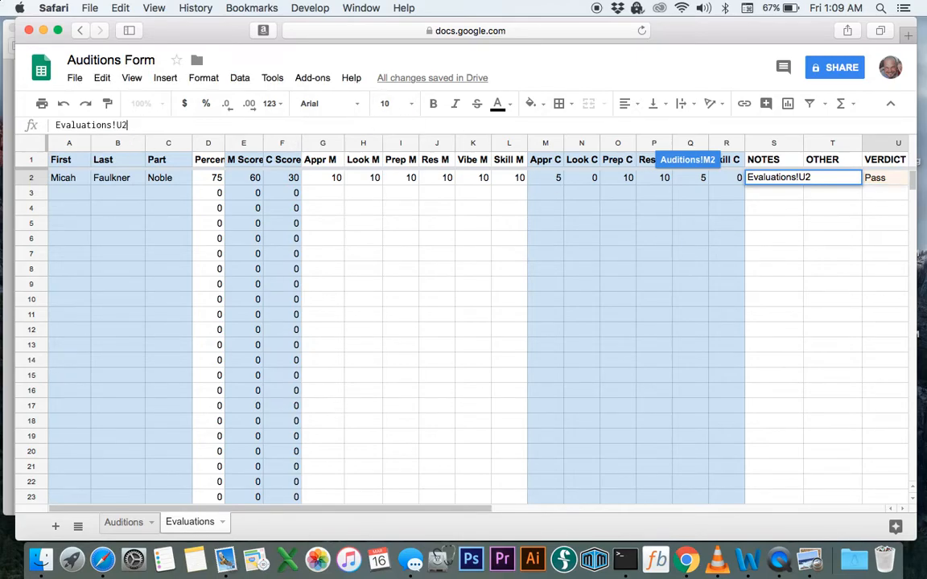
click(56, 125)
text(=)
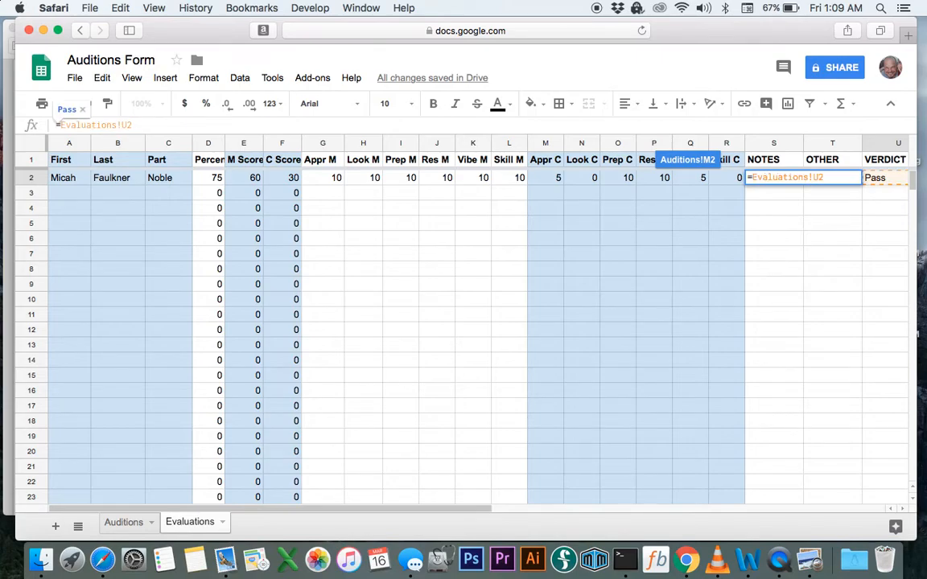
key(Return)
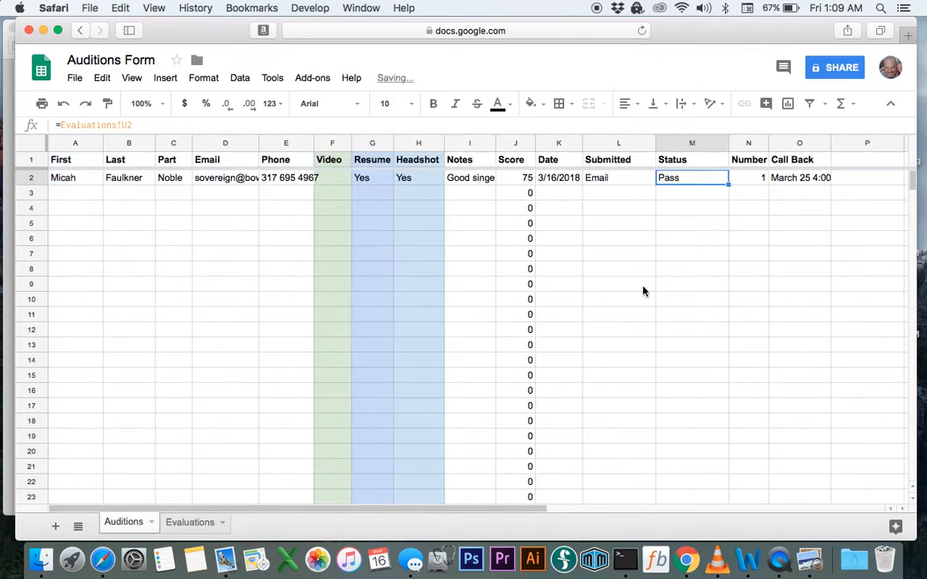
Copy M2's Status formula down to M17 and check the result in M3
click(699, 238)
click(680, 179)
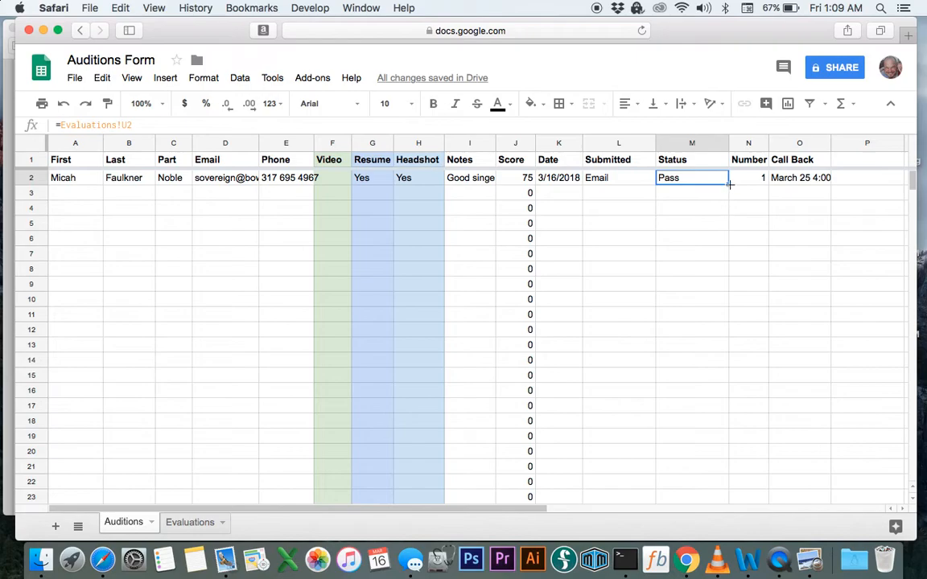
drag(728, 185, 662, 209)
click(700, 197)
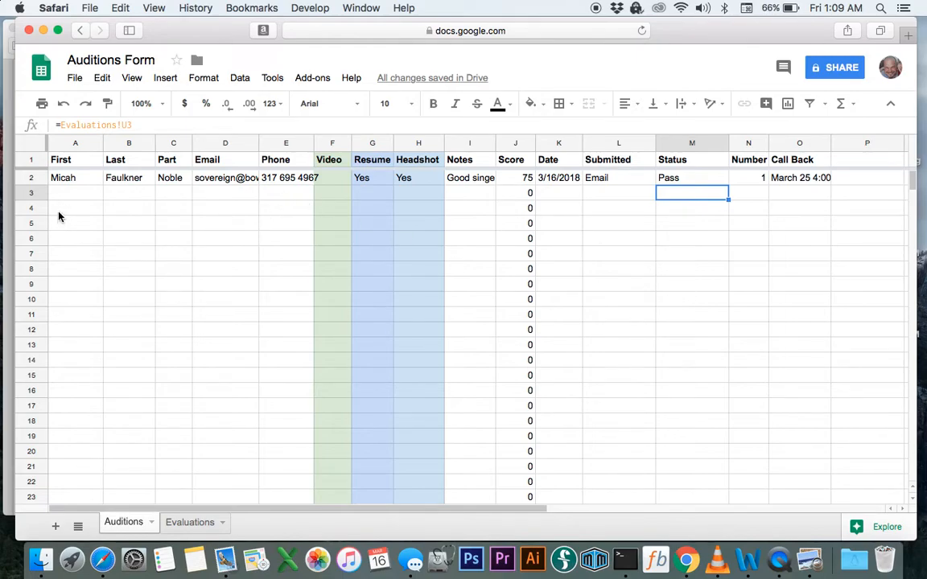
In row 3, enter the second actor's first and last name, part Liz, and e-mail address
click(69, 179)
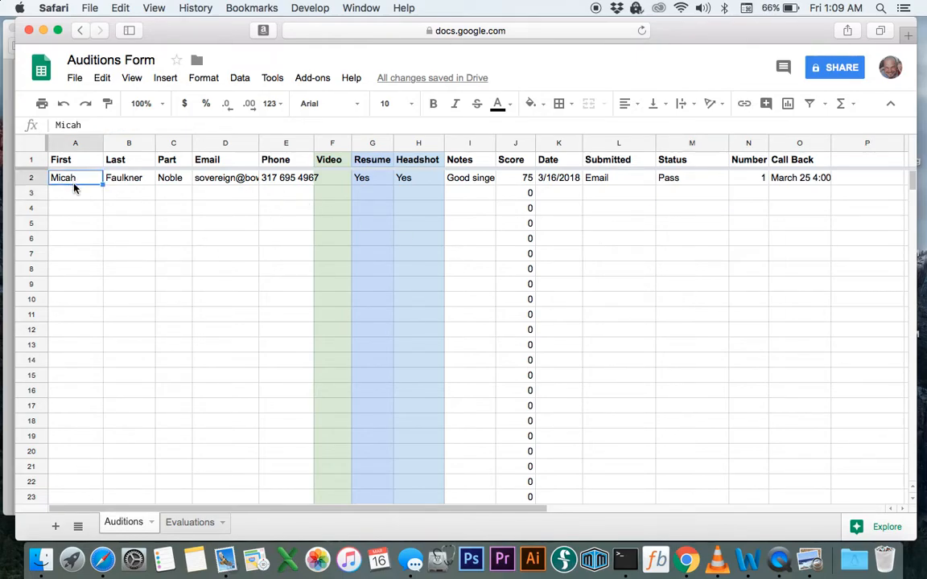
click(76, 193)
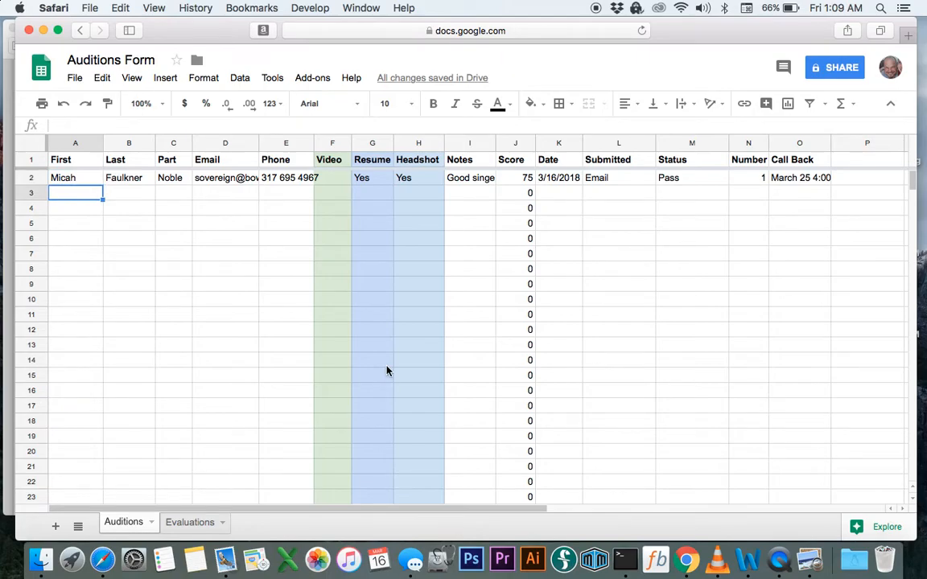
text(Joe)
key(Tab)
text(Blo)
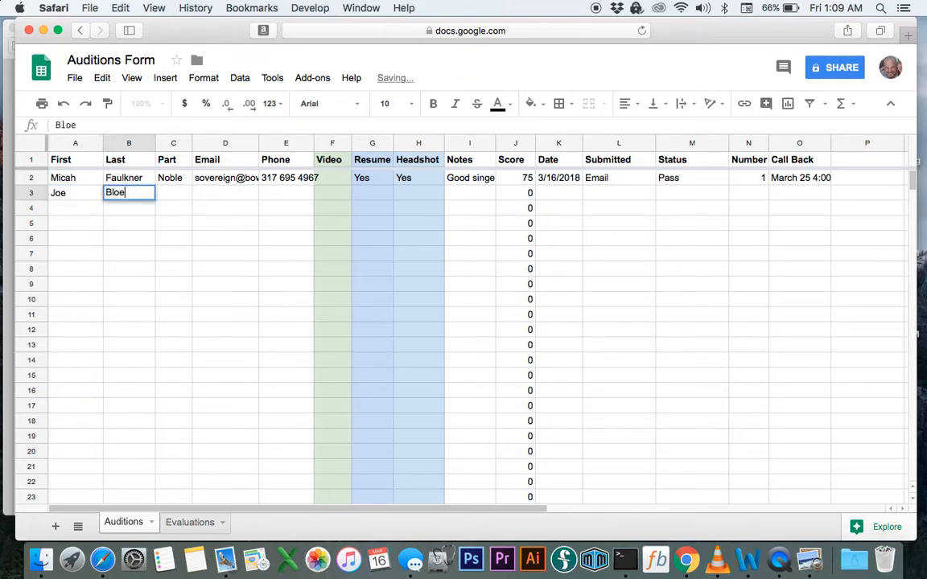
text(w)
key(Tab)
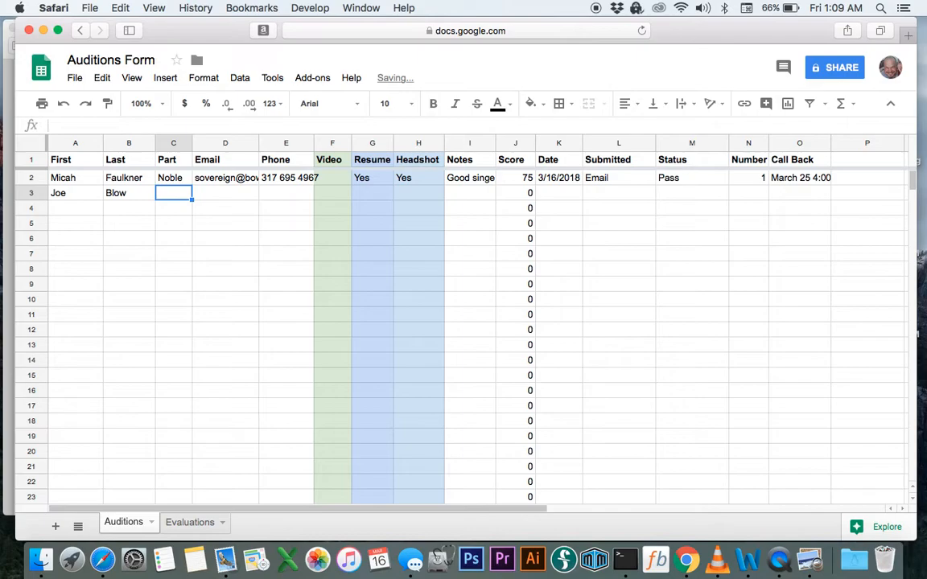
text(Liz)
key(Tab)
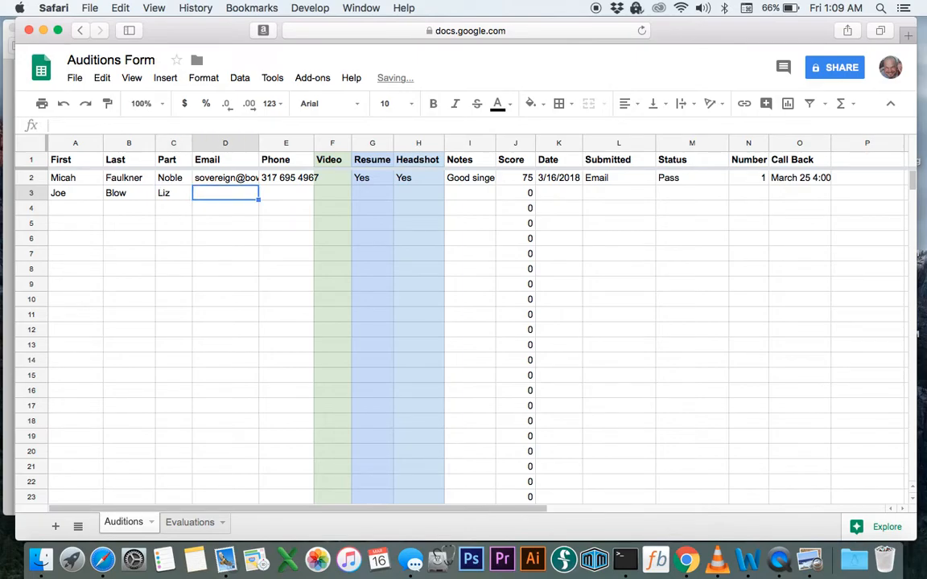
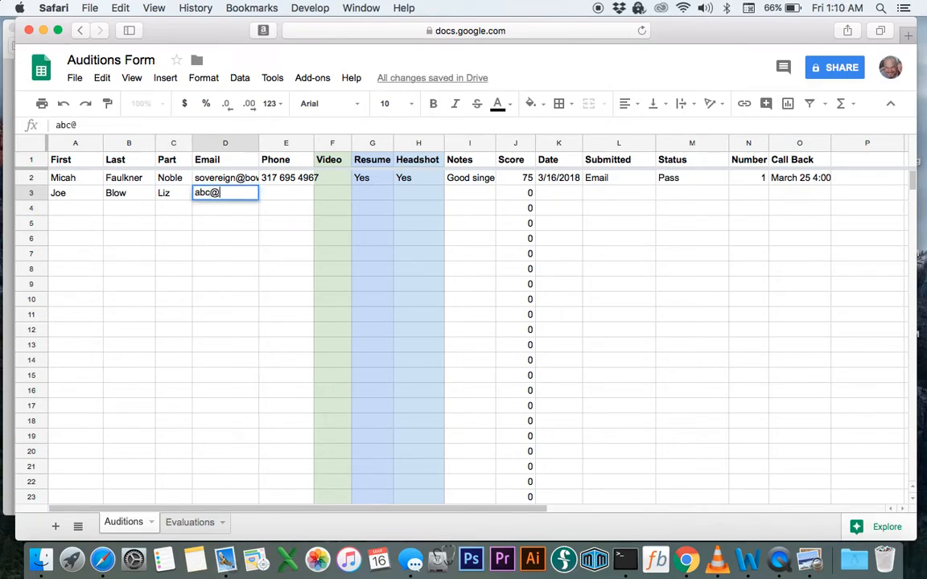
key(Tab)
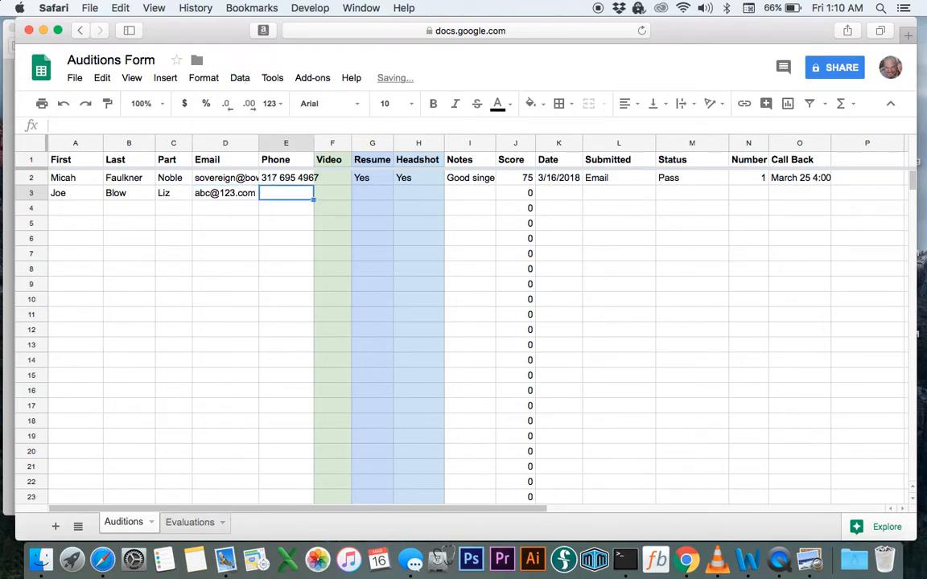
key(Tab)
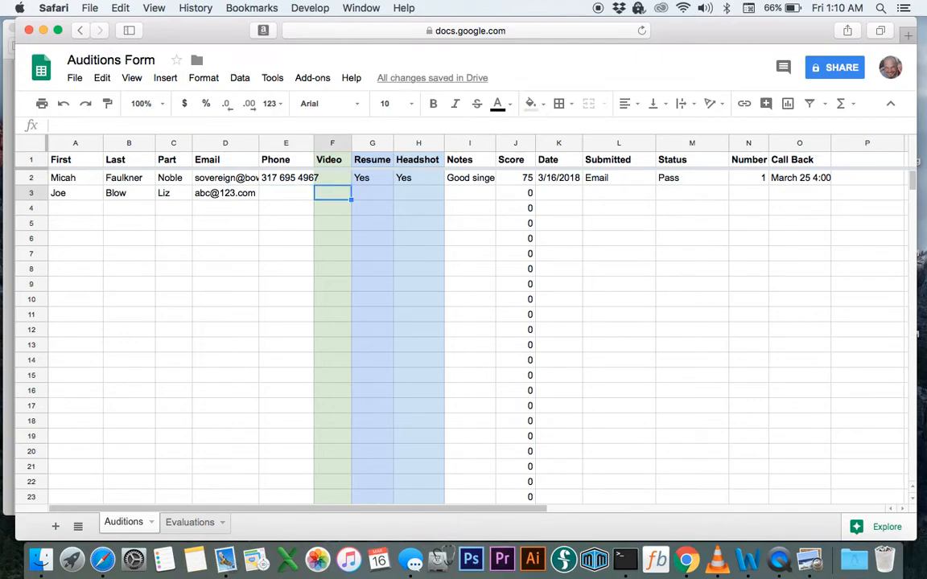
Set the second actor's Video to Yes, Date 3/16, Submitted Email and Number 2
text(Yes)
key(Tab)
key(Tab)
key(Tab)
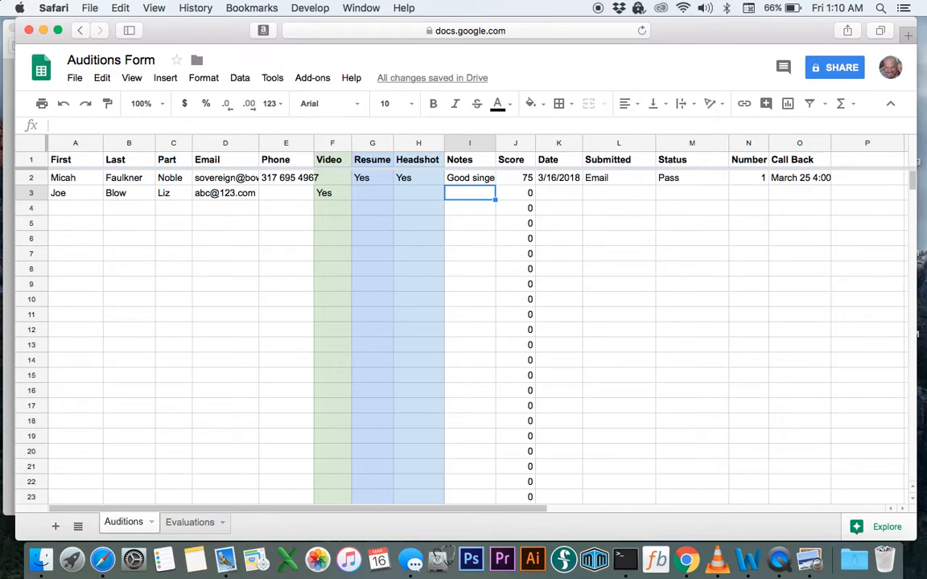
key(Tab)
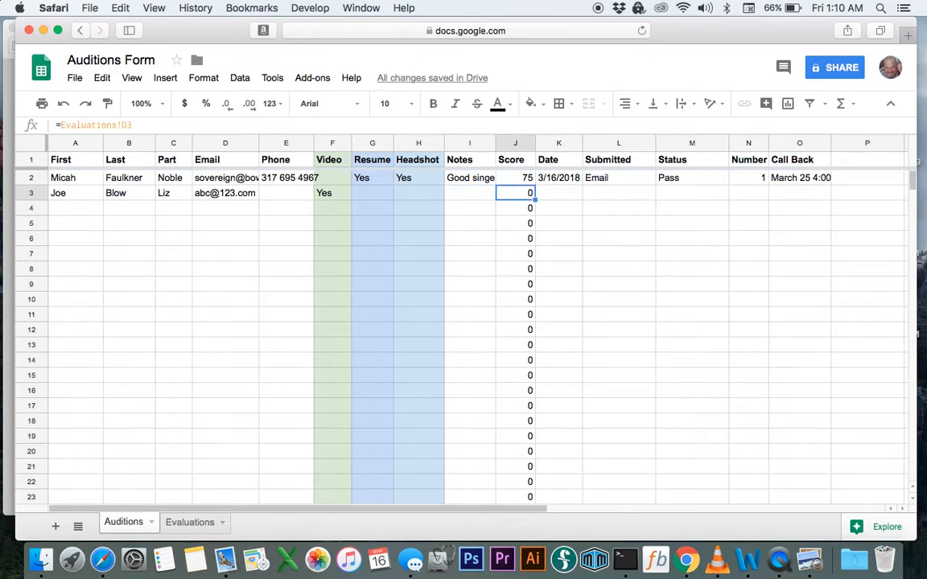
key(Tab)
text(3)
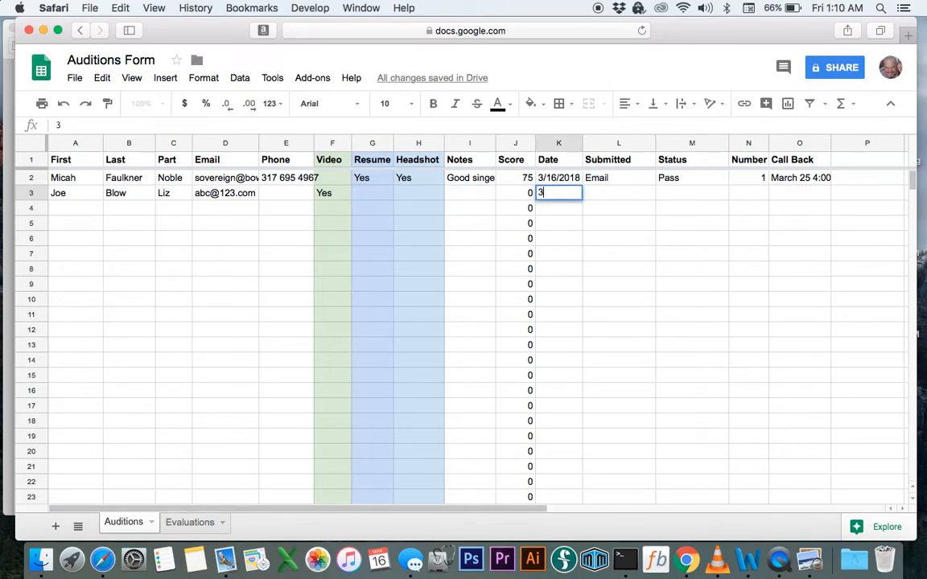
text(/16)
key(Tab)
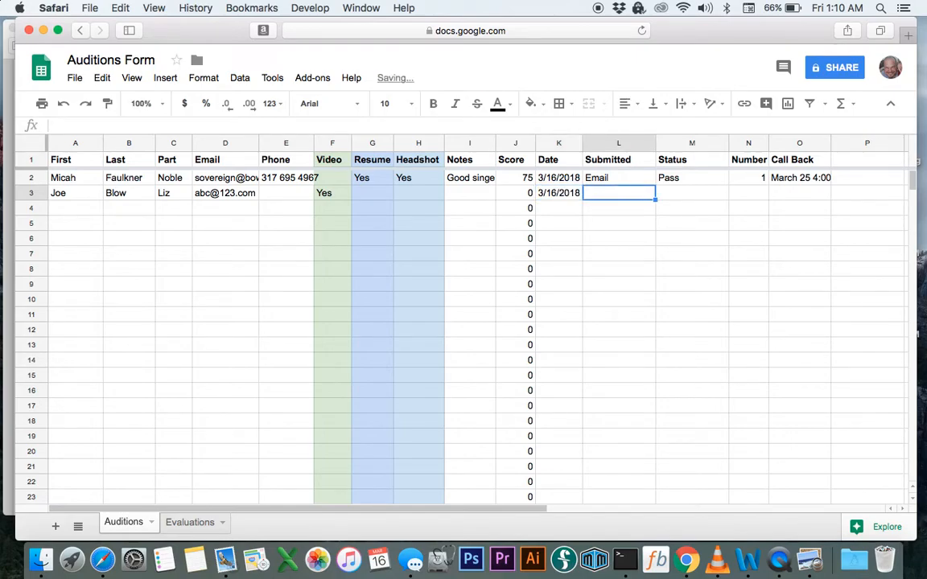
text(Email)
key(Tab)
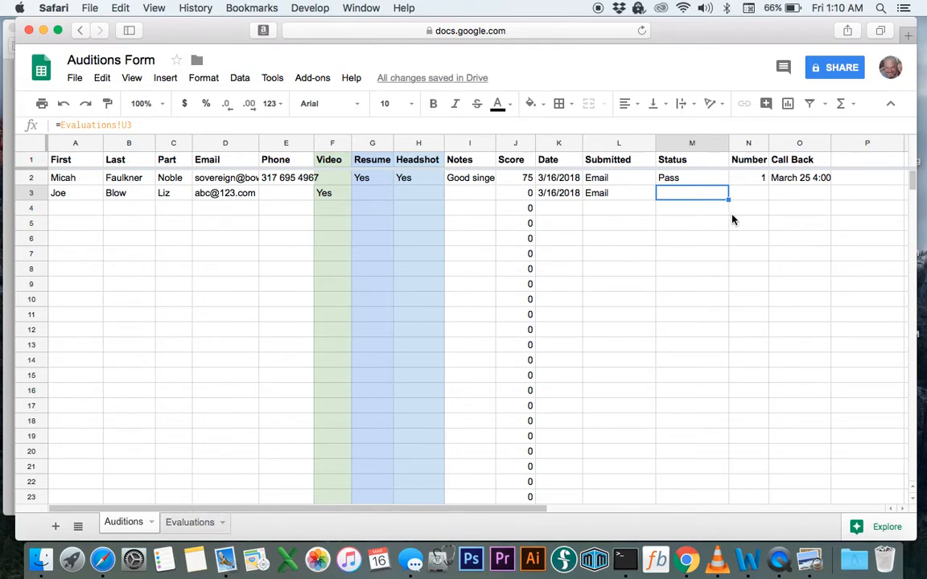
click(760, 193)
text(2)
key(Tab)
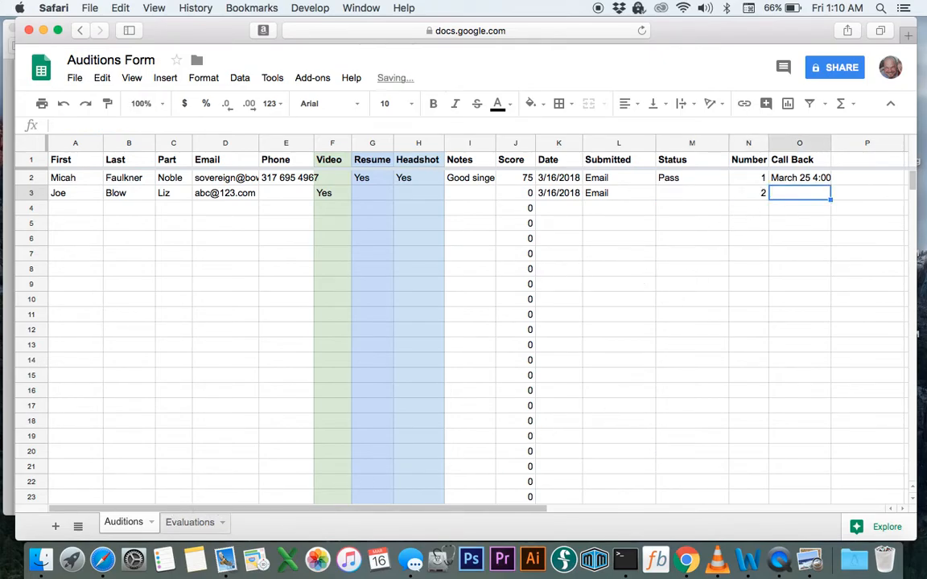
On Evaluations, enter the second actor's ratings from G3, giving M 40, C 40 and 67 percent
click(190, 522)
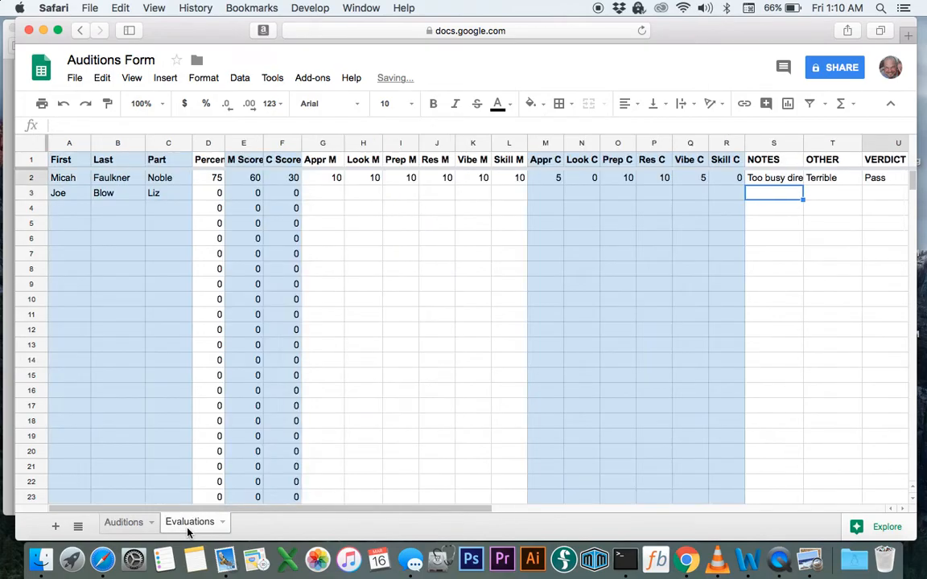
click(332, 199)
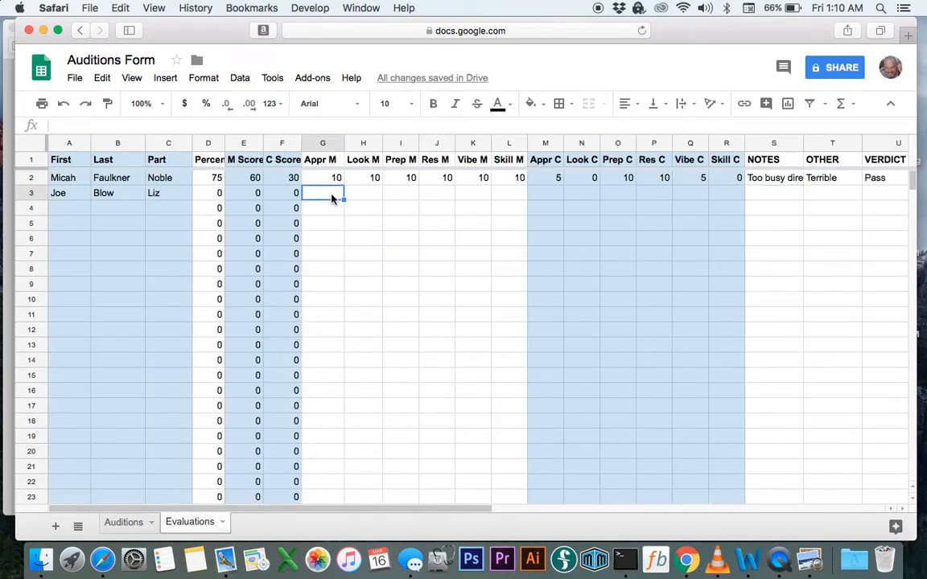
text(10)
key(Tab)
text(5)
key(Tab)
text(5)
key(Tab)
text(5)
key(Tab)
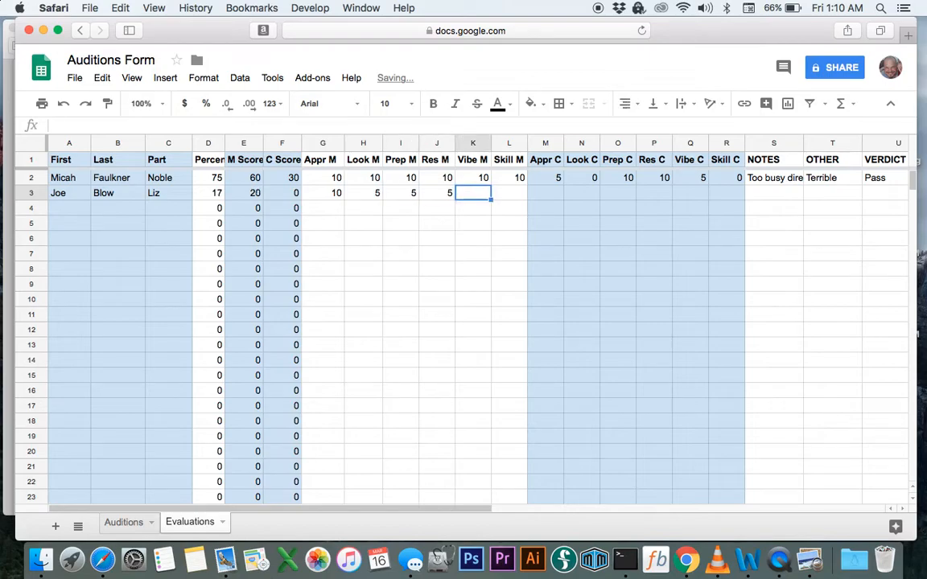
text(10)
key(Tab)
text(5)
key(Tab)
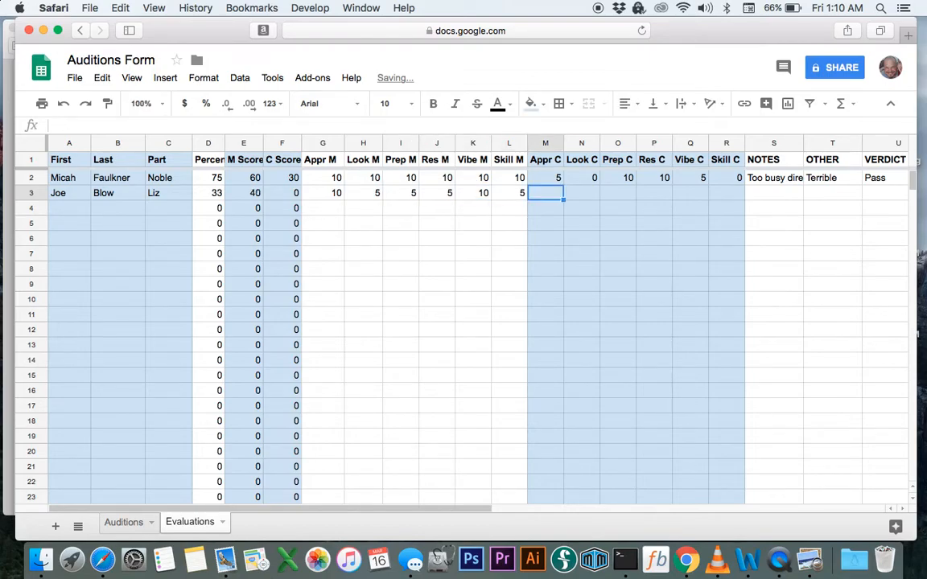
text(5)
key(Tab)
text(5)
key(Tab)
text(5)
key(Tab)
text(5)
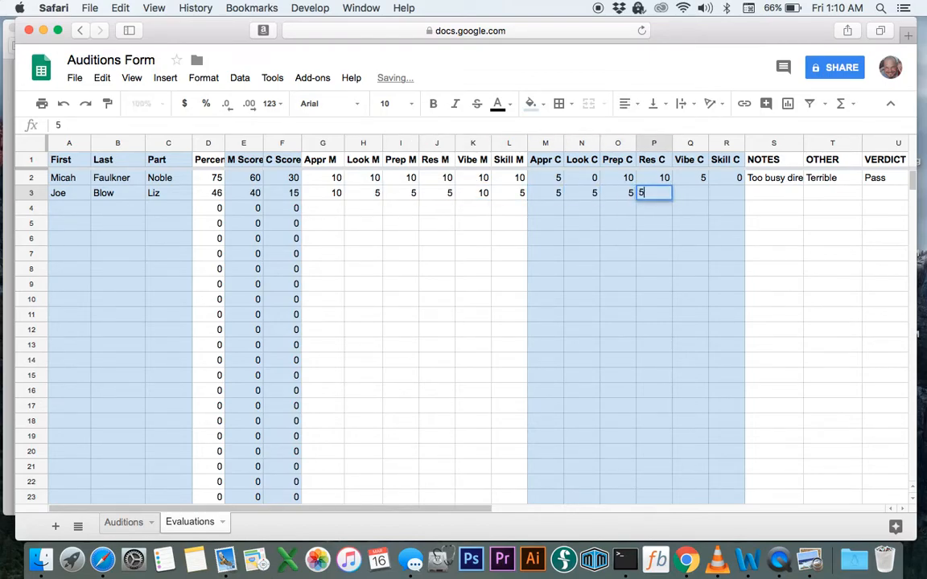
key(Tab)
text(10)
key(Tab)
text(10)
key(Tab)
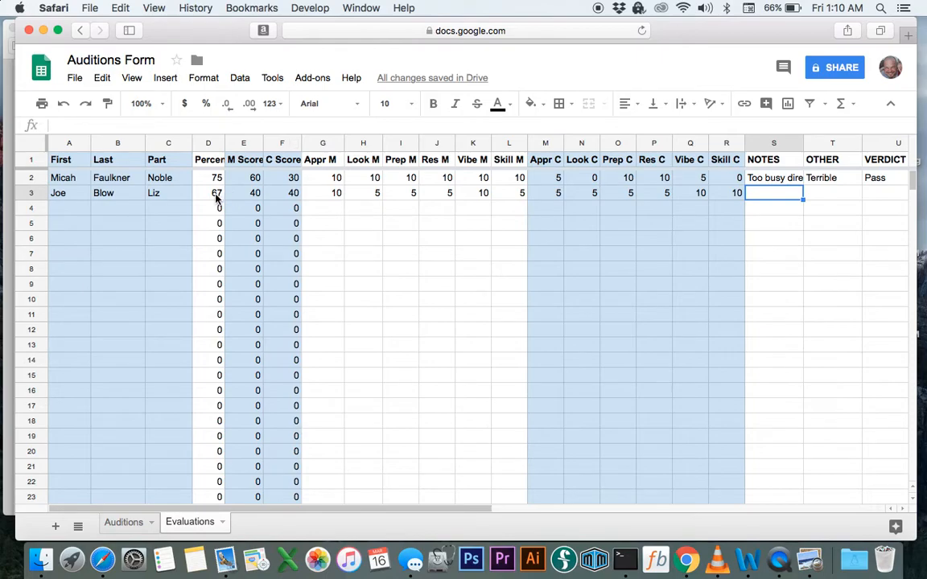
Set the second actor's VERDICT in U3 to Pass, correcting the typos
key(Tab)
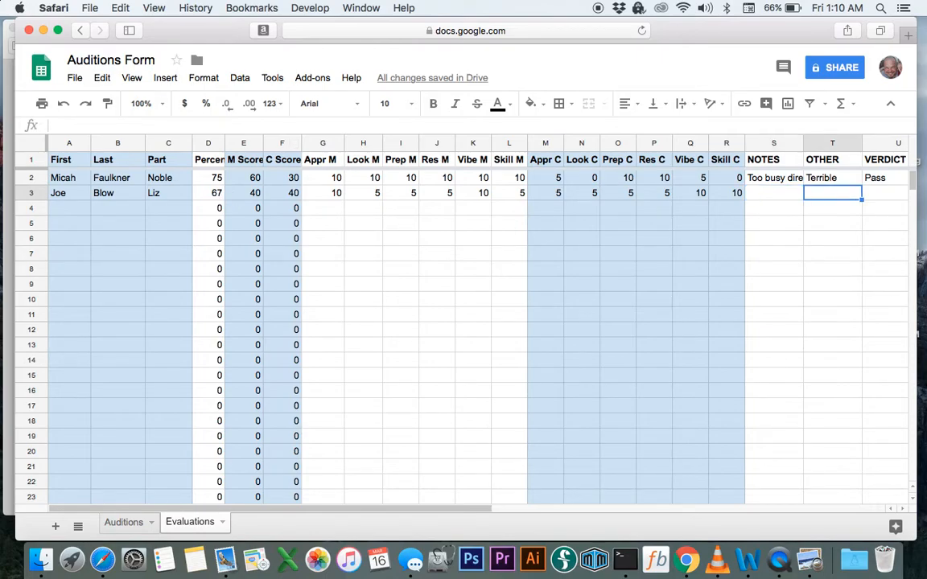
key(Tab)
text(Pz)
key(BackSpace)
text(a)
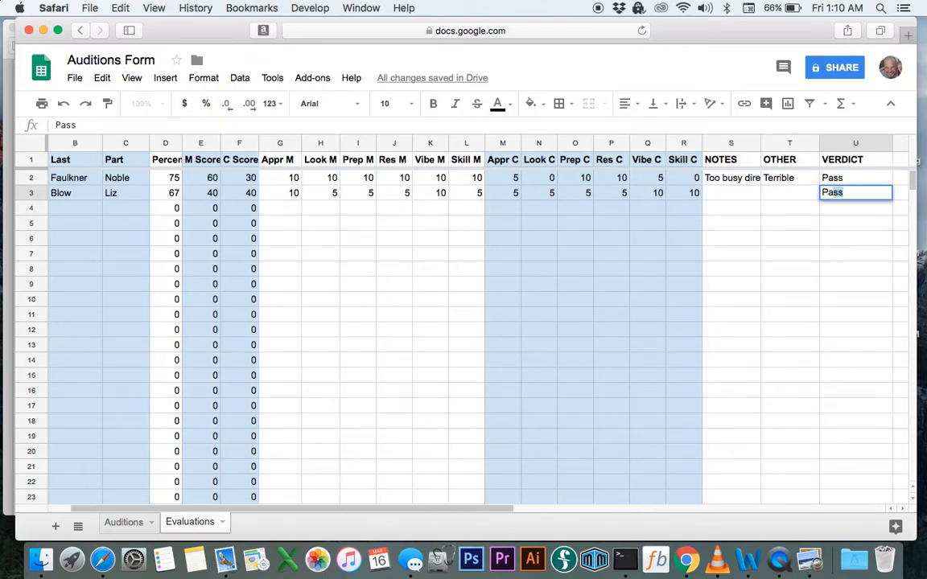
key(BackSpace)
text(ss)
key(Return)
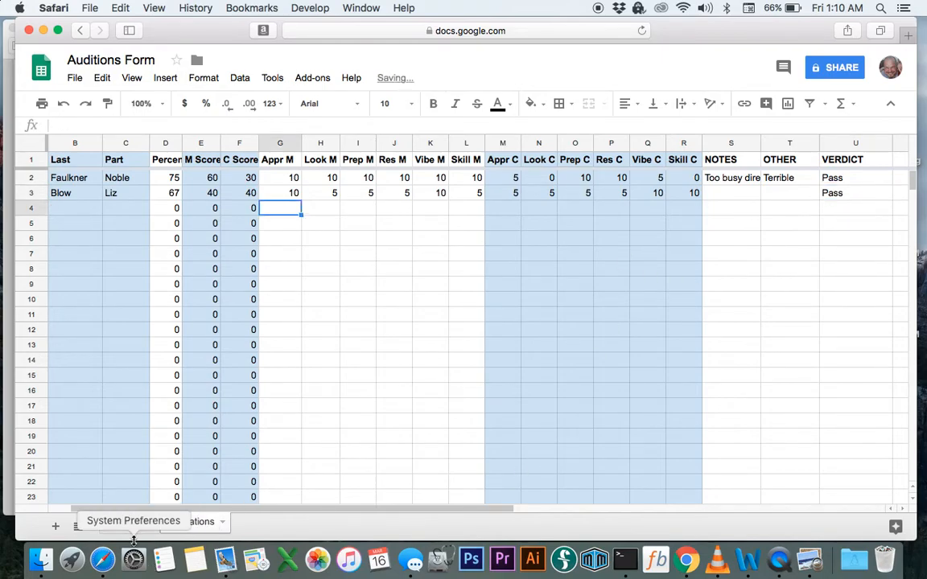
On Auditions, confirm M3 reads Pass via =Evaluations!U3, then show all open windows
click(113, 523)
click(736, 211)
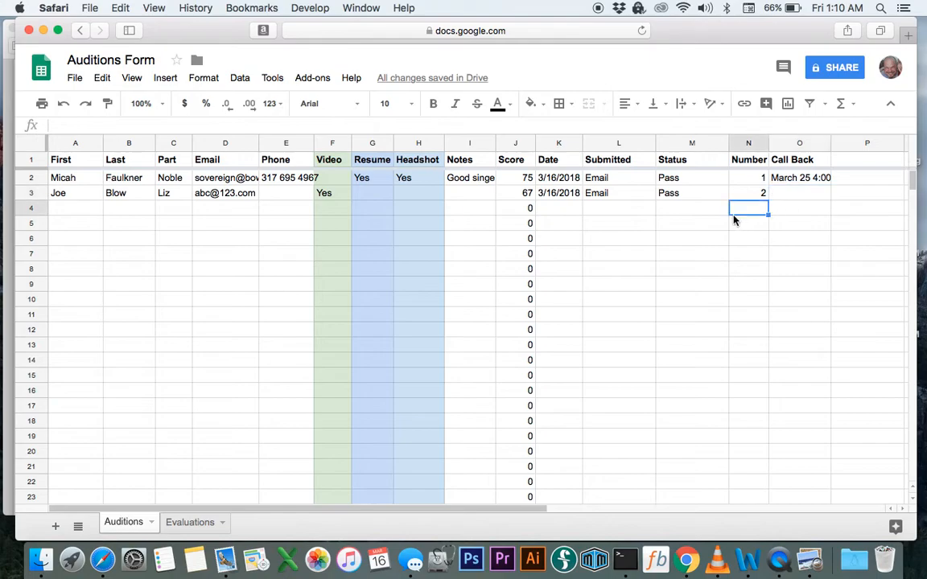
click(676, 193)
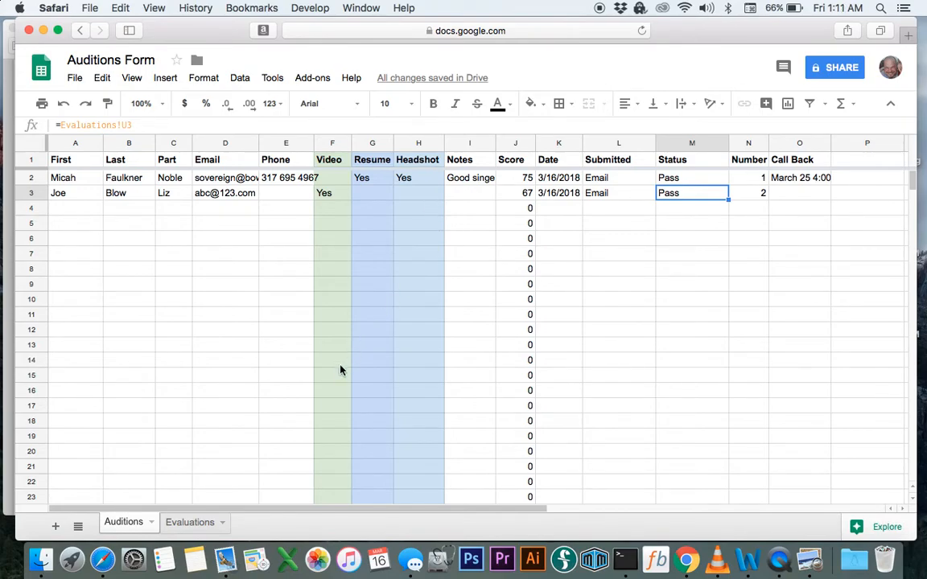
key(ctrl+Up)
click(134, 400)
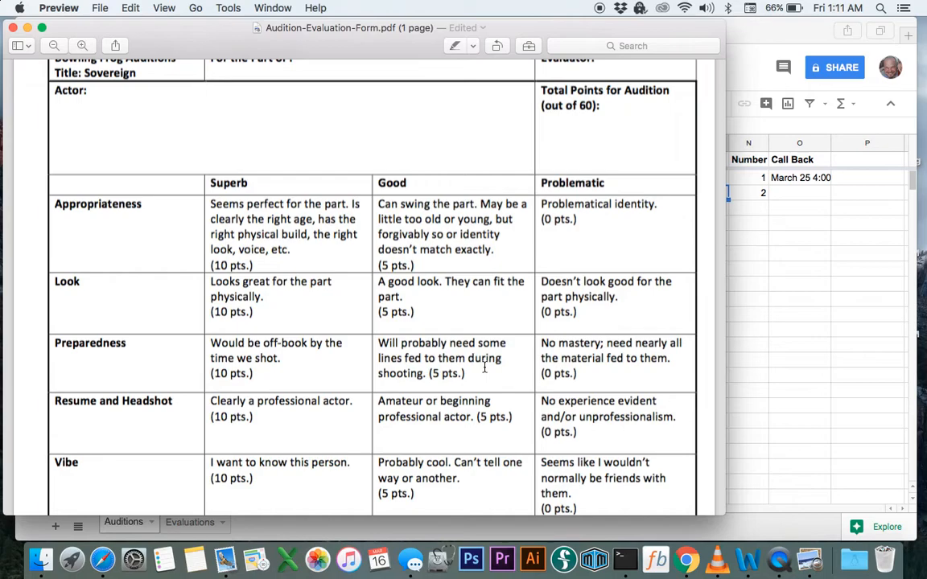
click(801, 306)
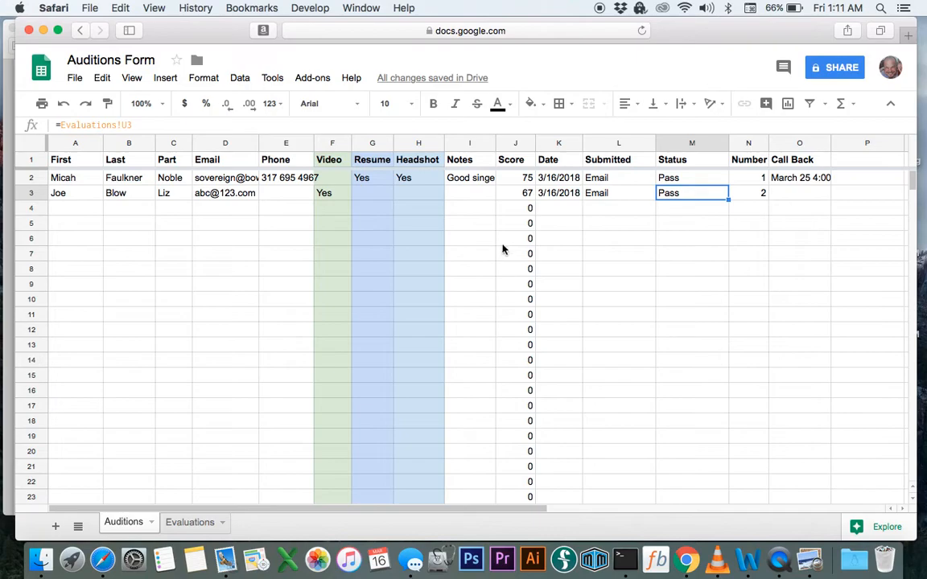
Select the two actors' name, part, e-mail and phone cells in rows 2–3, ready to fill down to row 18
click(74, 375)
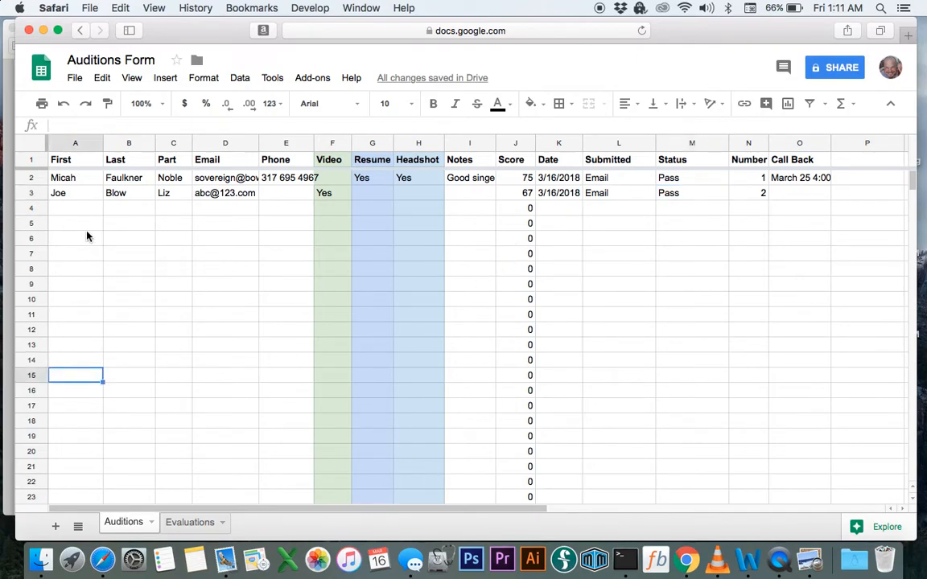
drag(63, 181, 221, 192)
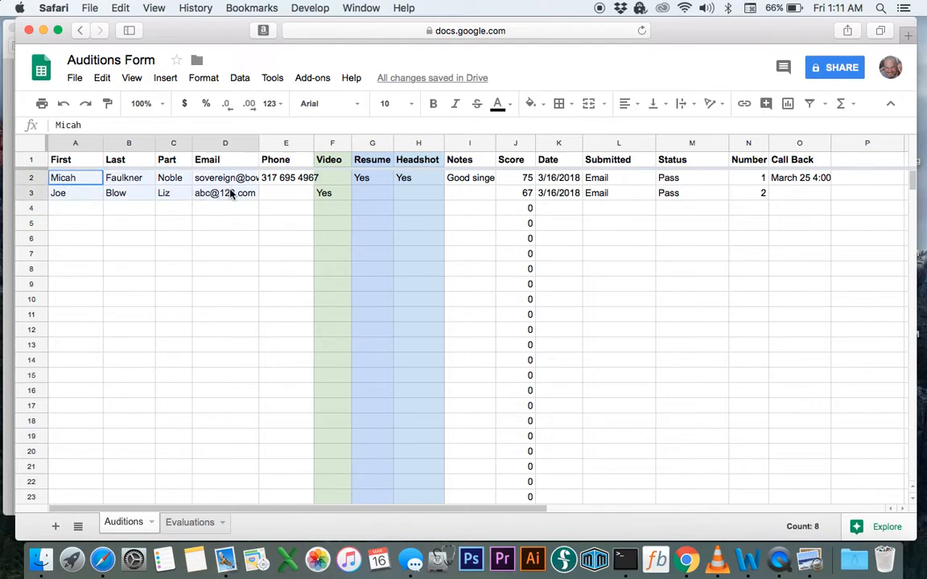
click(128, 207)
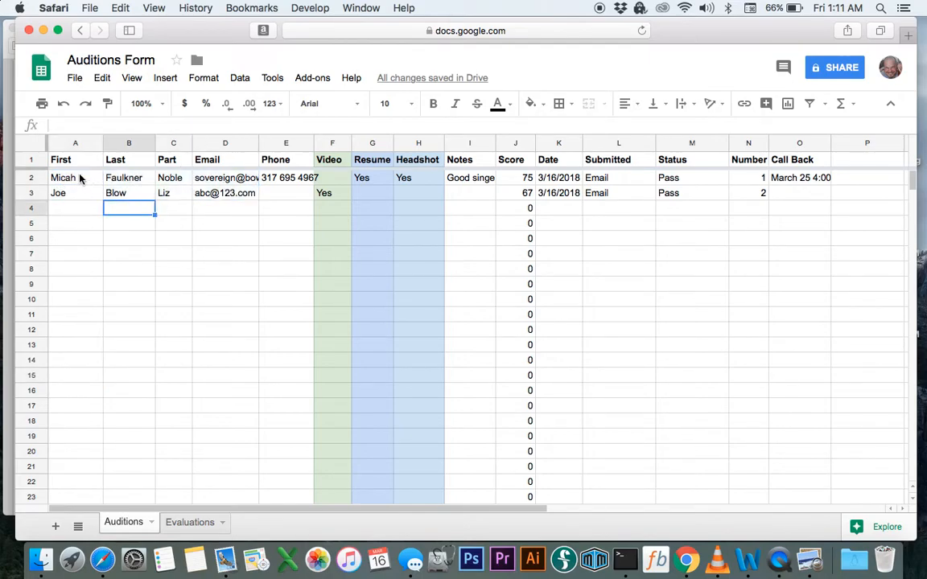
click(79, 179)
drag(241, 194, 285, 434)
Fill the two actors' details down to row 18, then enter a new actor's first and last name in row 14
click(294, 465)
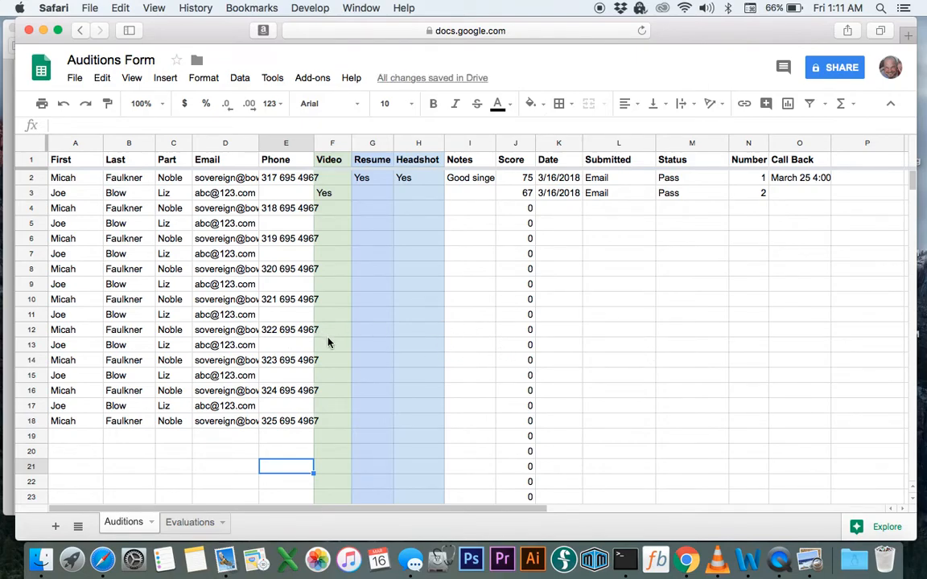
click(336, 363)
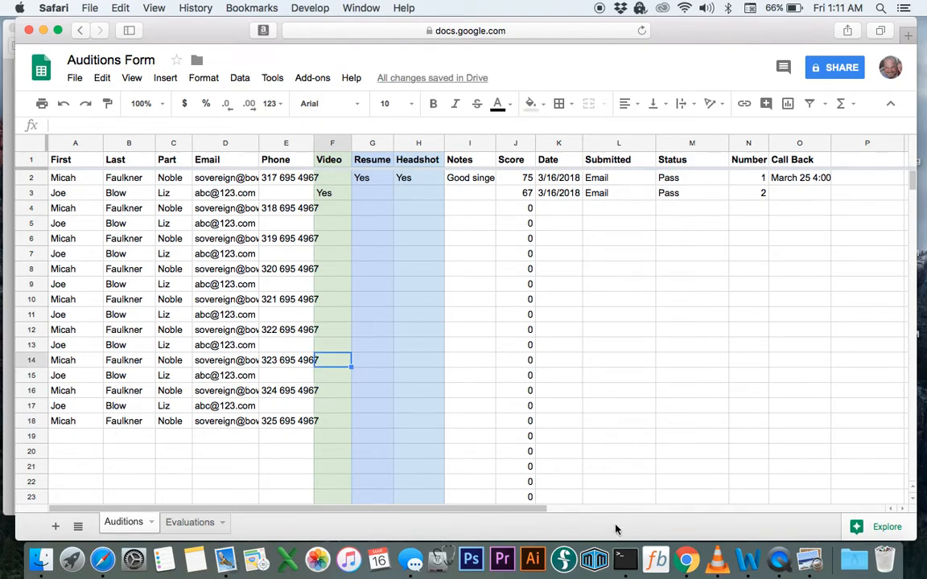
click(94, 363)
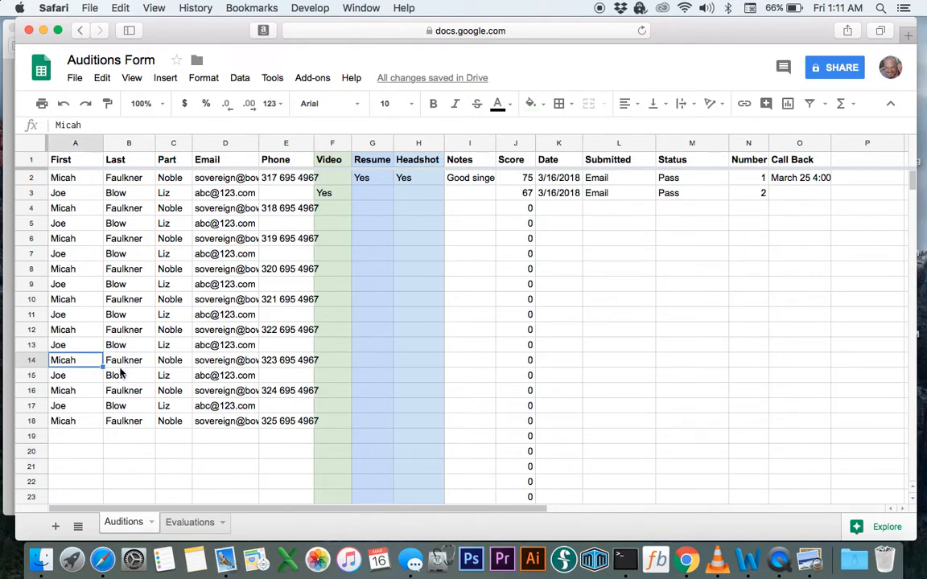
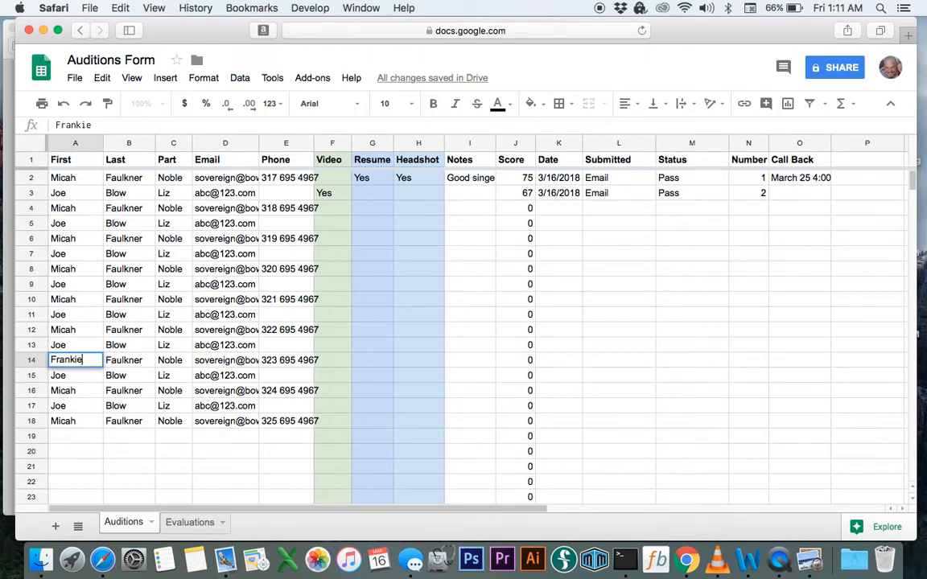
key(Tab)
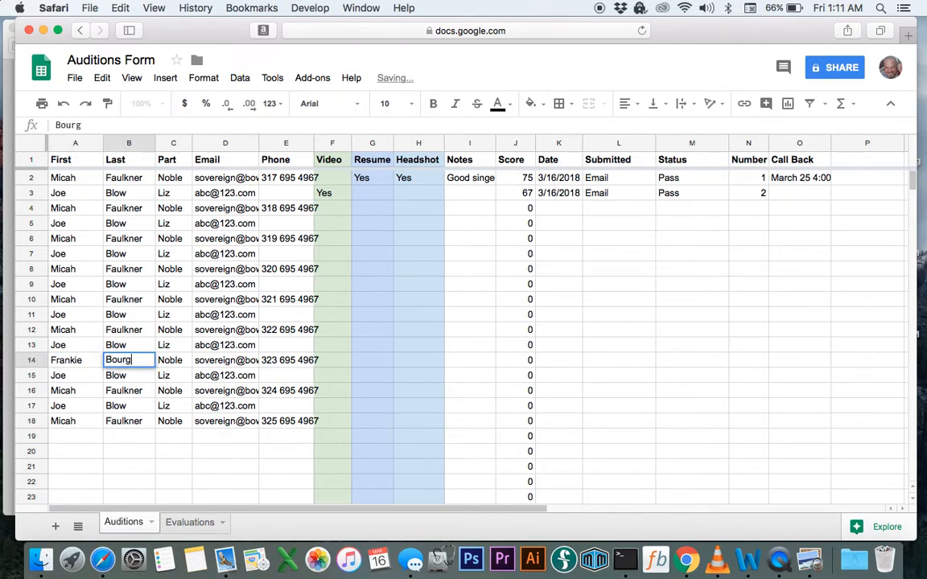
key(Tab)
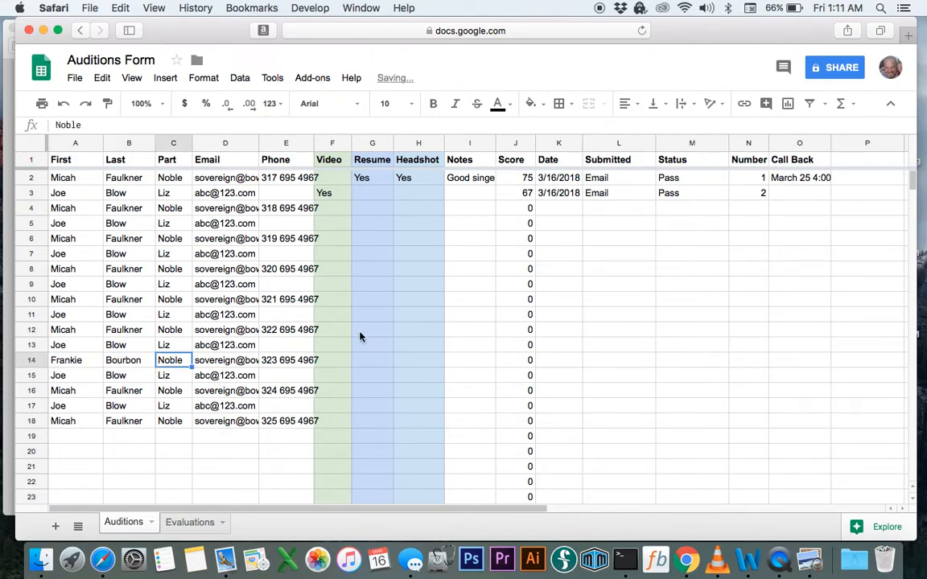
Set row 14's Video to Yes and its Date to 3/20/2018
click(346, 364)
text(Yes)
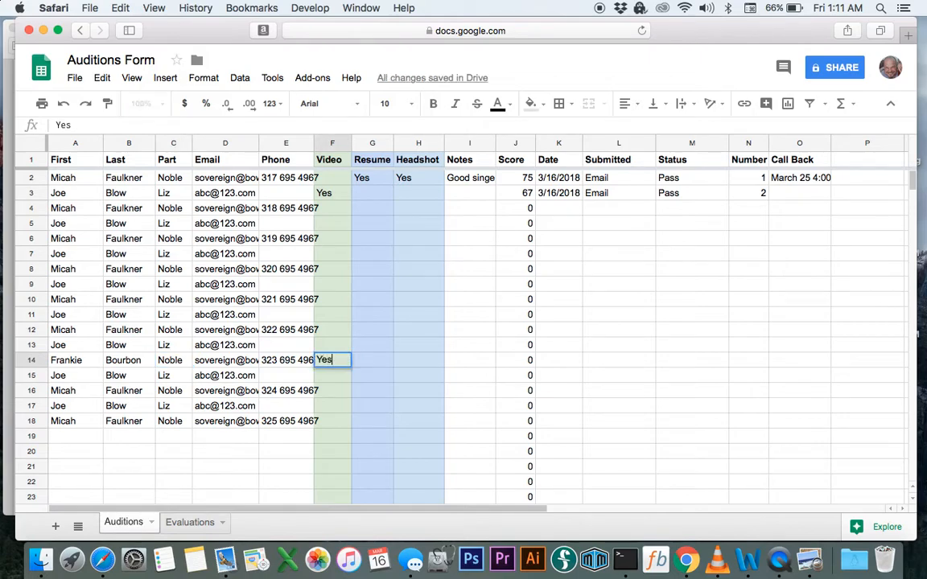
key(Tab)
key(Tab)
key(Tab)
key(Tab)
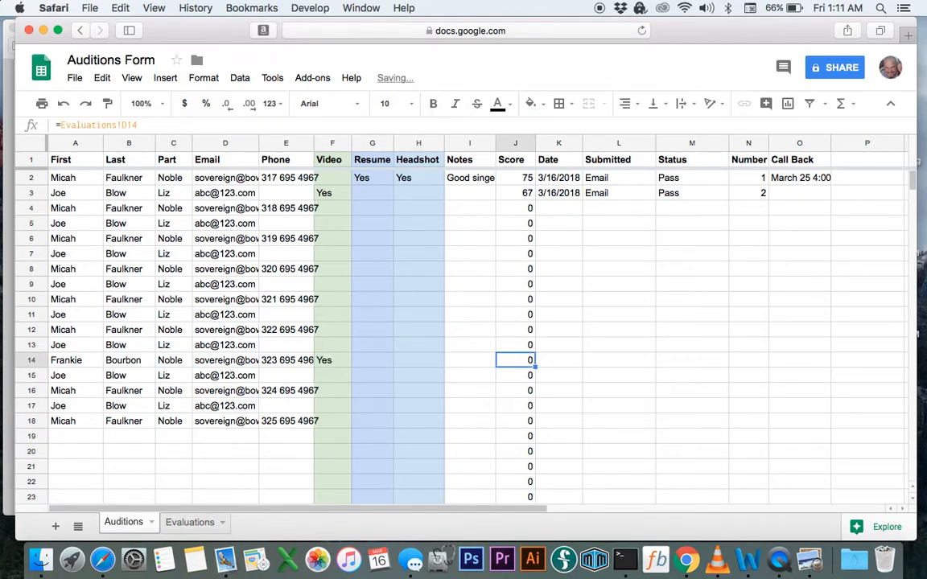
key(Tab)
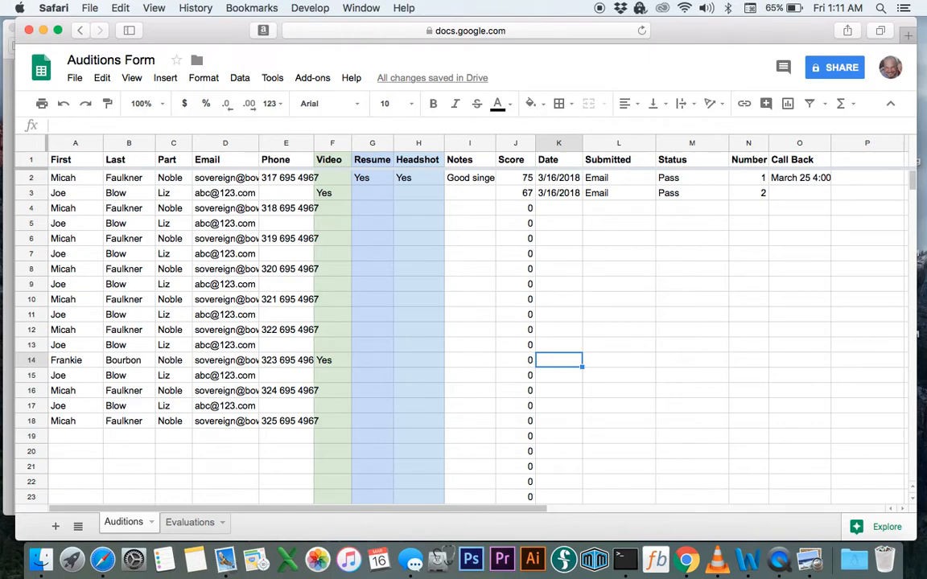
text(3/20)
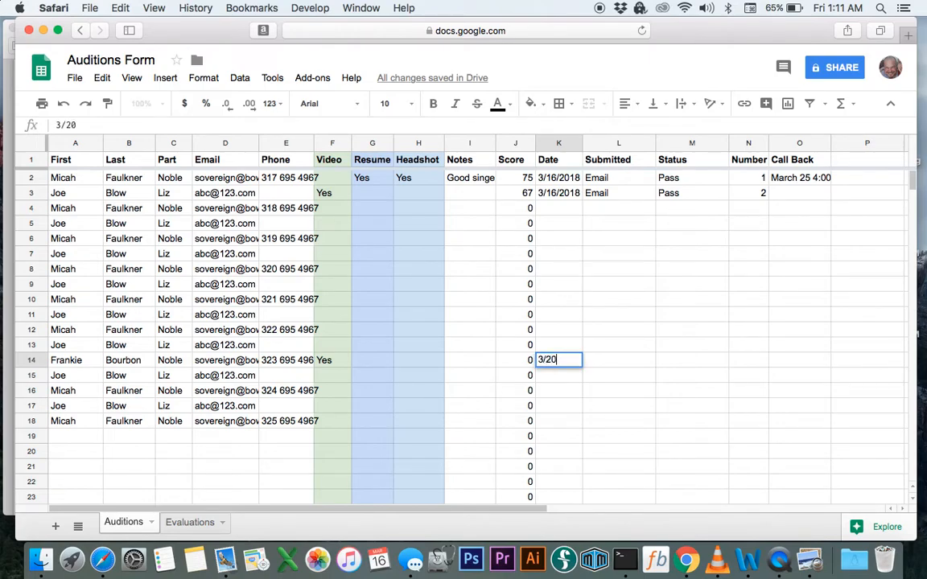
key(Tab)
key(Left)
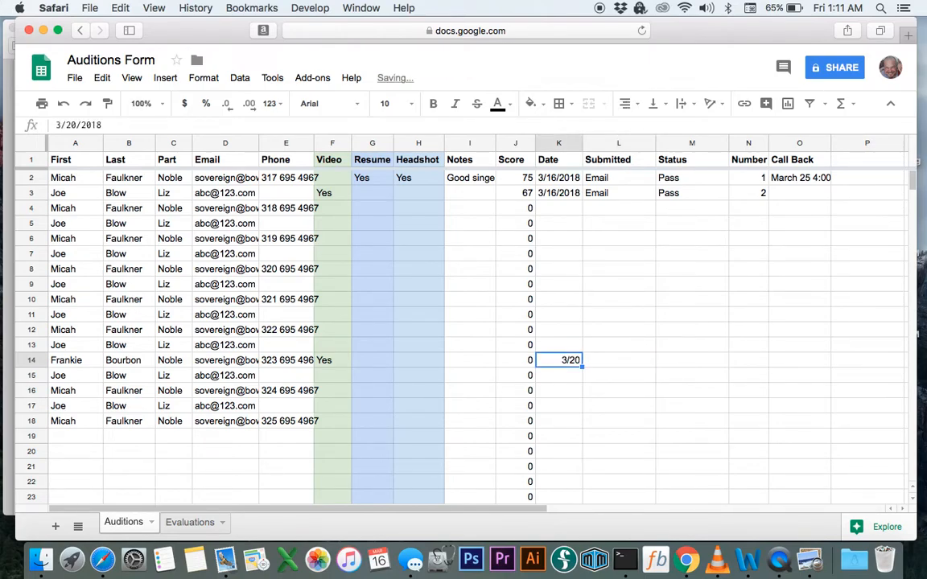
text(3/20/1)
key(BackSpace)
text(2018)
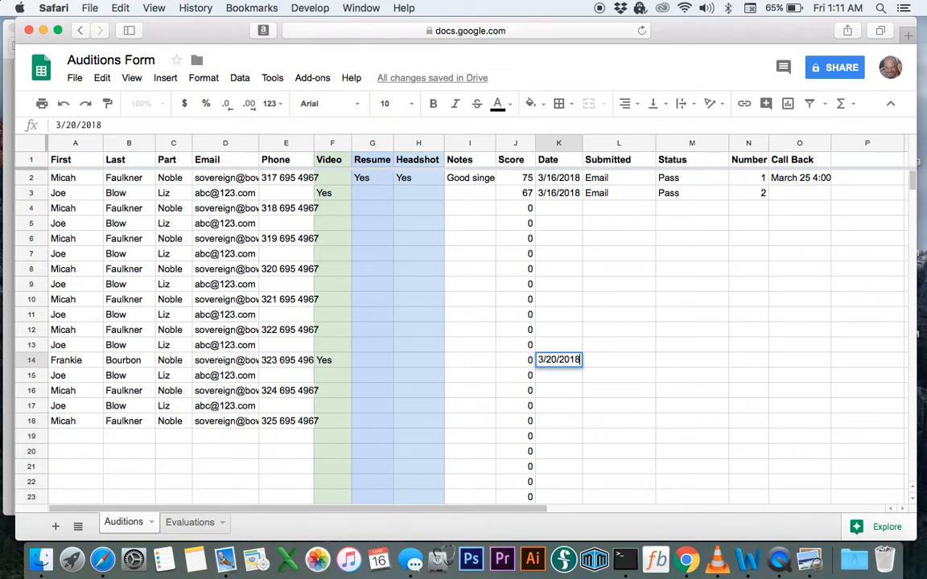
key(Tab)
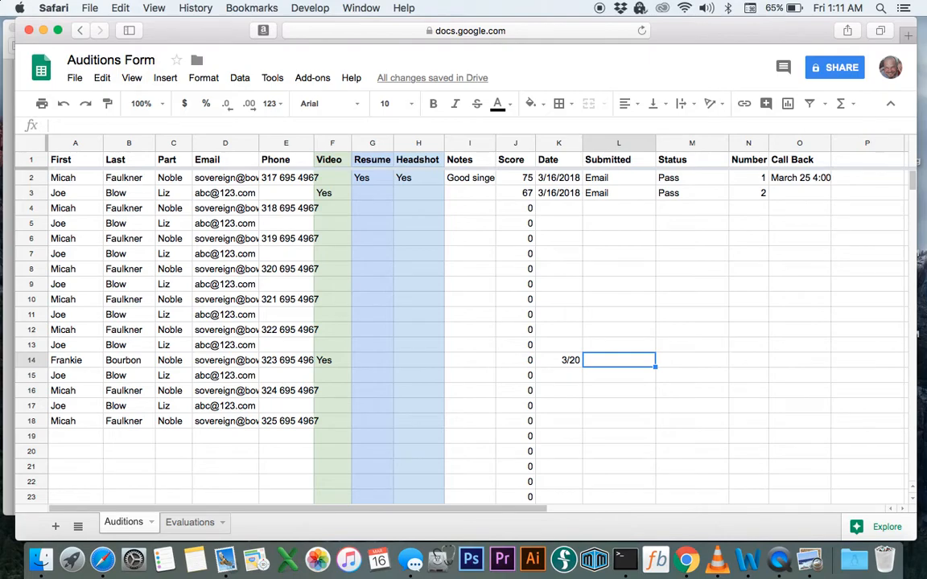
Set row 14's Submitted value to Email
text(E)
key(Tab)
key(Left)
text(Email)
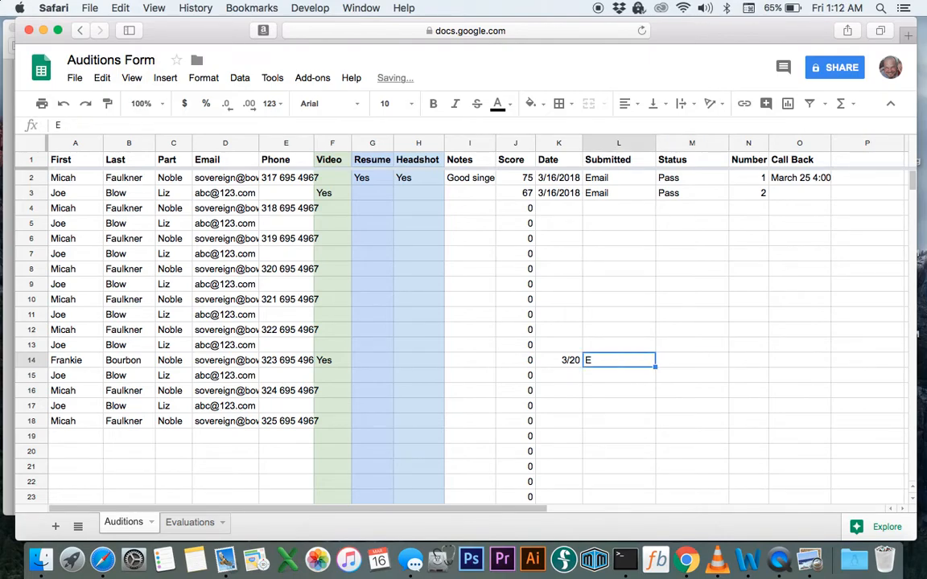
key(Tab)
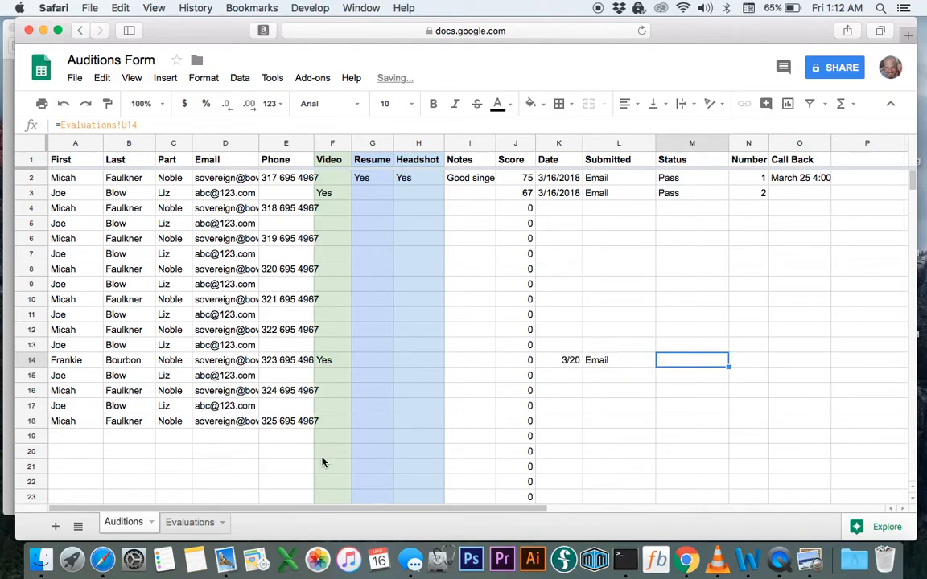
On Evaluations, enter a rating of 10 in all twelve categories G14 through R14
click(187, 524)
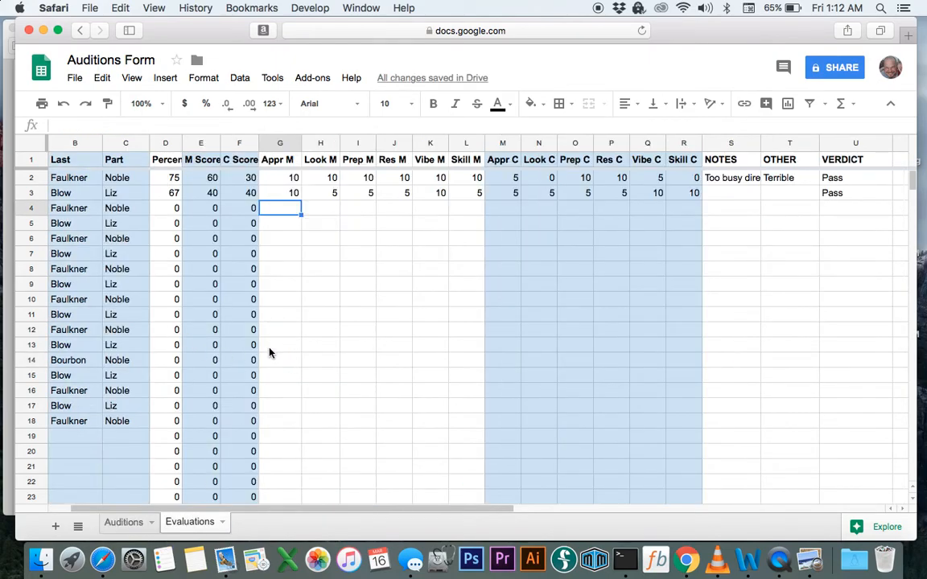
click(129, 523)
click(187, 524)
click(155, 360)
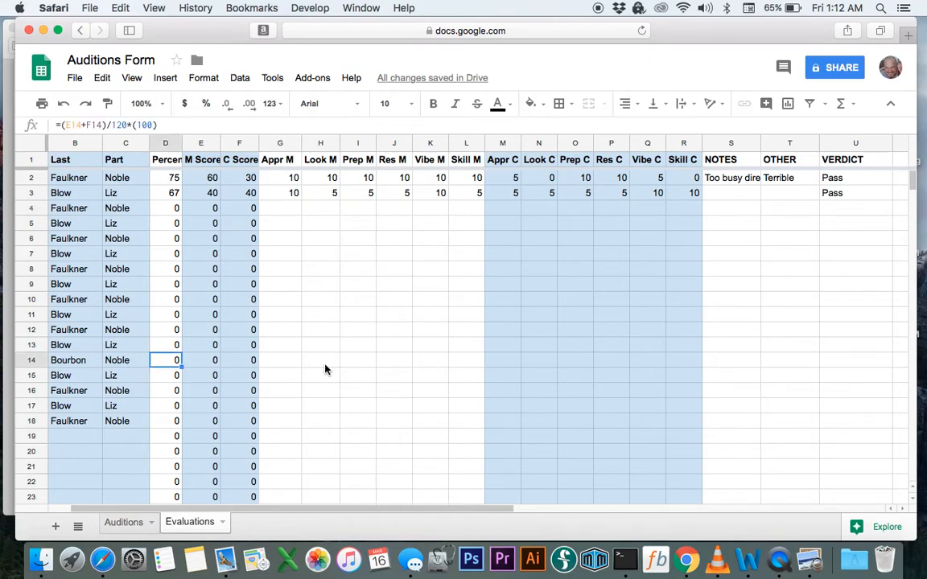
scroll(326, 370, left, 2)
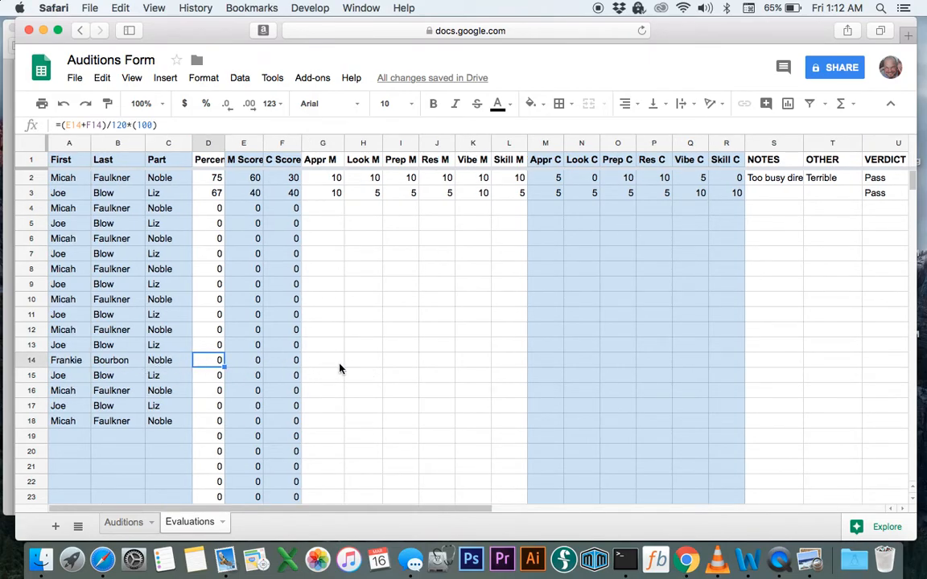
key(Right)
key(Right)
key(Right)
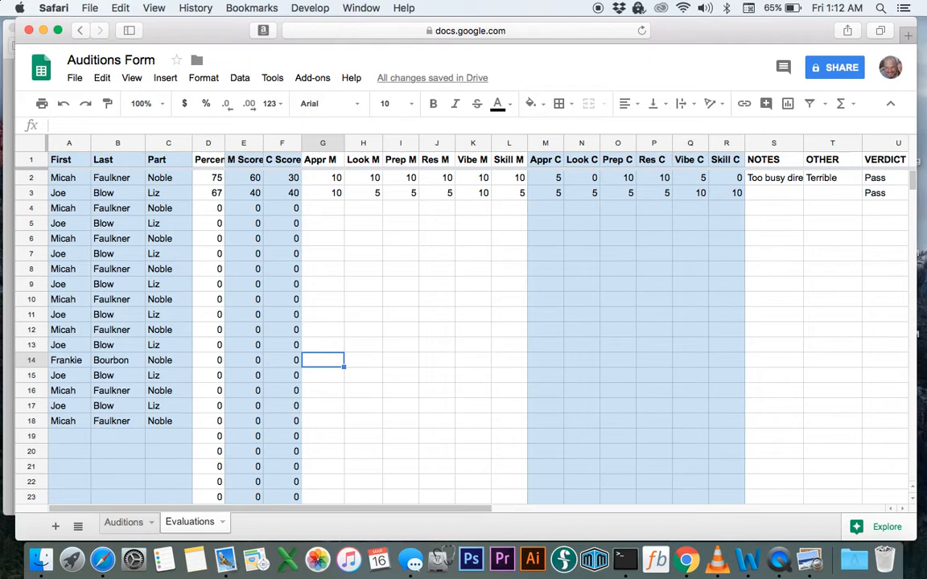
text(10)
key(Tab)
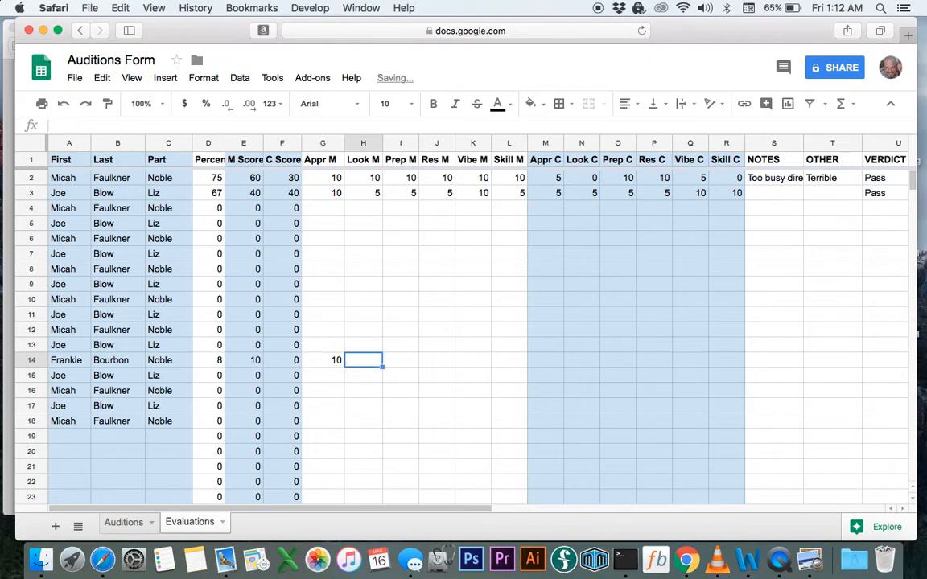
text(10)
key(Tab)
text(10)
key(Tab)
text(10)
key(Tab)
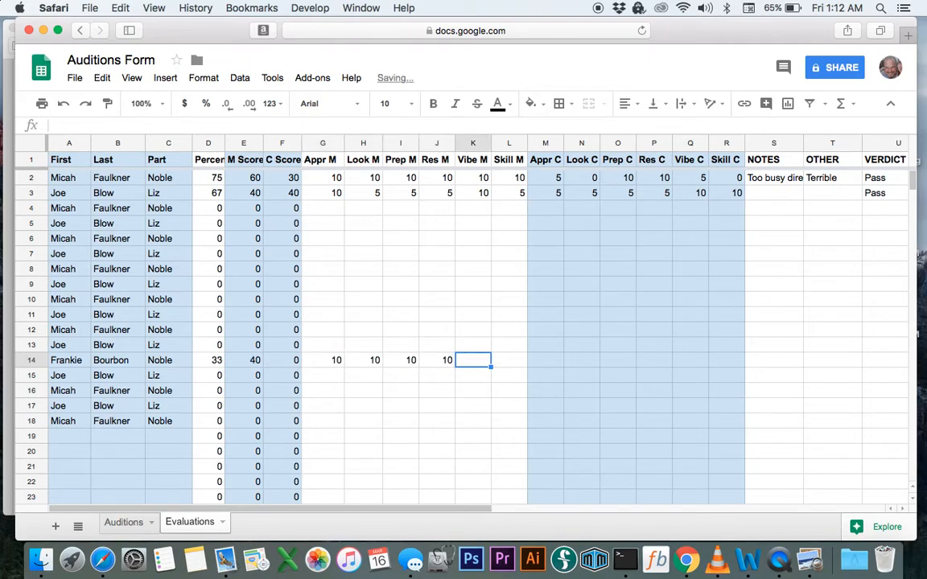
text(10)
key(Tab)
text(10)
key(Tab)
text(10)
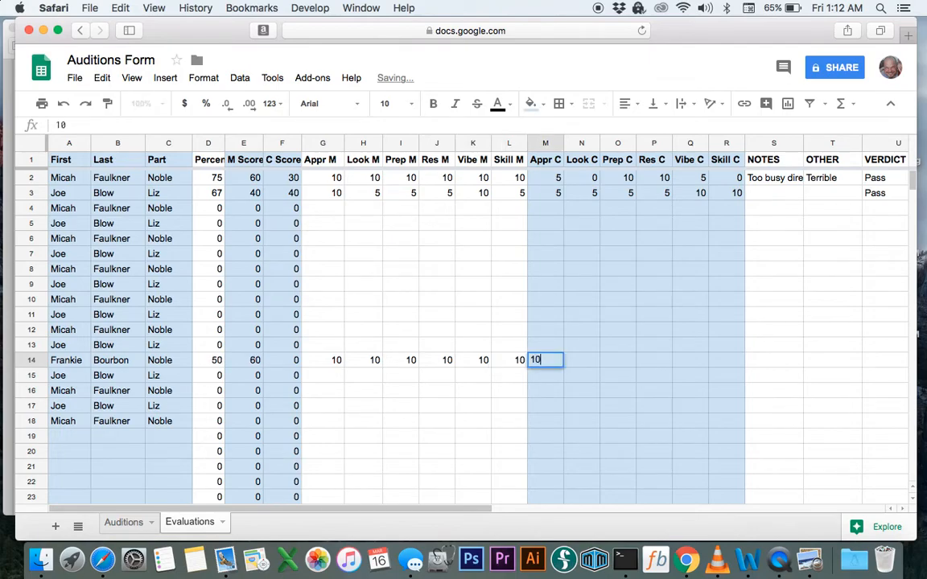
key(Tab)
text(10)
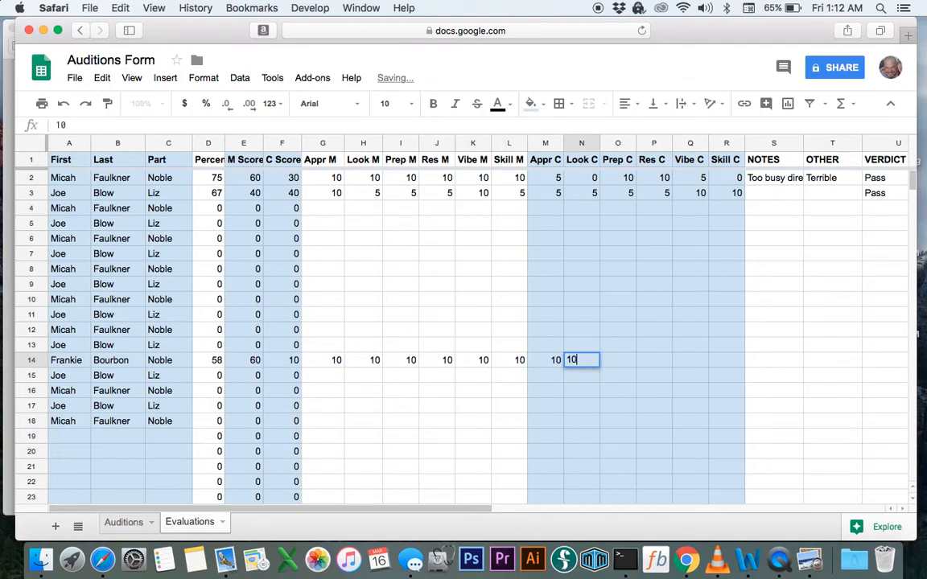
key(Tab)
text(10)
key(Tab)
text(10)
key(Tab)
text(10)
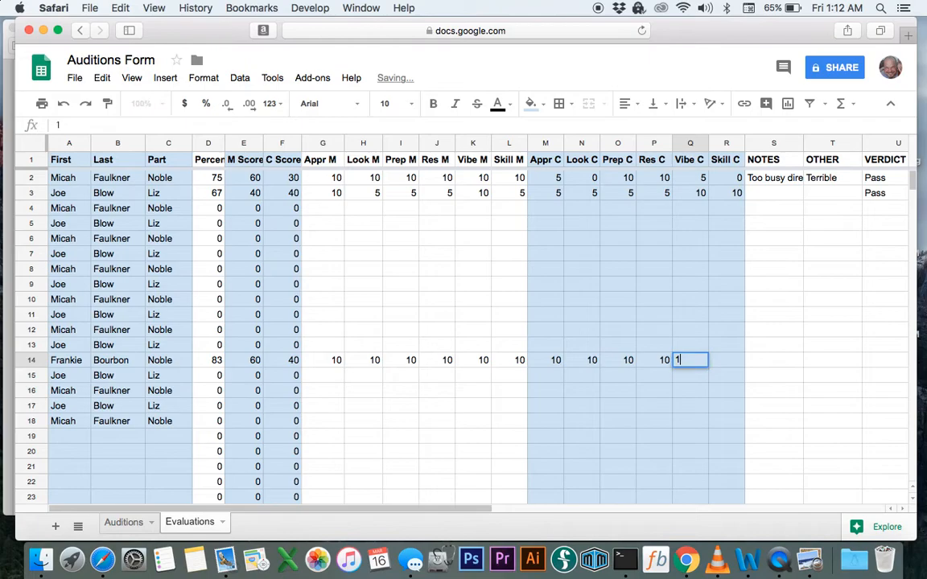
key(Tab)
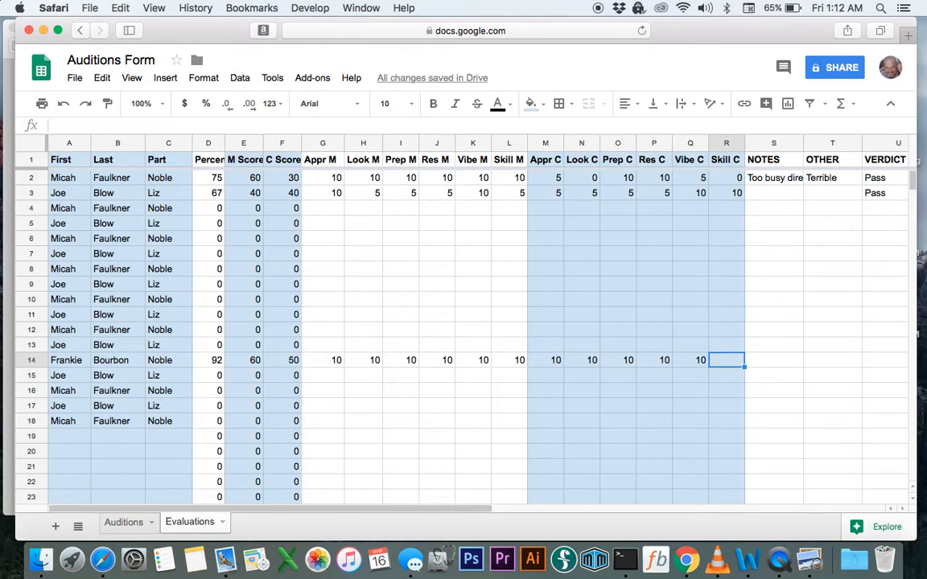
text(10)
key(Tab)
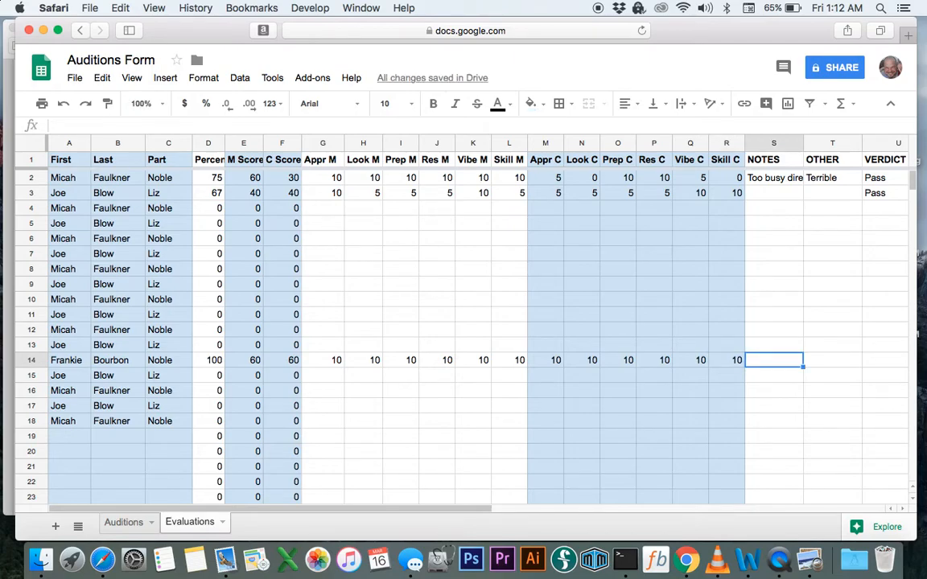
Add the note AMSTERDAM in S14 and the verdict Call-back in U14
text(AMSTERDAM)
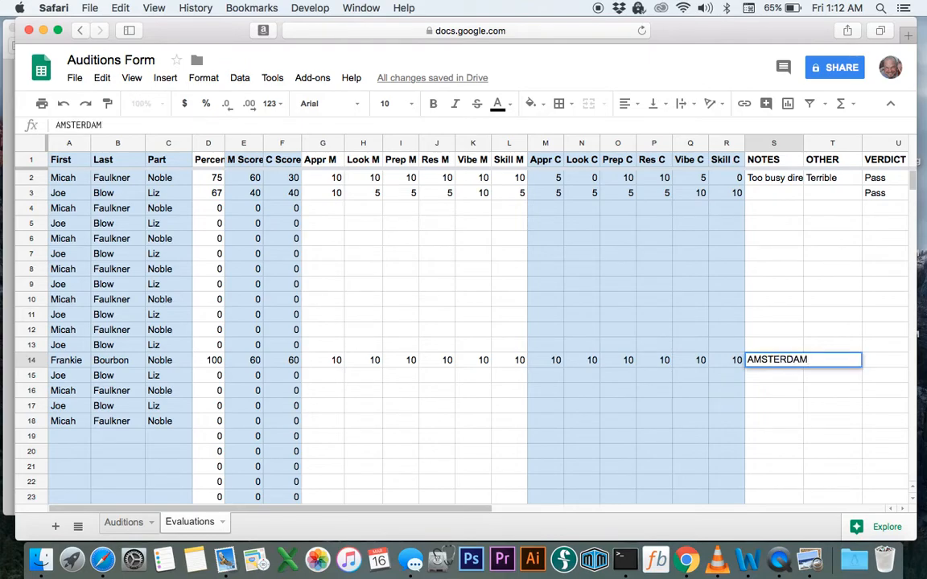
key(Tab)
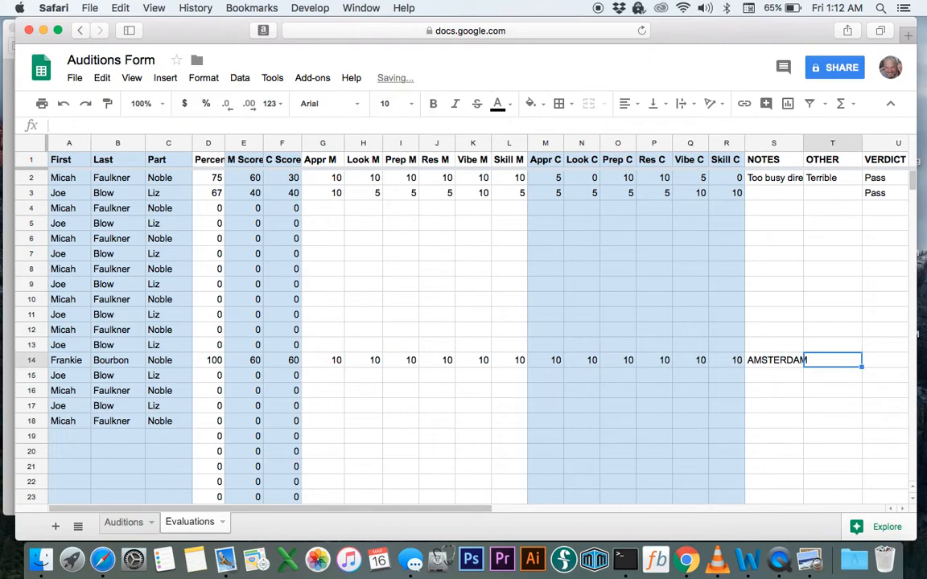
key(Tab)
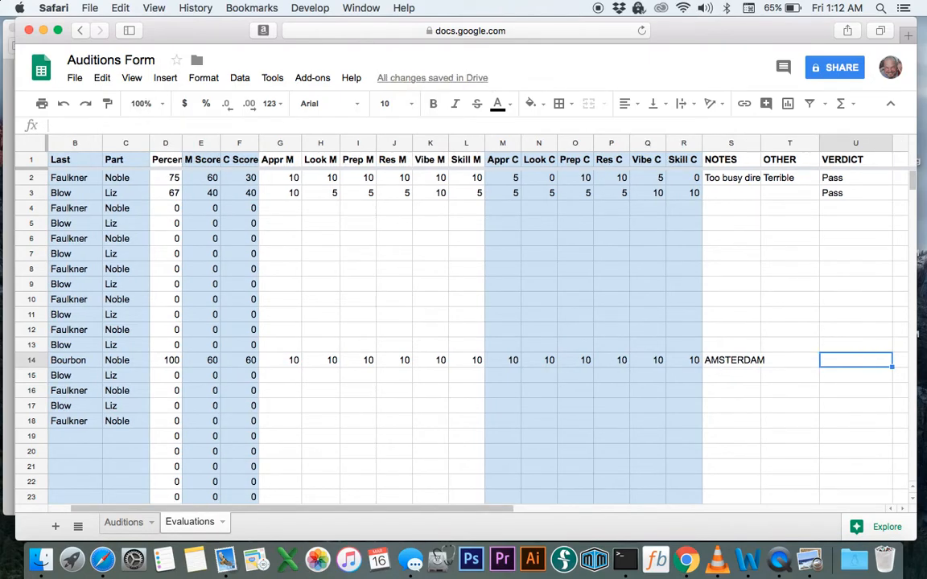
text(Call-back)
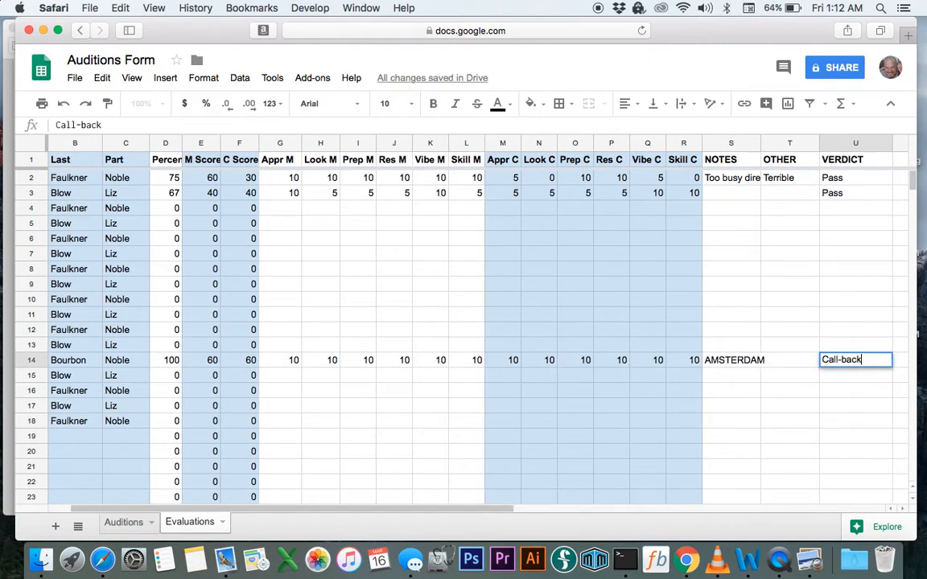
key(Return)
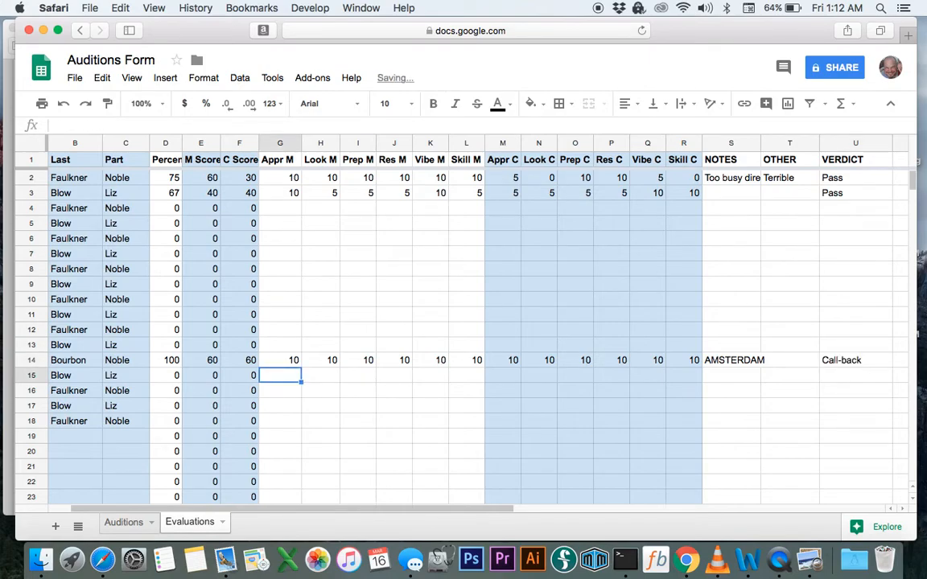
On Auditions, enter Number 3 in N14, with Status now showing Call-back
click(129, 523)
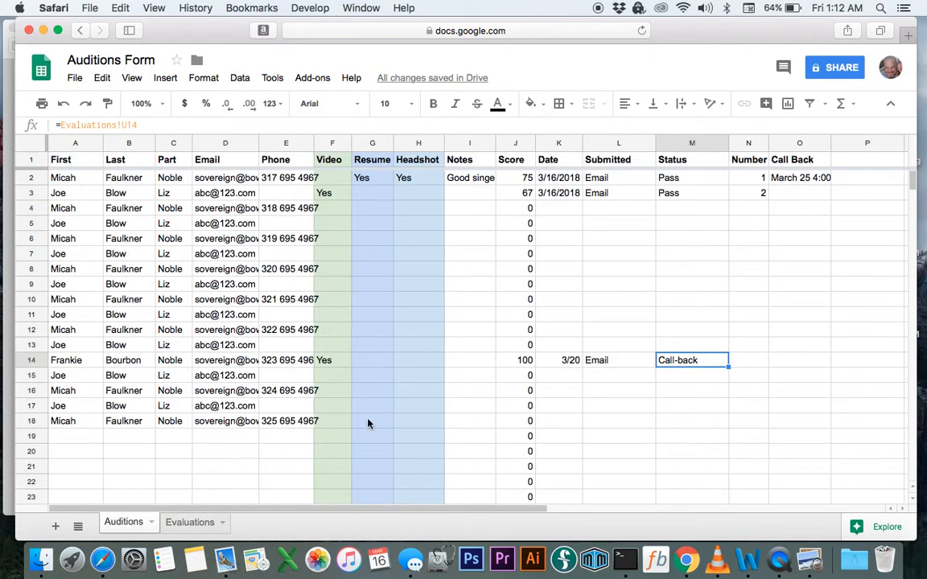
click(688, 407)
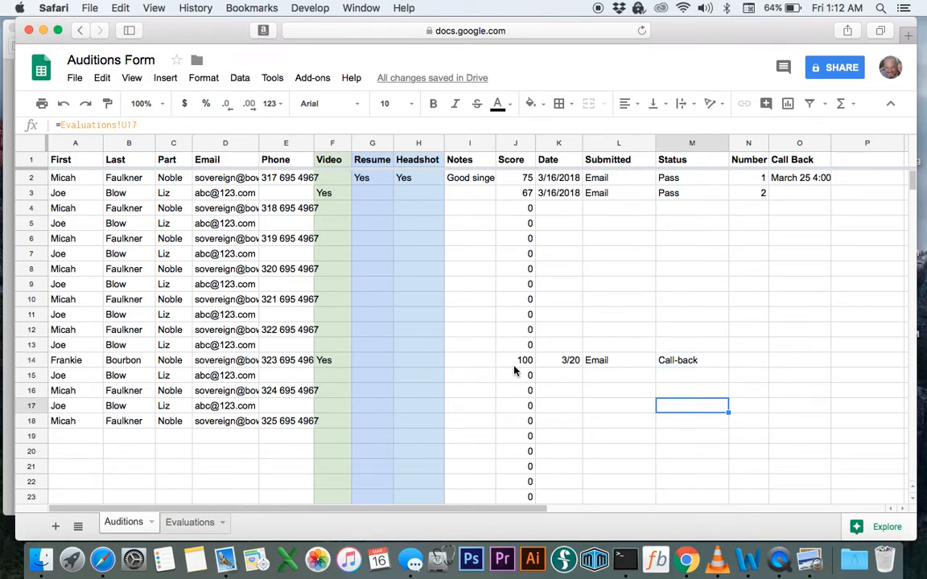
scroll(515, 370, down, 5)
scroll(515, 370, up, 5)
click(749, 362)
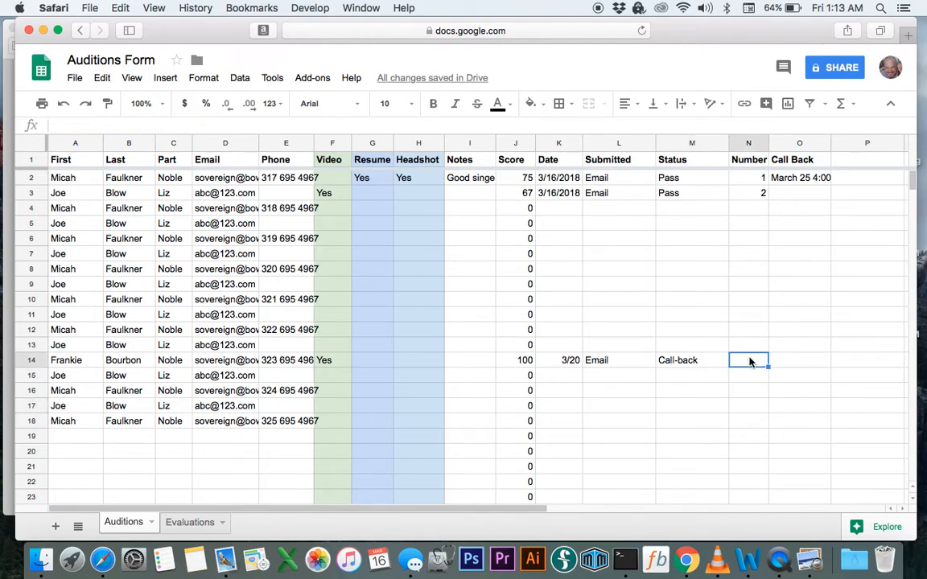
text(3)
key(Tab)
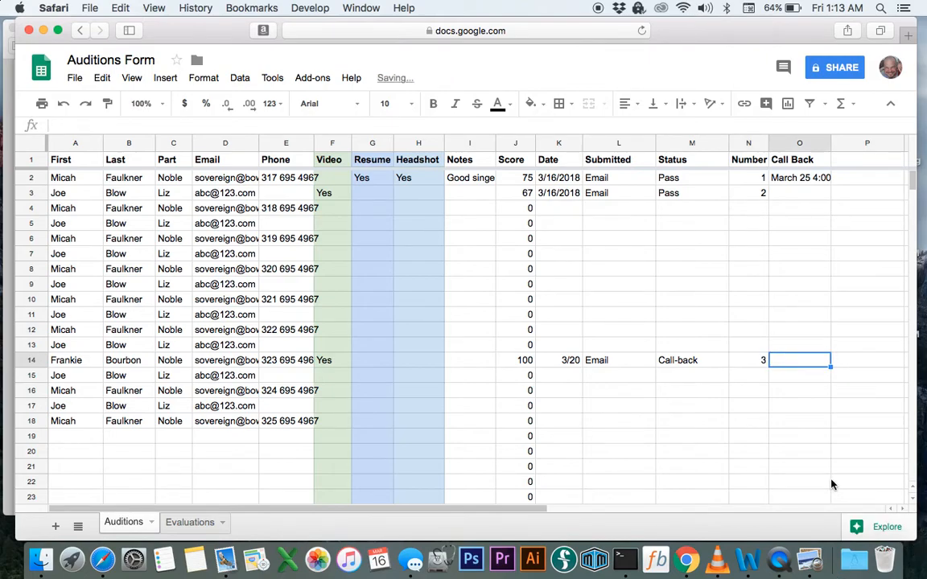
click(735, 145)
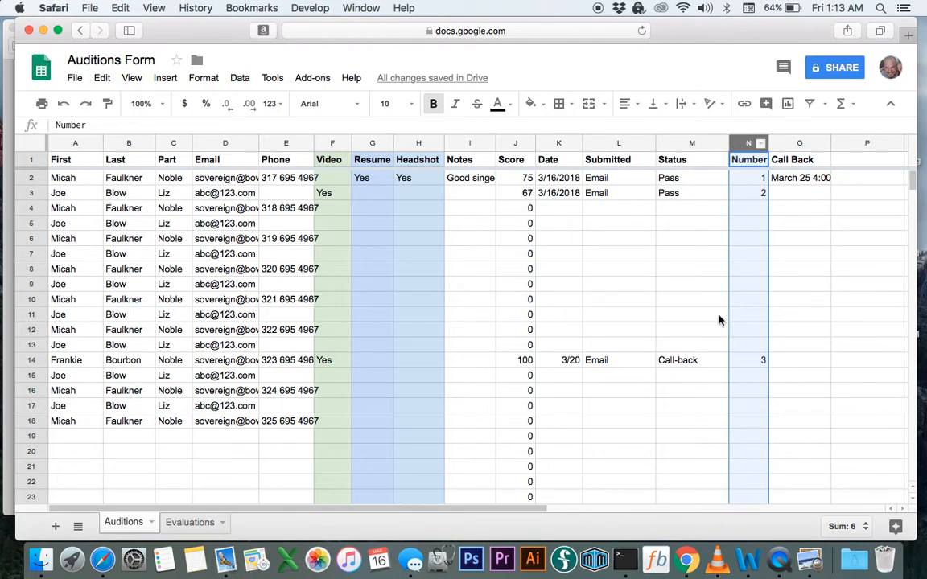
Sort the whole Auditions sheet A → Z by the Number column
click(761, 144)
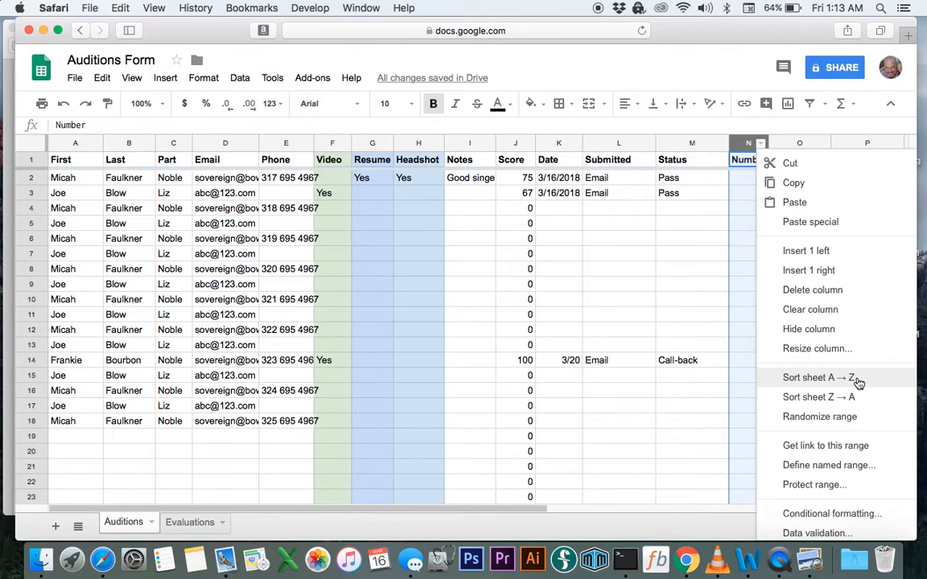
click(819, 378)
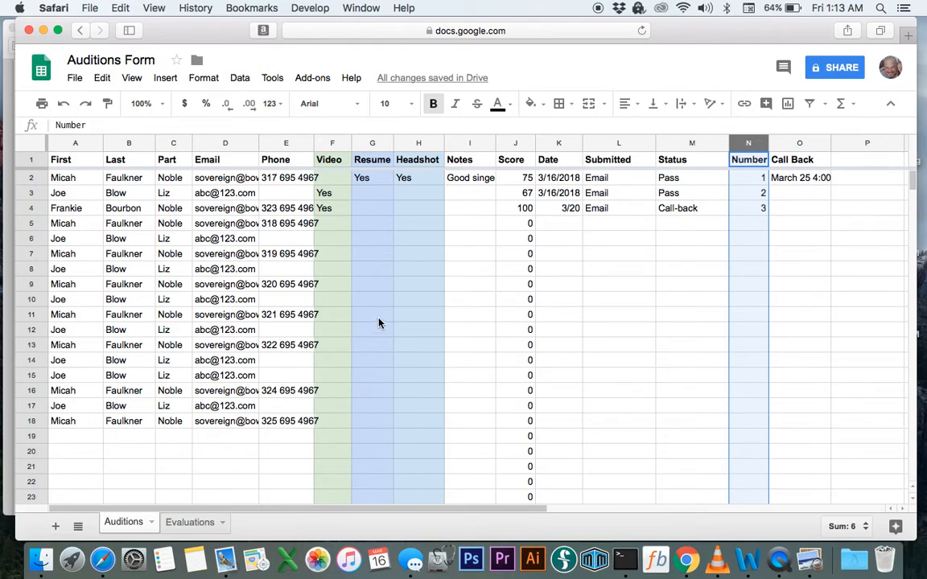
scroll(379, 323, down, 2)
scroll(379, 323, up, 2)
scroll(379, 323, right, 1)
scroll(379, 323, left, 1)
click(628, 241)
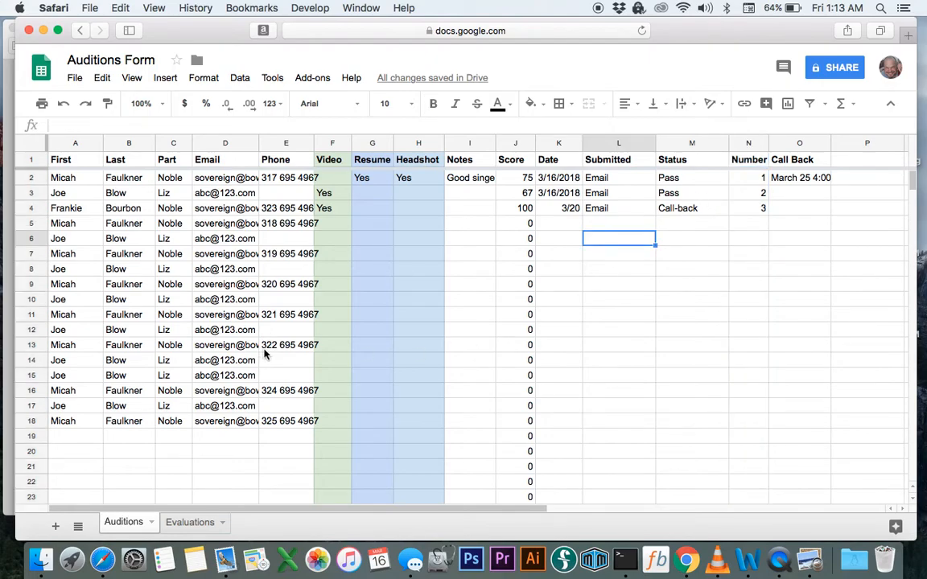
Clear the values in A3:I19 using Edit > Delete values
drag(70, 436, 485, 196)
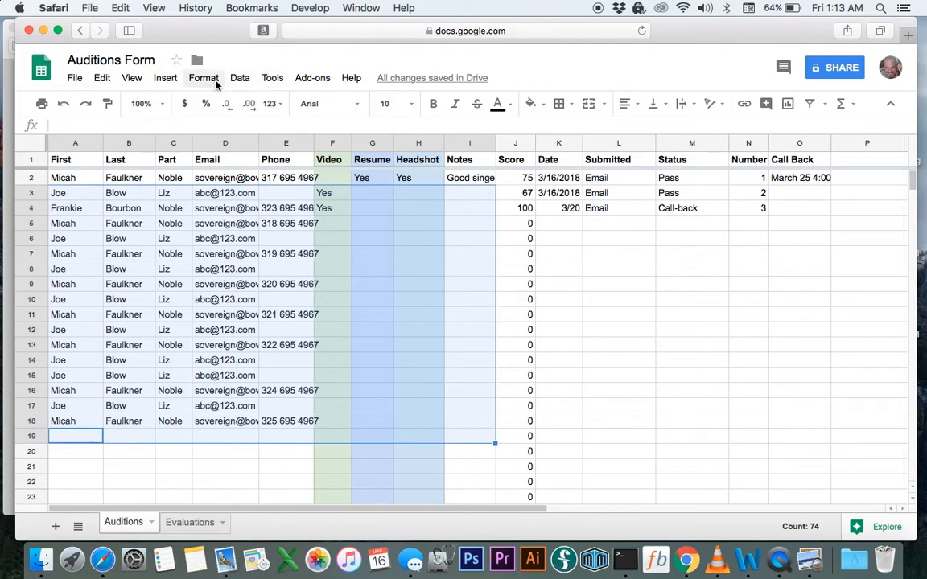
click(97, 78)
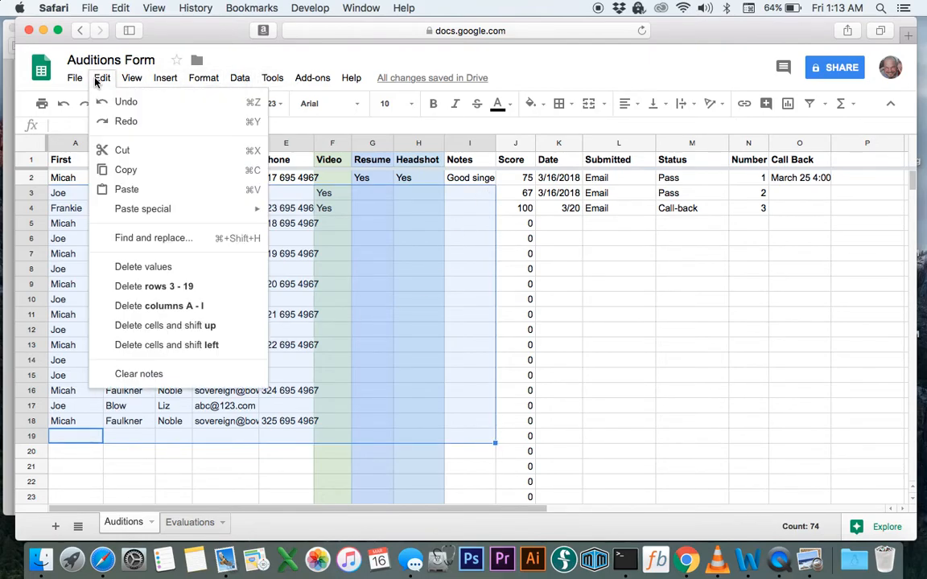
click(149, 274)
click(245, 301)
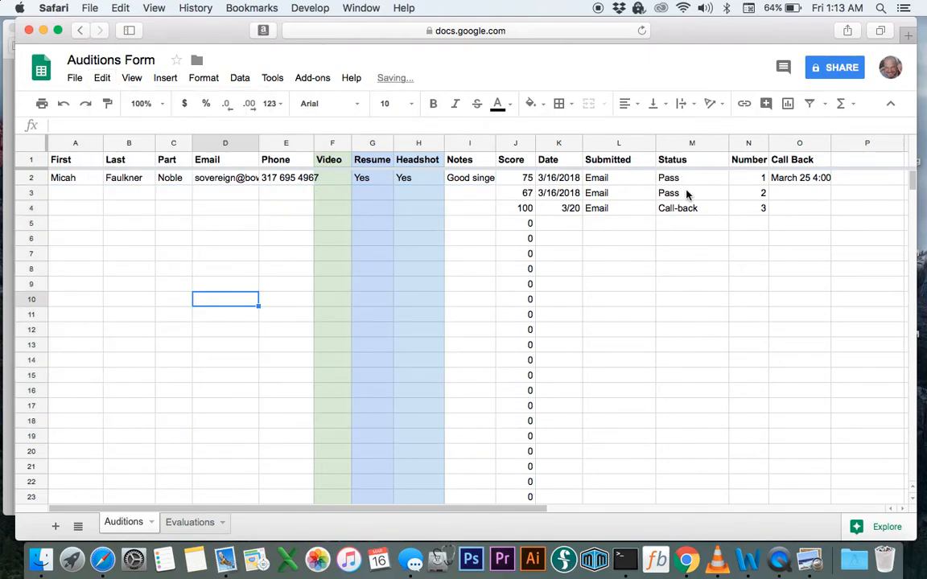